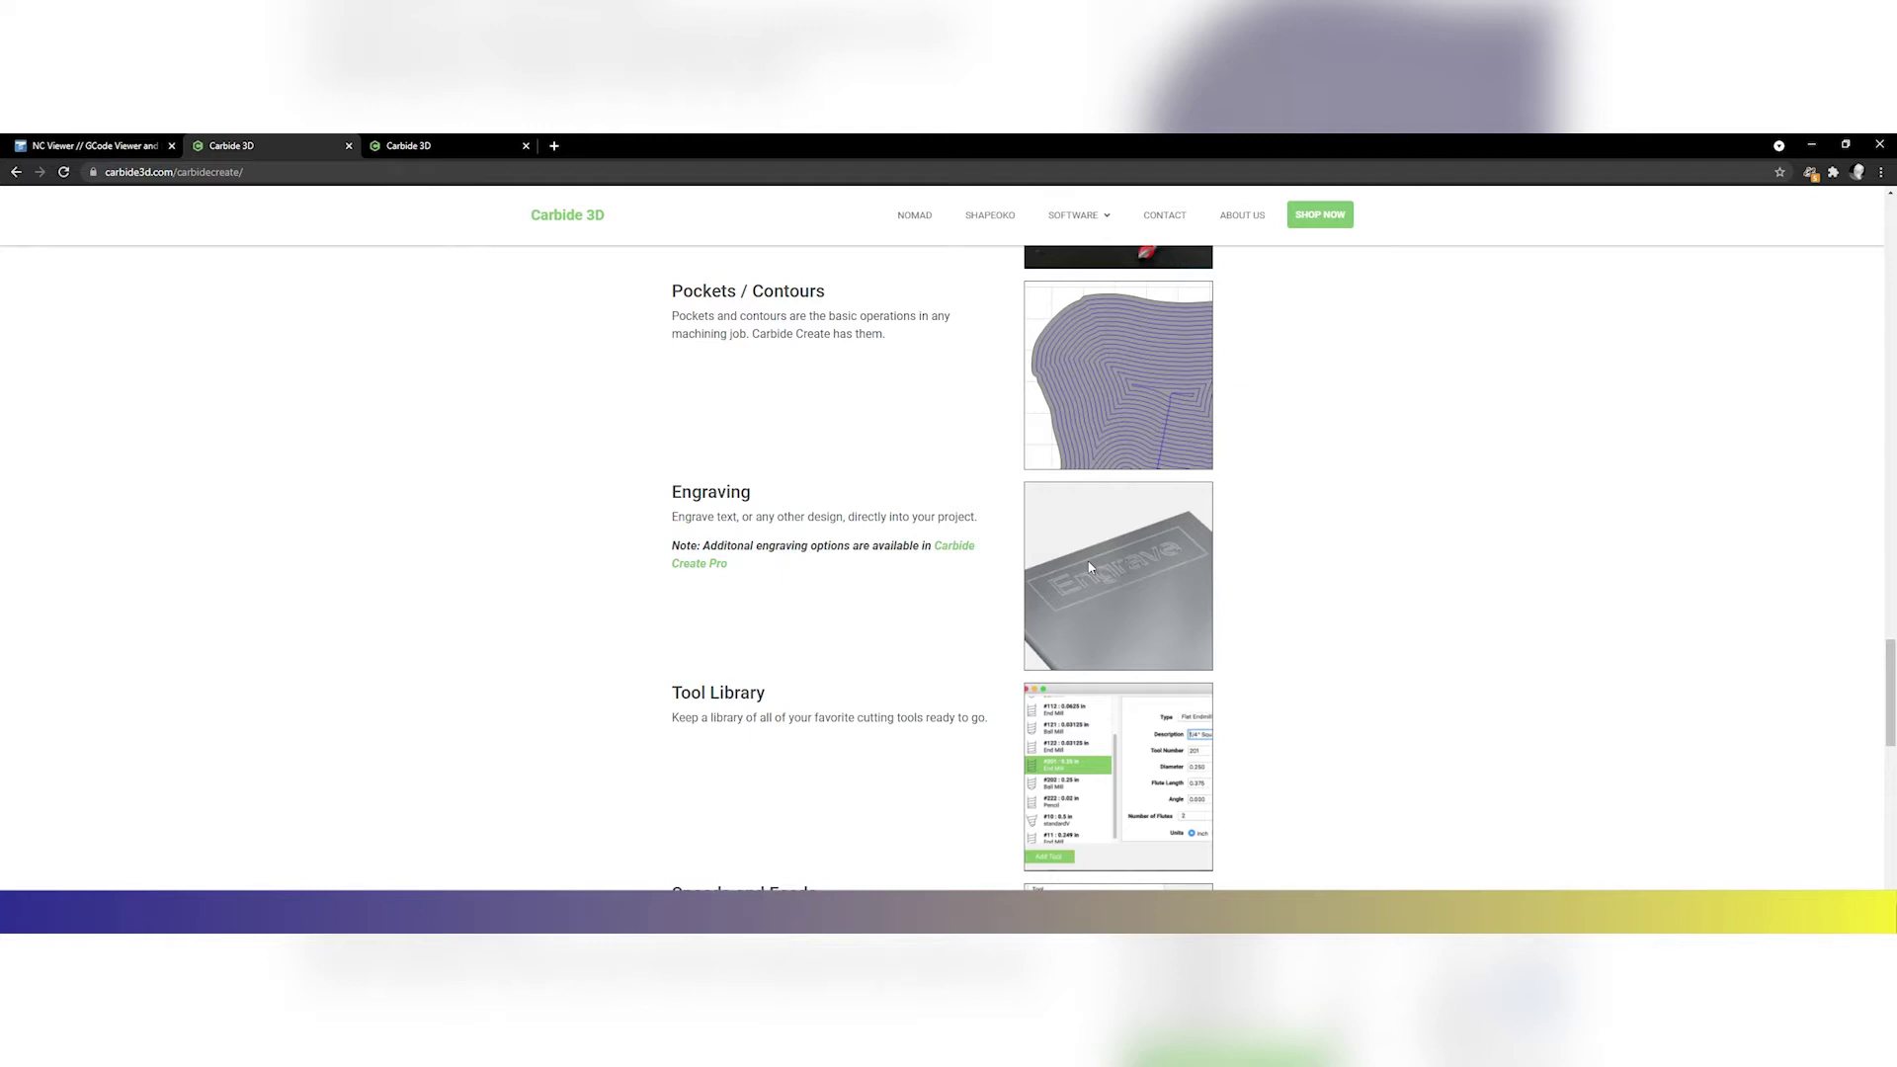
# Step: Switch to the Carbide Create Pro page showing Engraving Toolpaths and the $120/year subscription
pyautogui.click(410, 150)
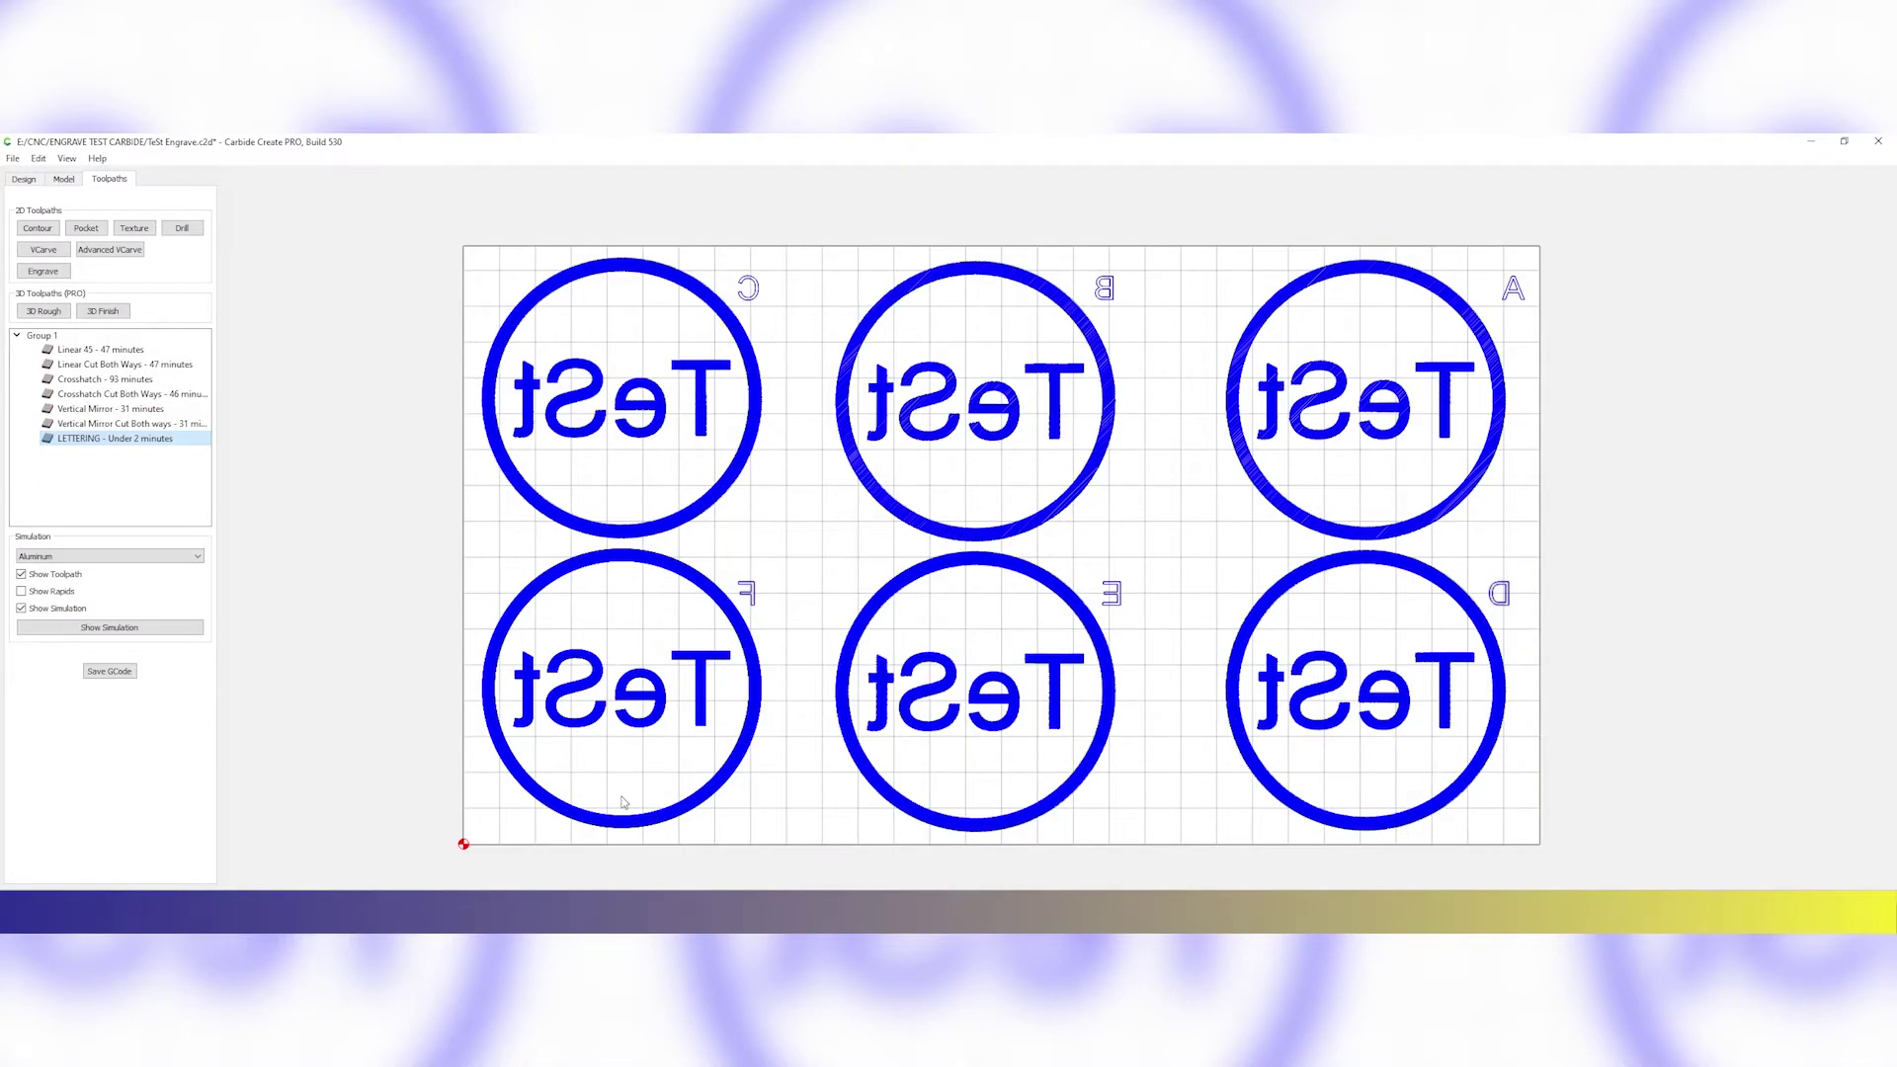
# Step: Open Linear 45's Engraving dialog: drag bit, 0.100 mm cut depth, linear 45° fill
pyautogui.click(98, 352)
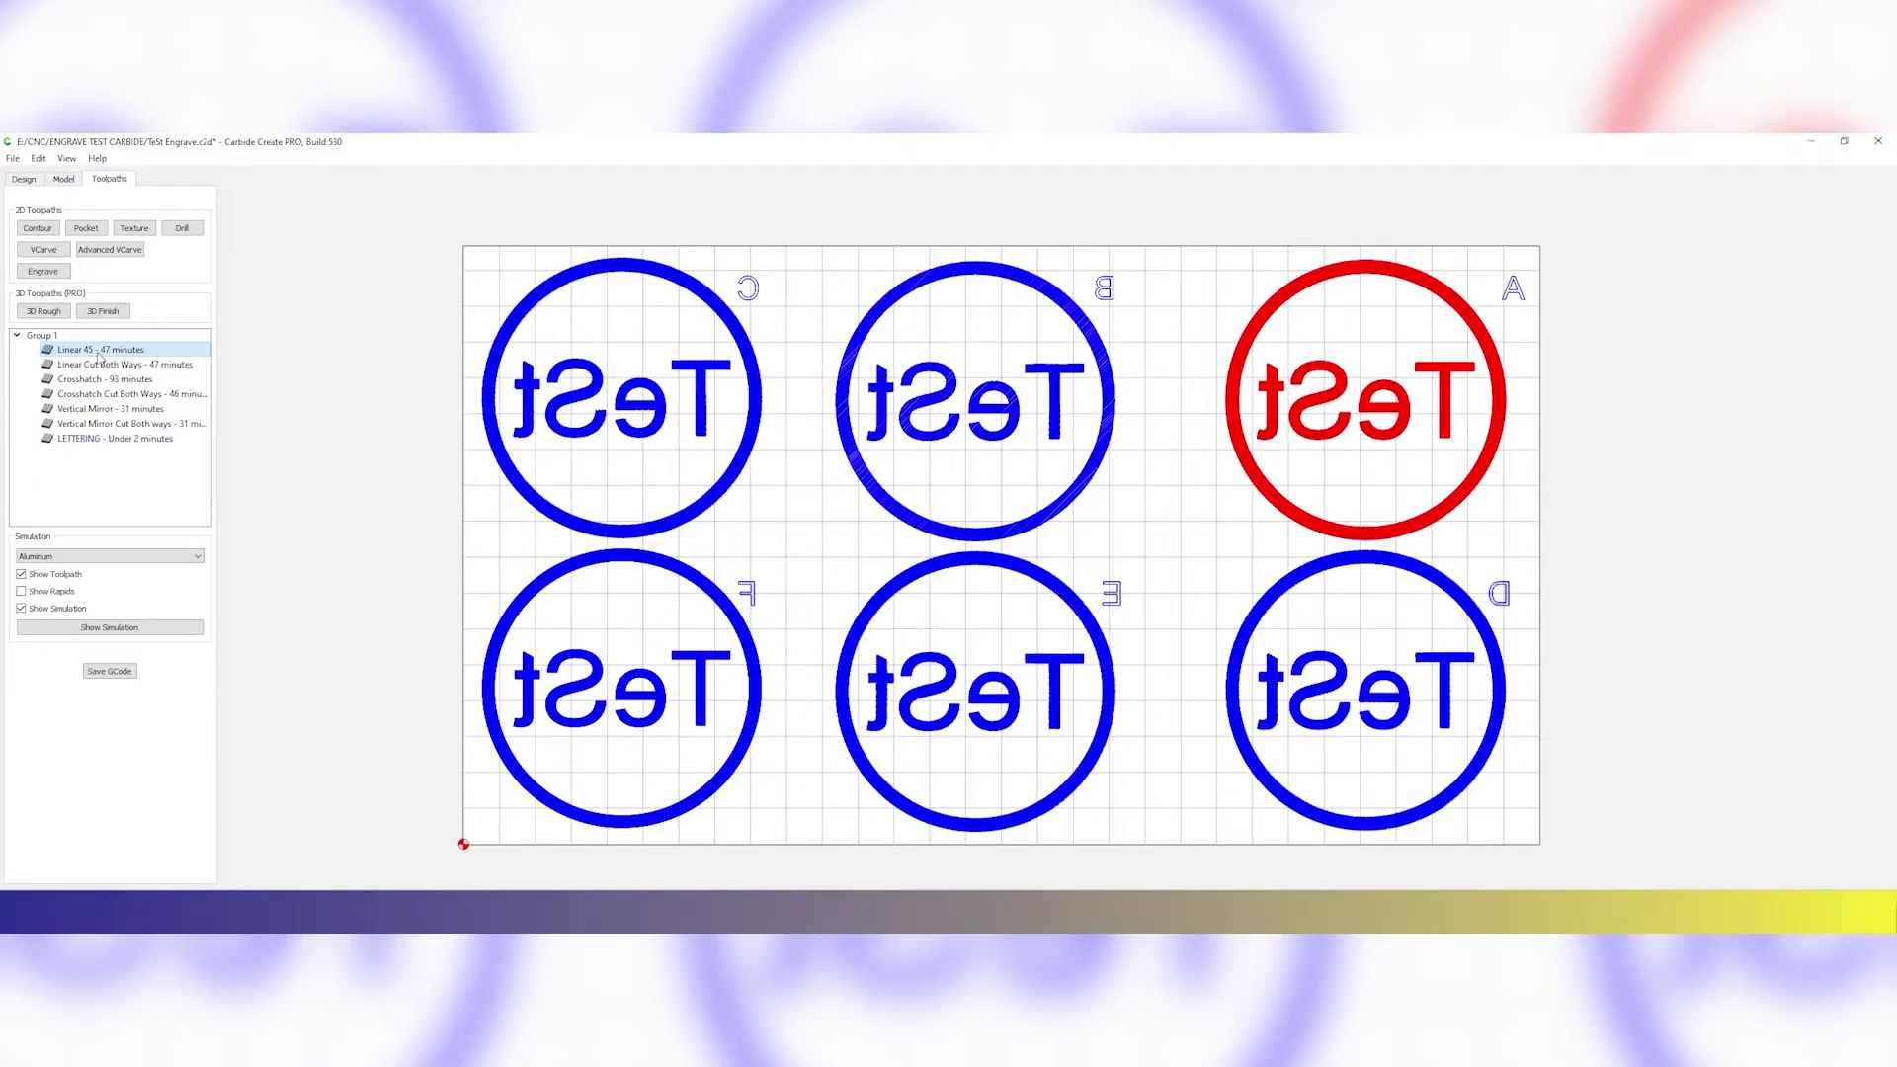
pyautogui.doubleClick(98, 352)
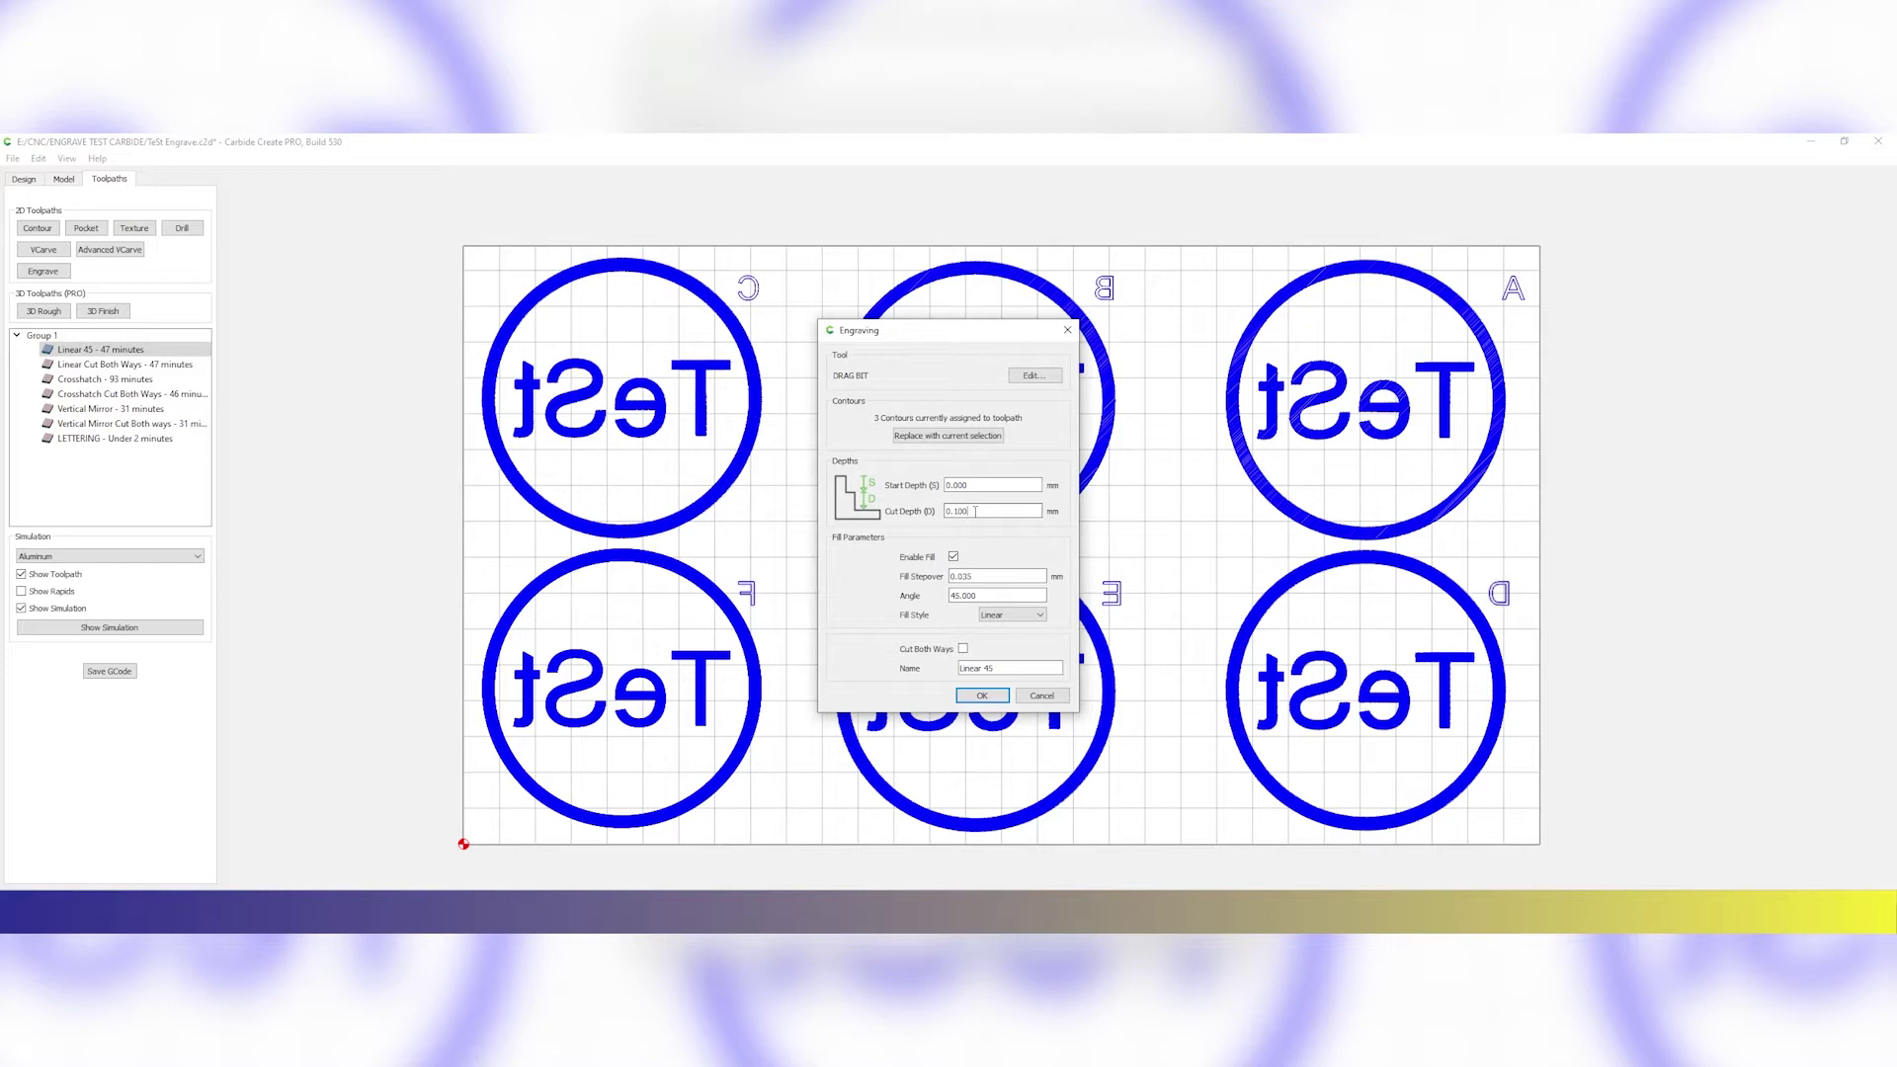
# Step: Inspect the Linear 45 cut depth, 0.035 mm fill stepover and fill angle, then close unchanged
pyautogui.click(975, 511)
pyautogui.click(975, 576)
pyautogui.click(990, 592)
pyautogui.click(1040, 697)
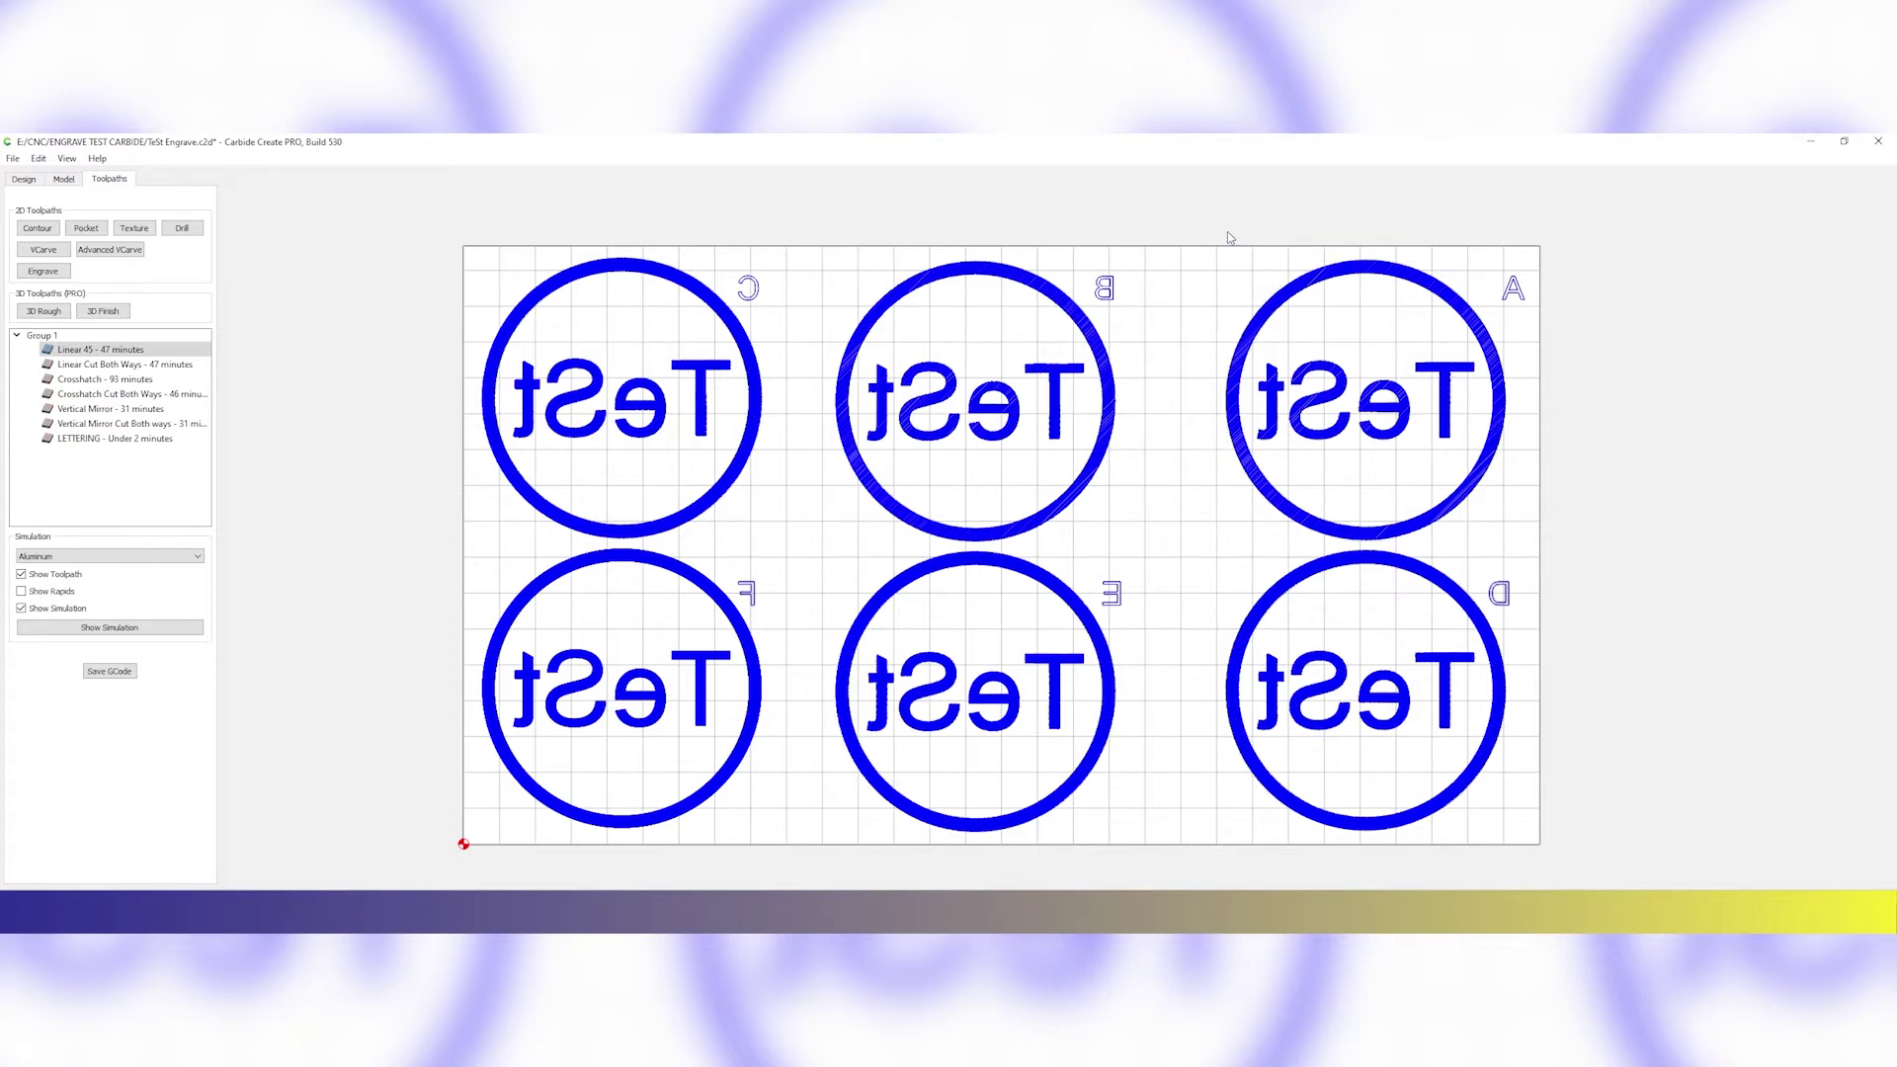
# Step: Disable Linear Cut Both Ways, Crosshatch, LETTERING and the two other unwanted toolpaths
pyautogui.rightClick(94, 365)
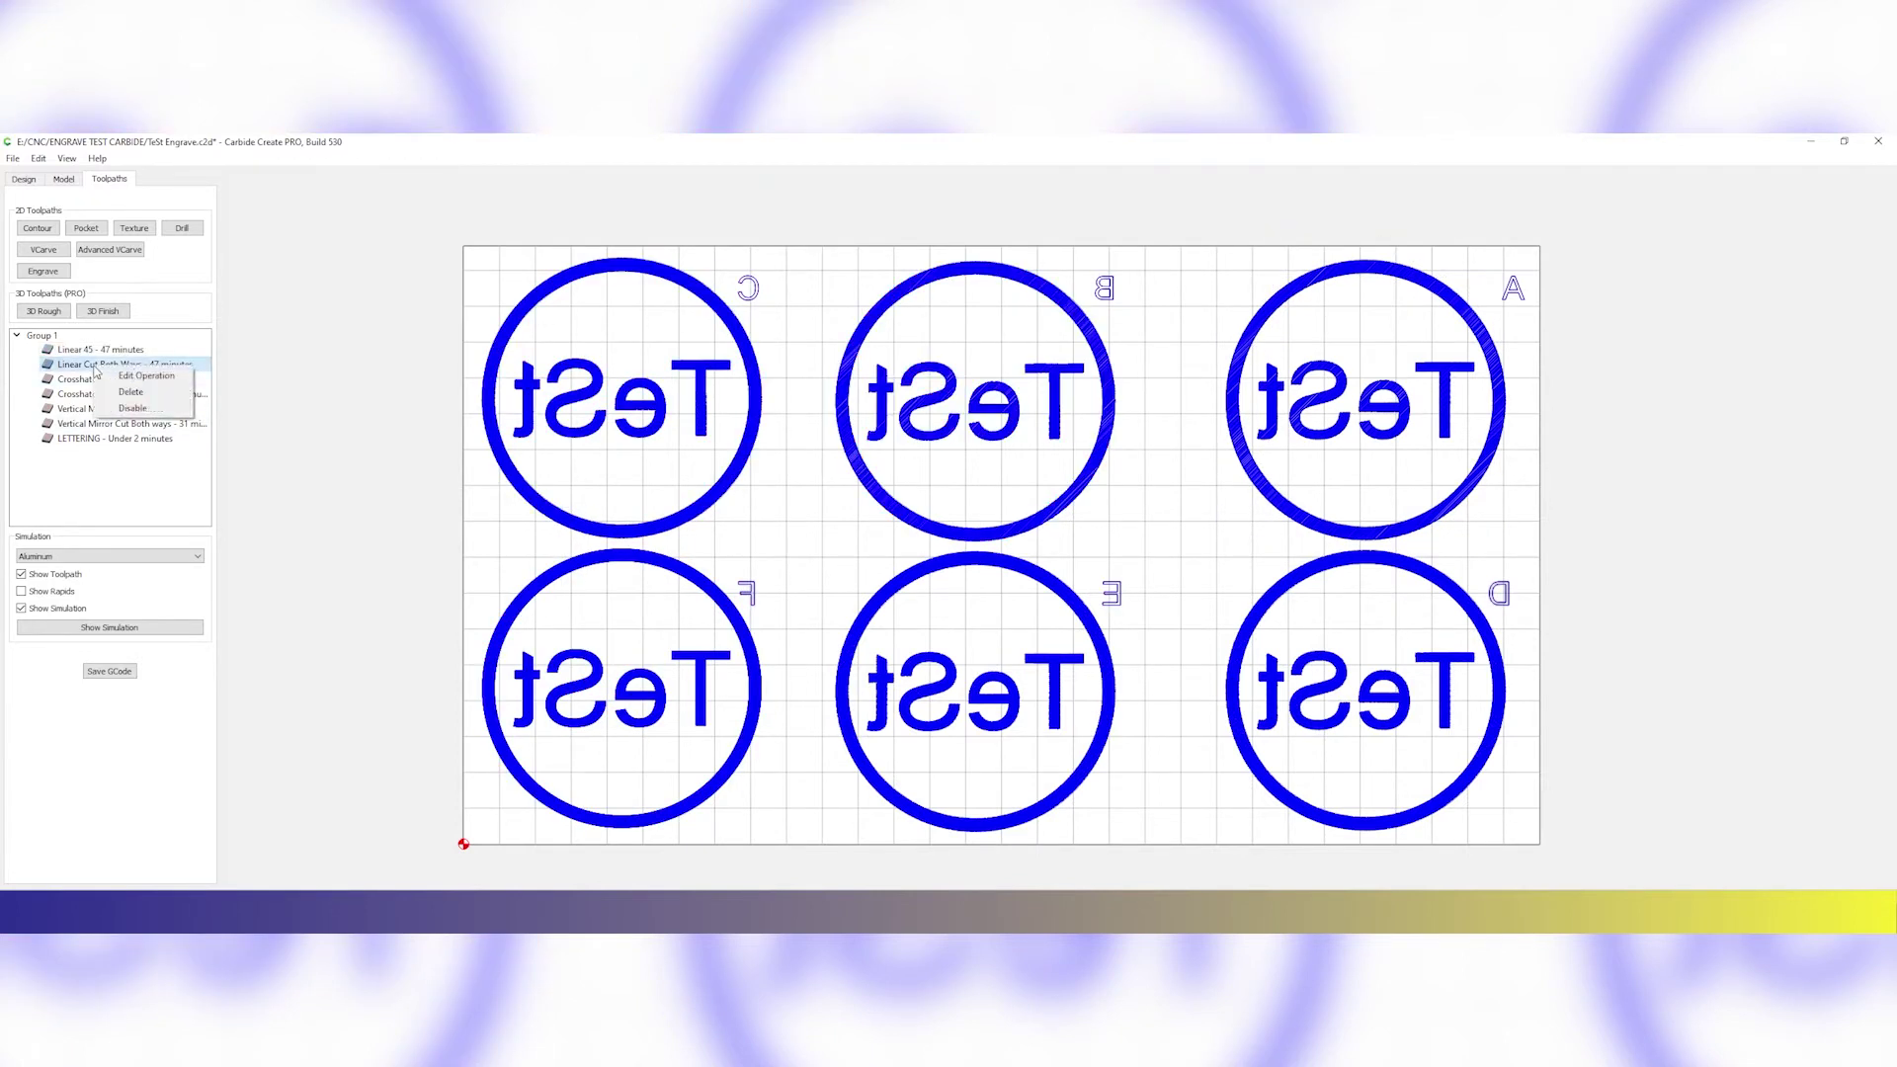
pyautogui.click(129, 404)
pyautogui.rightClick(95, 384)
pyautogui.click(130, 426)
pyautogui.rightClick(94, 394)
pyautogui.click(130, 435)
pyautogui.rightClick(89, 409)
pyautogui.click(128, 450)
pyautogui.rightClick(89, 439)
pyautogui.click(128, 480)
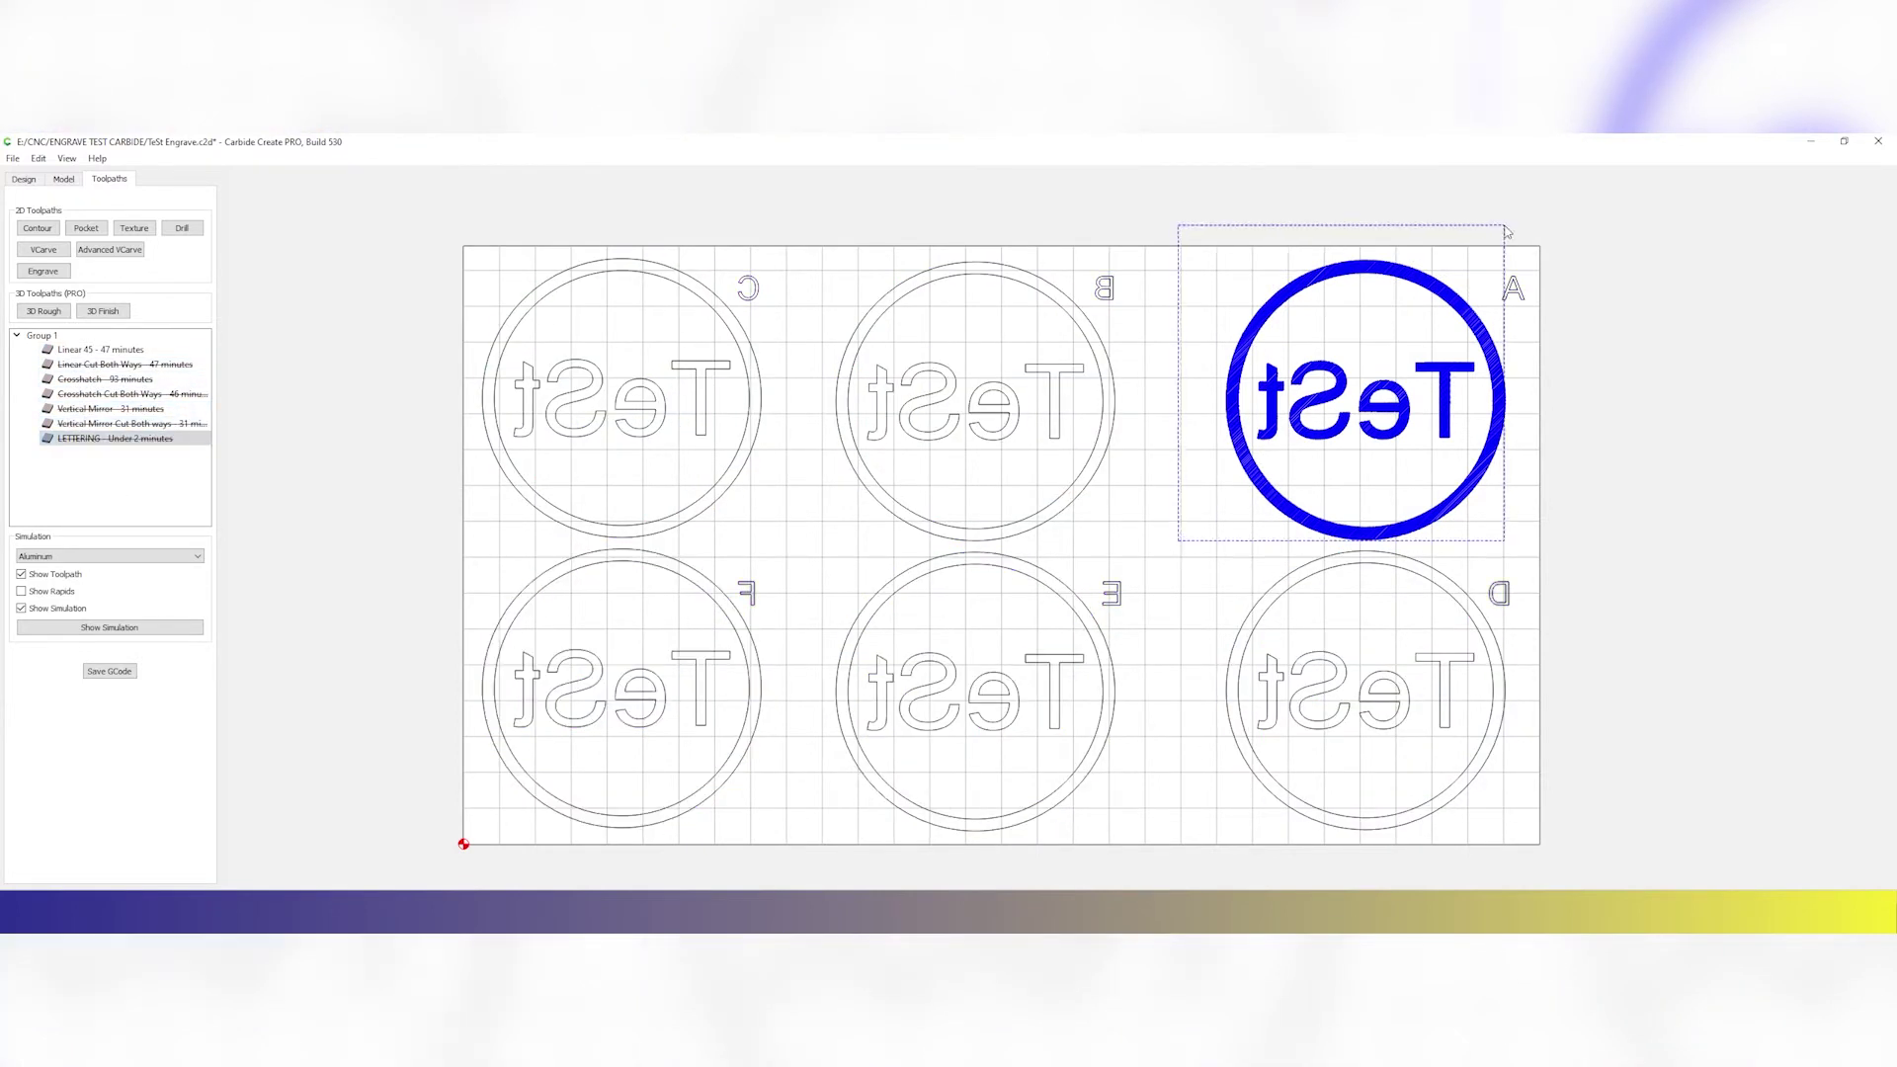
# Step: Change the Linear 45 fill angle to 0 and apply it
pyautogui.doubleClick(99, 350)
pyautogui.hotkey('shift', 'Tab')
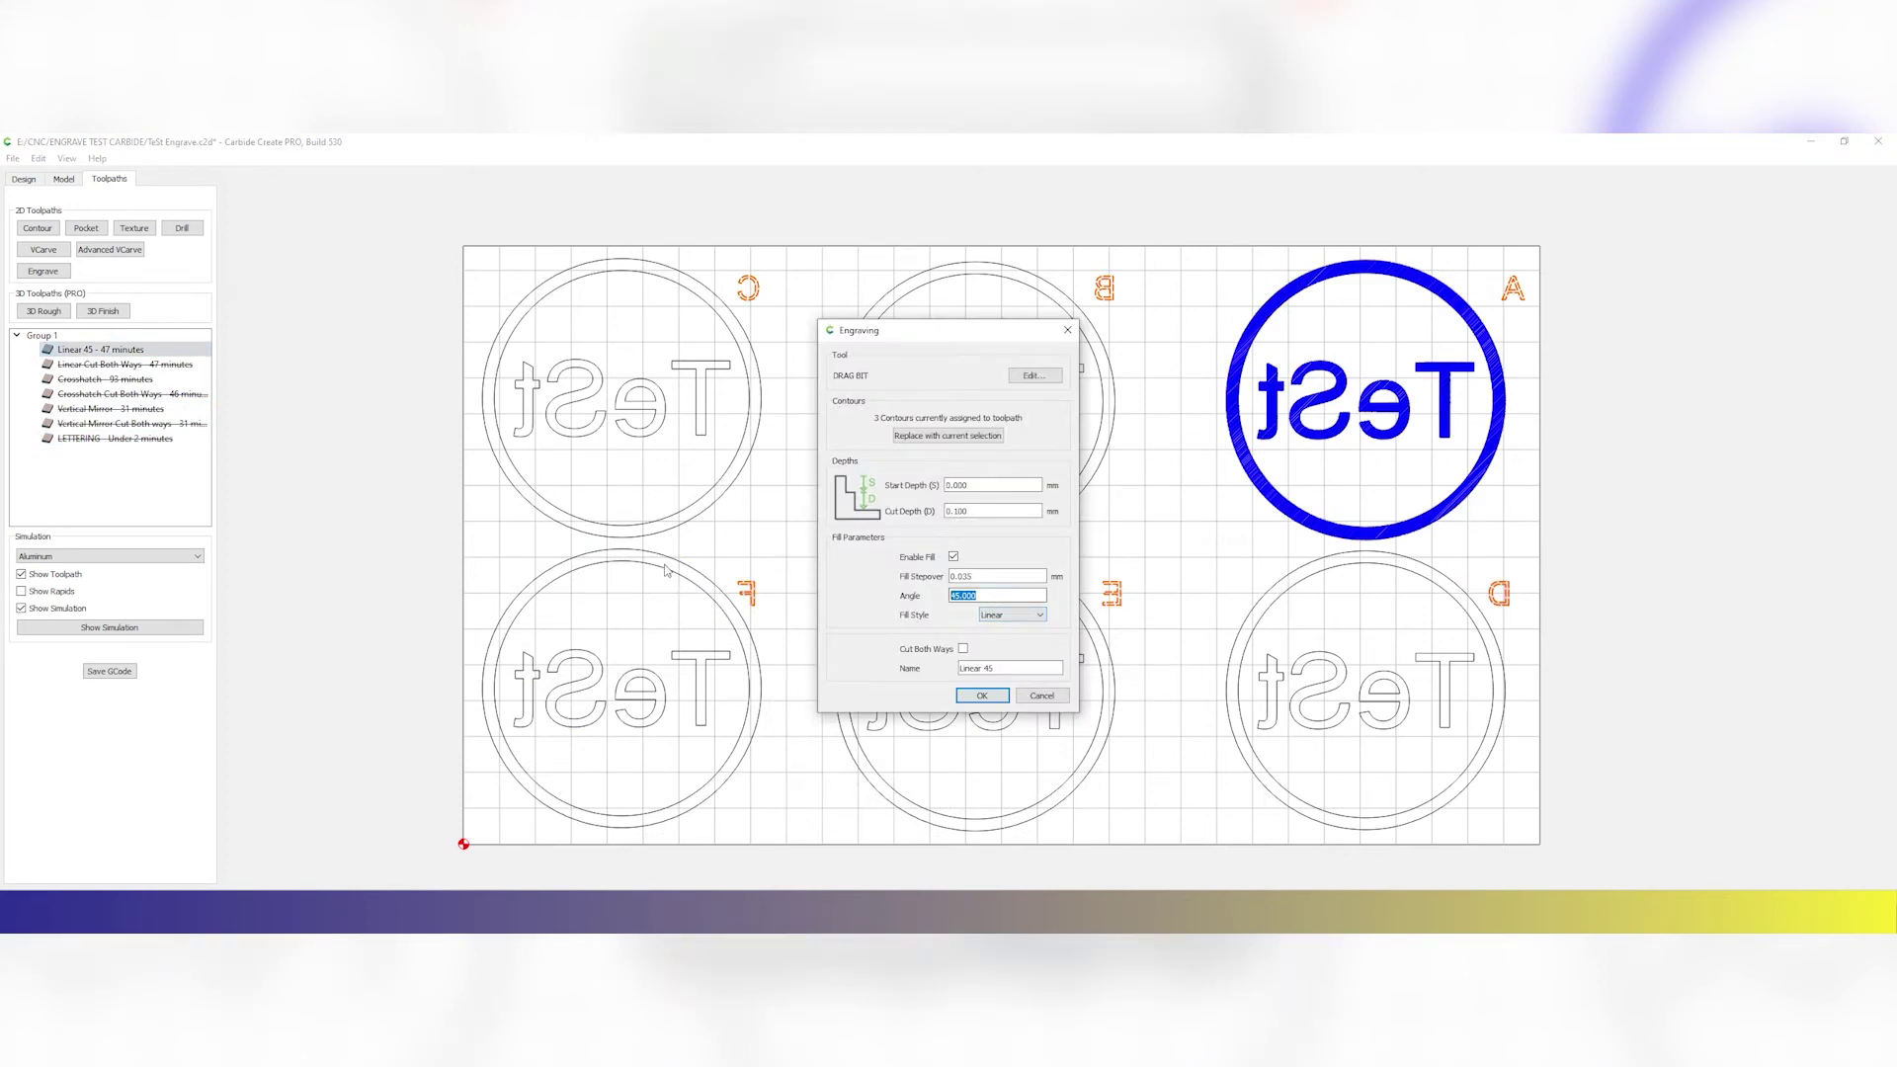
pyautogui.write('0')
pyautogui.click(982, 696)
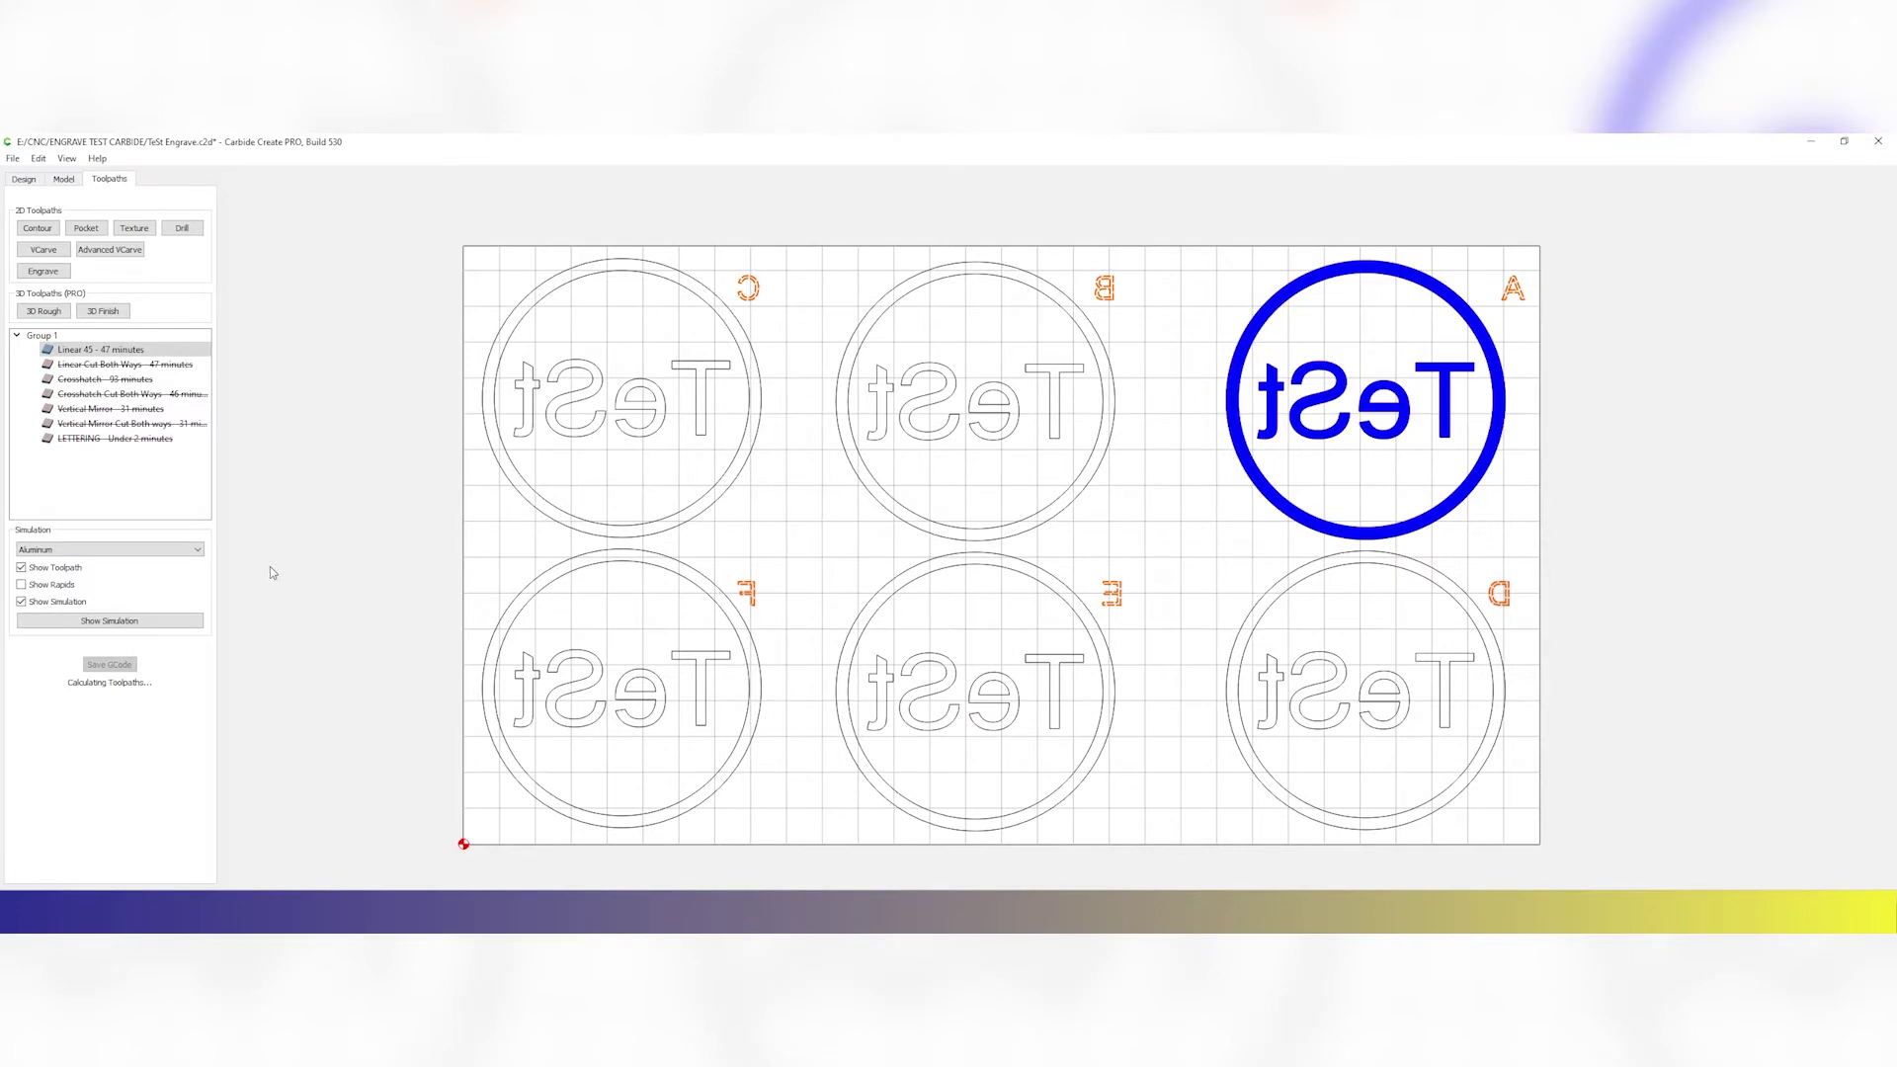
pyautogui.scroll(1, 1378, 439)
pyautogui.scroll(6, 1378, 439)
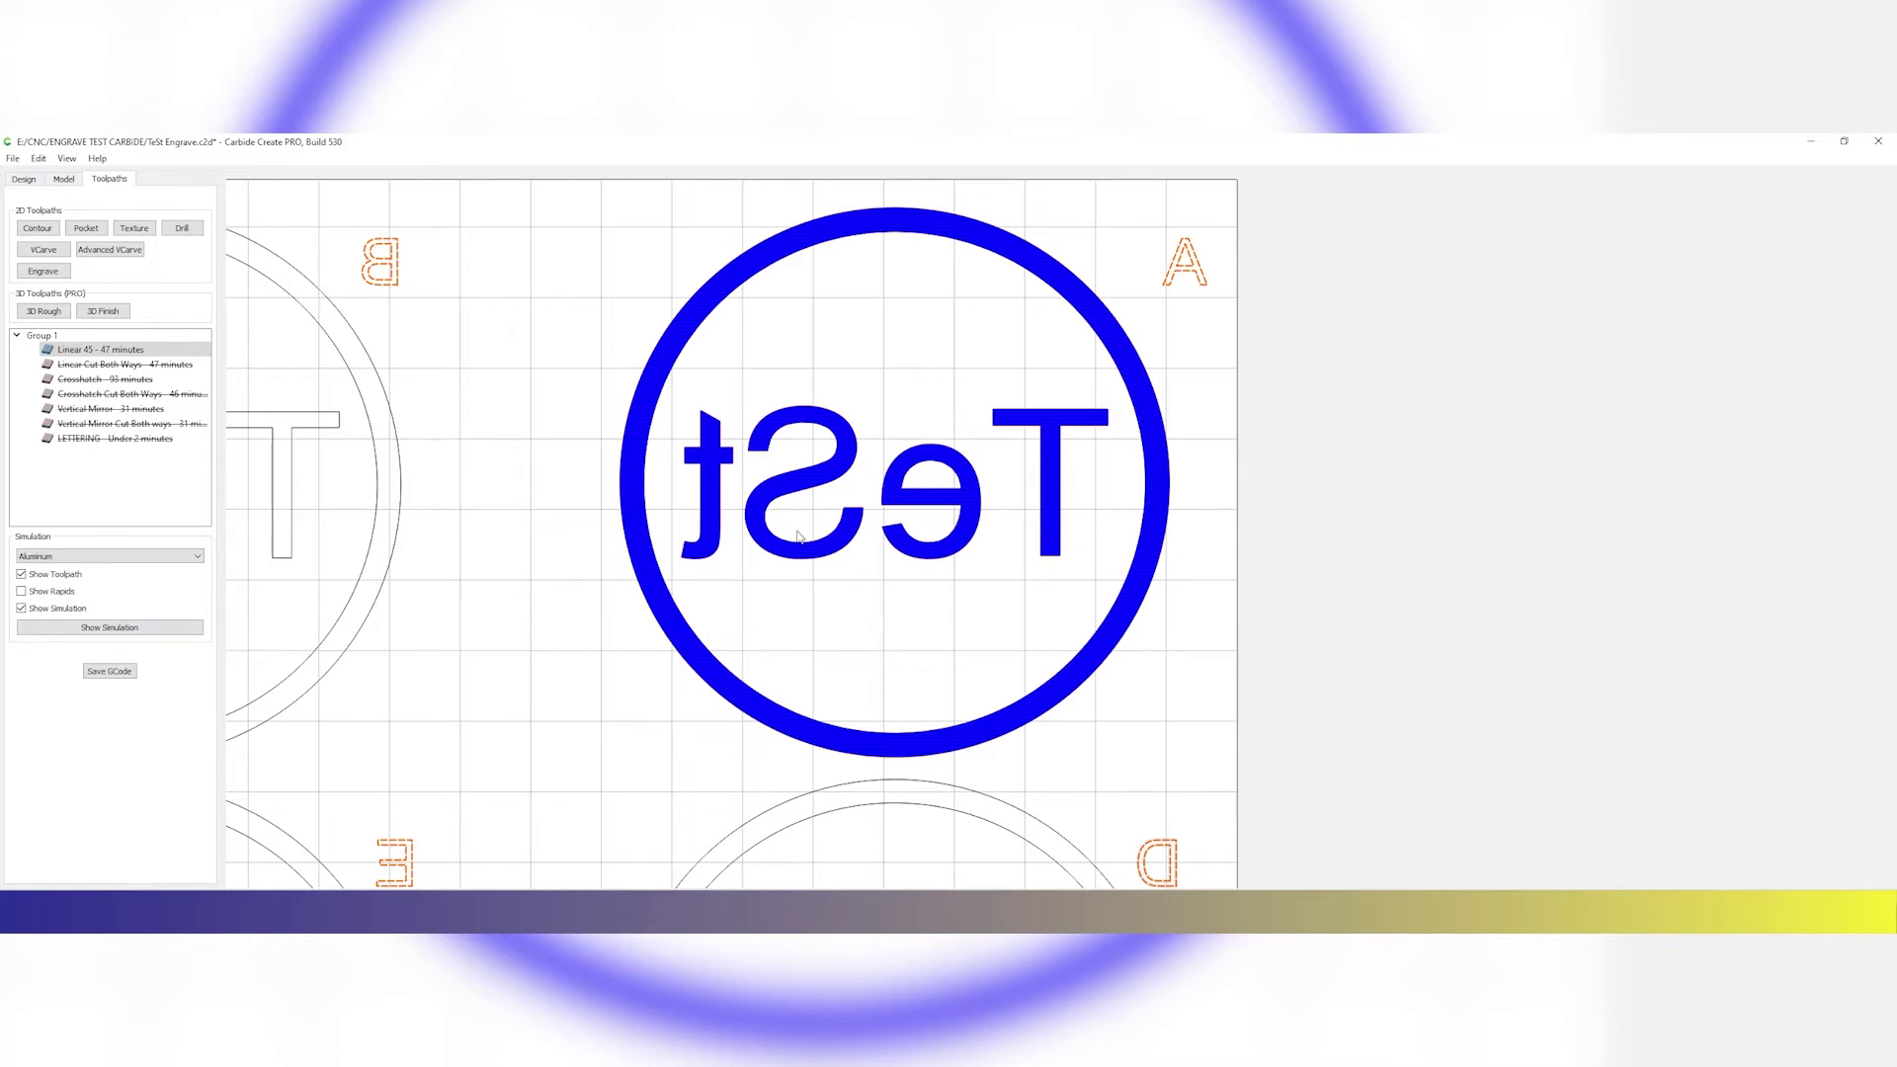
# Step: Reopen the Linear 45 settings, enter a 45 fill angle and browse the available fill styles
pyautogui.doubleClick(99, 349)
pyautogui.doubleClick(961, 576)
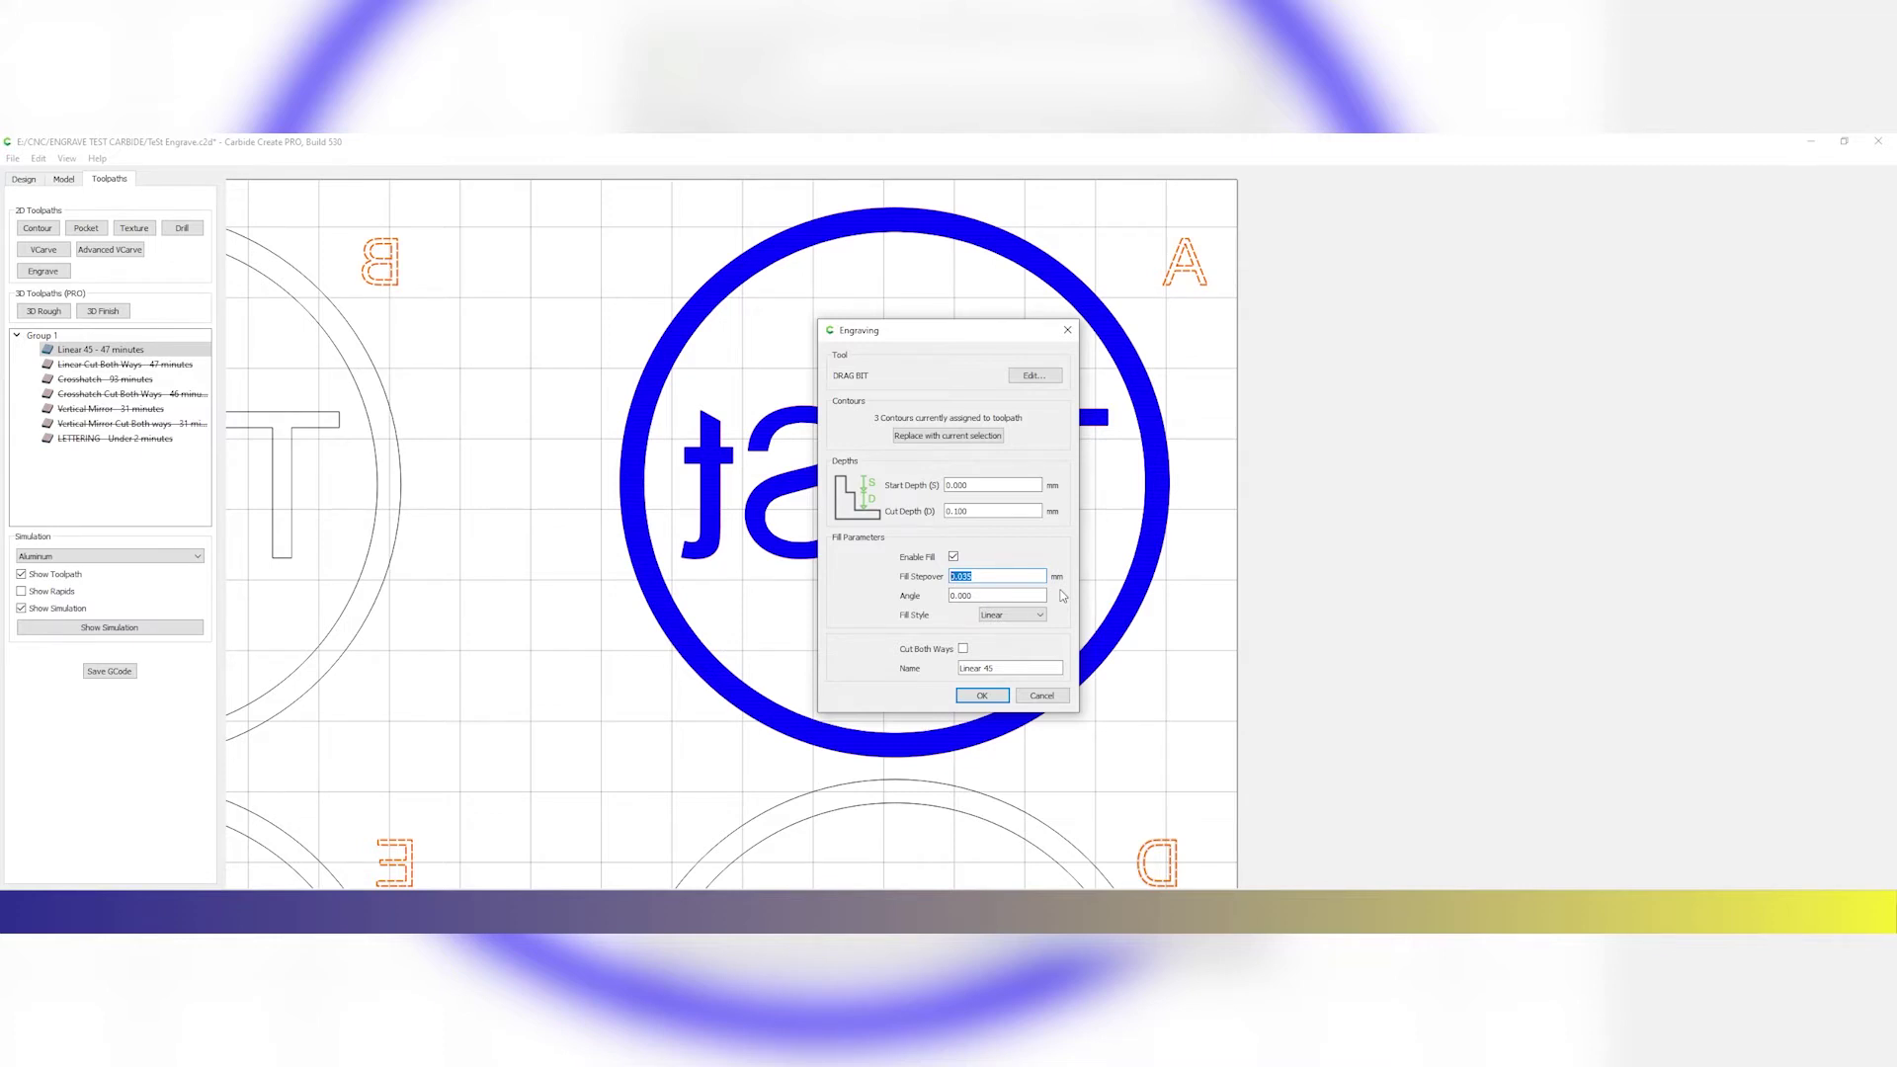
pyautogui.click(978, 594)
pyautogui.moveTo(984, 597); pyautogui.dragTo(944, 600)
pyautogui.write('45')
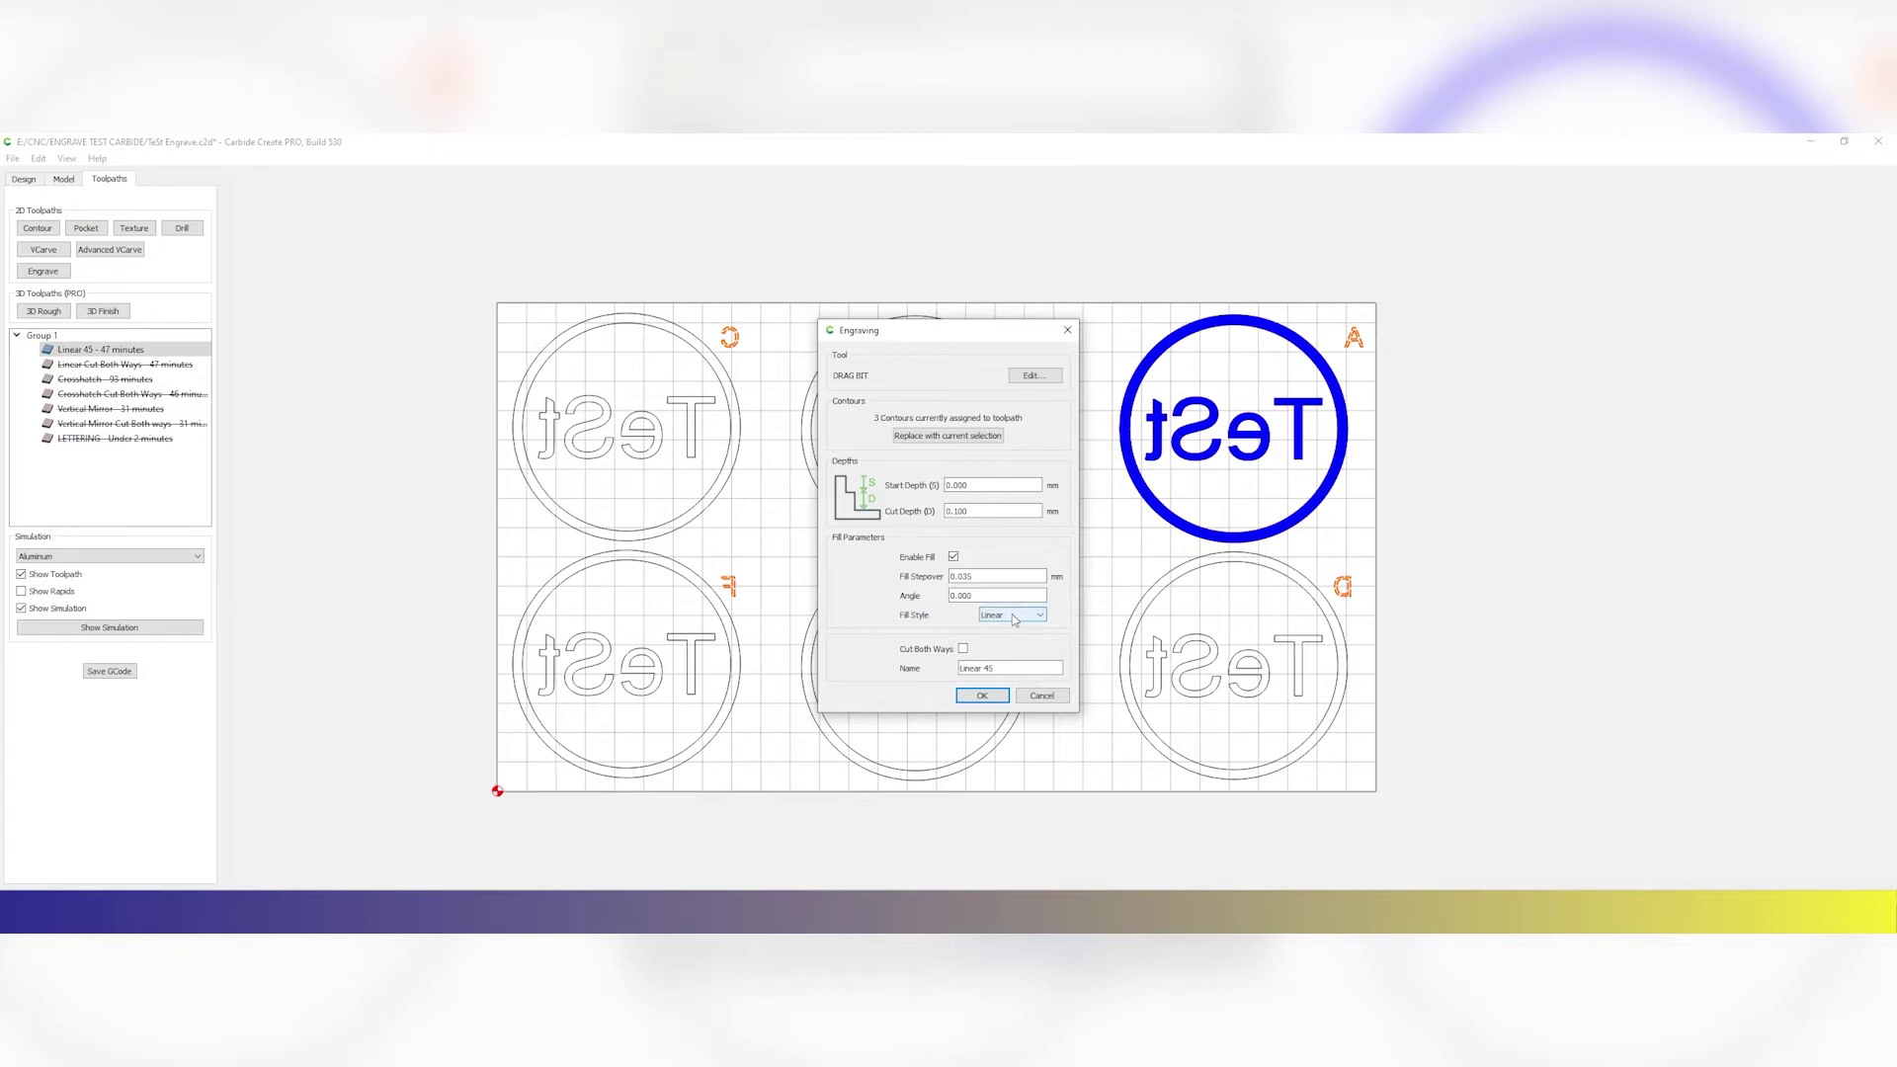
pyautogui.click(1015, 617)
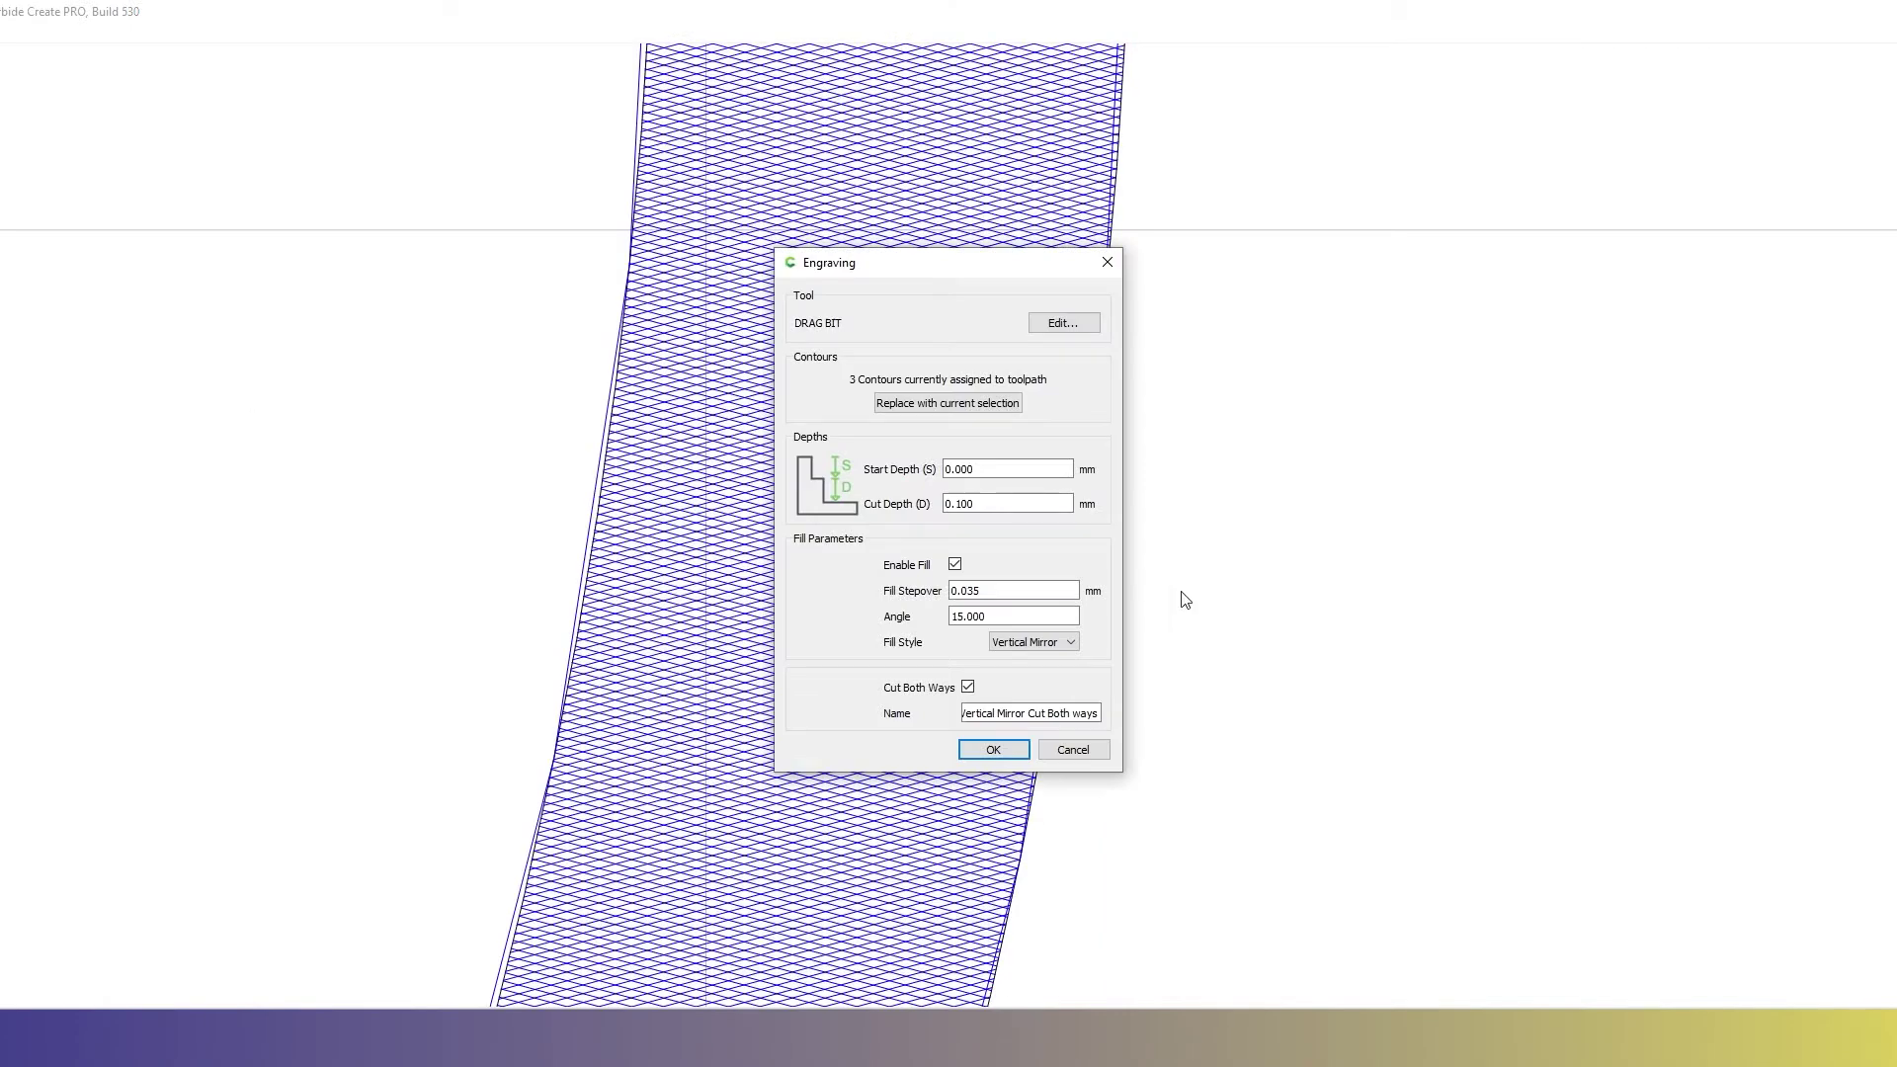
pyautogui.click(1070, 642)
pyautogui.click(1071, 640)
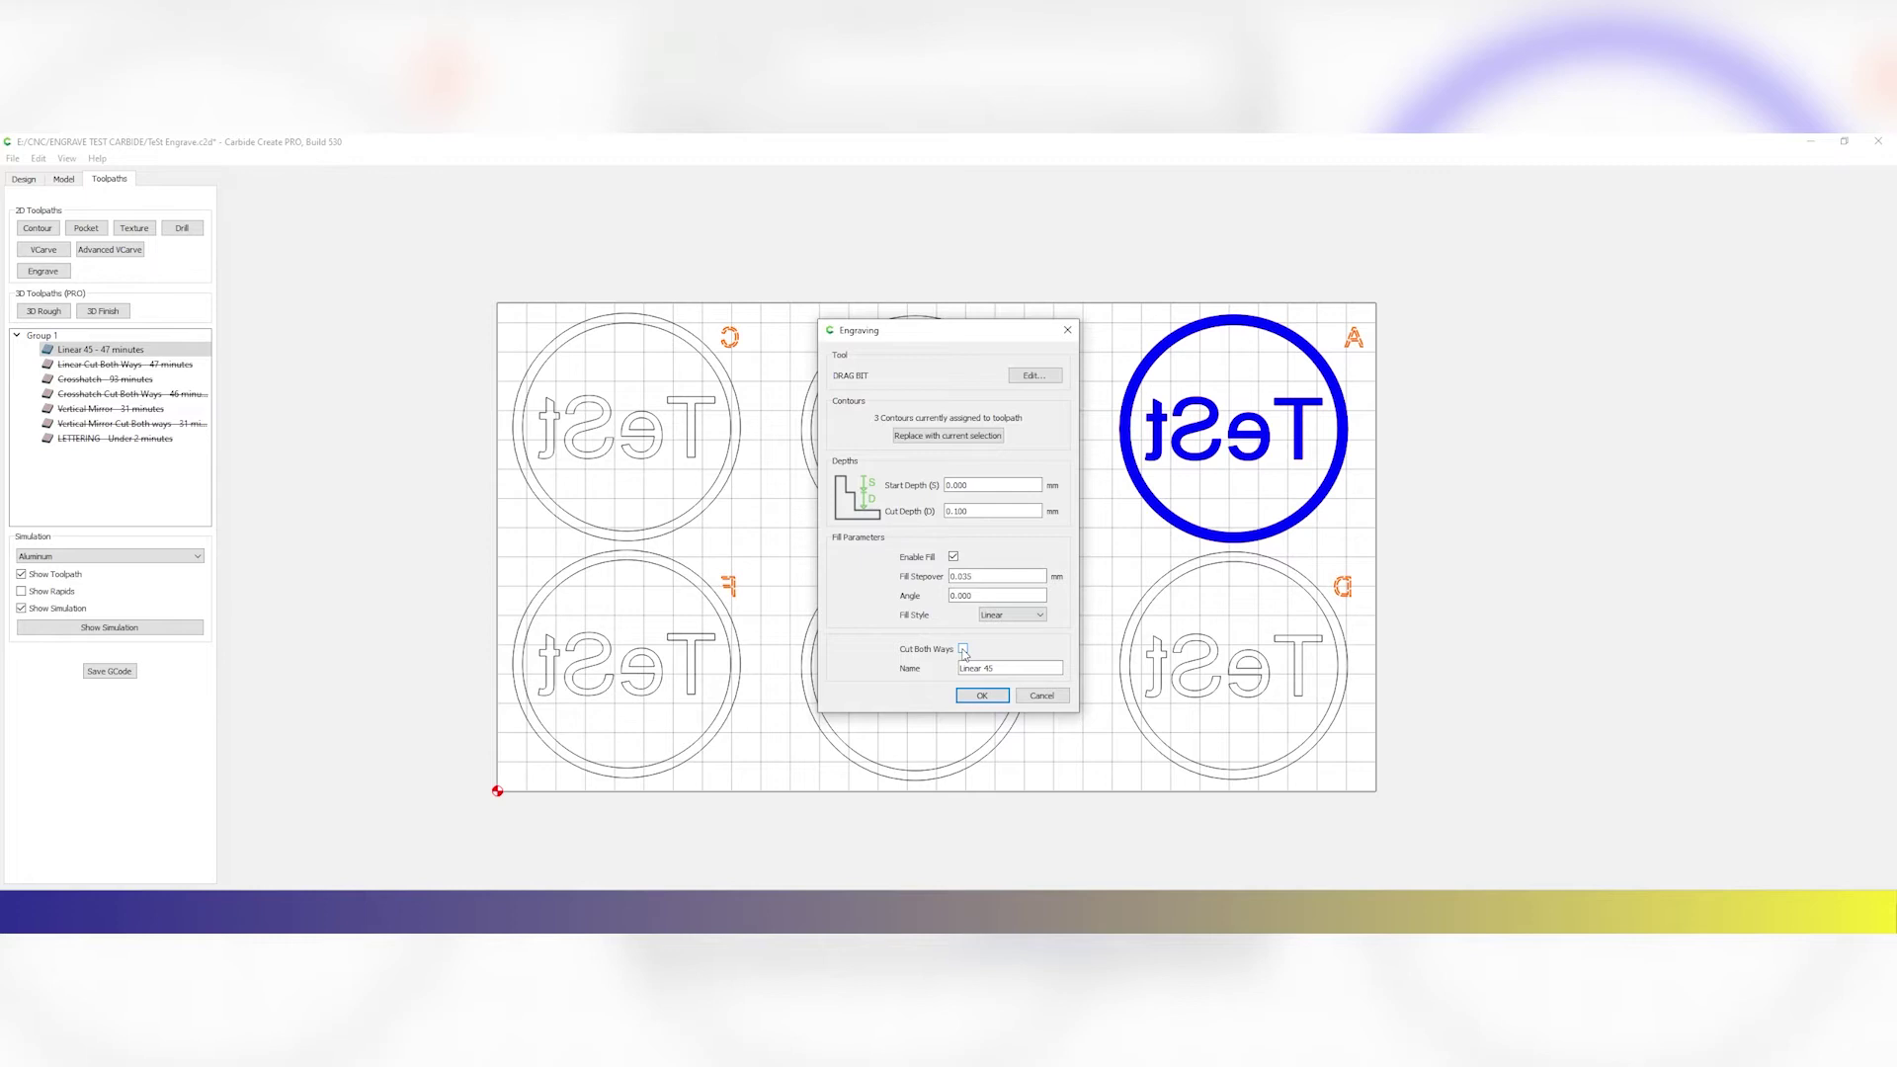
# Step: Discard the settings and simulate Linear Cut Both Ways with rapids shown, orbiting the stock edge-on
pyautogui.click(1041, 696)
pyautogui.click(123, 364)
pyautogui.click(109, 628)
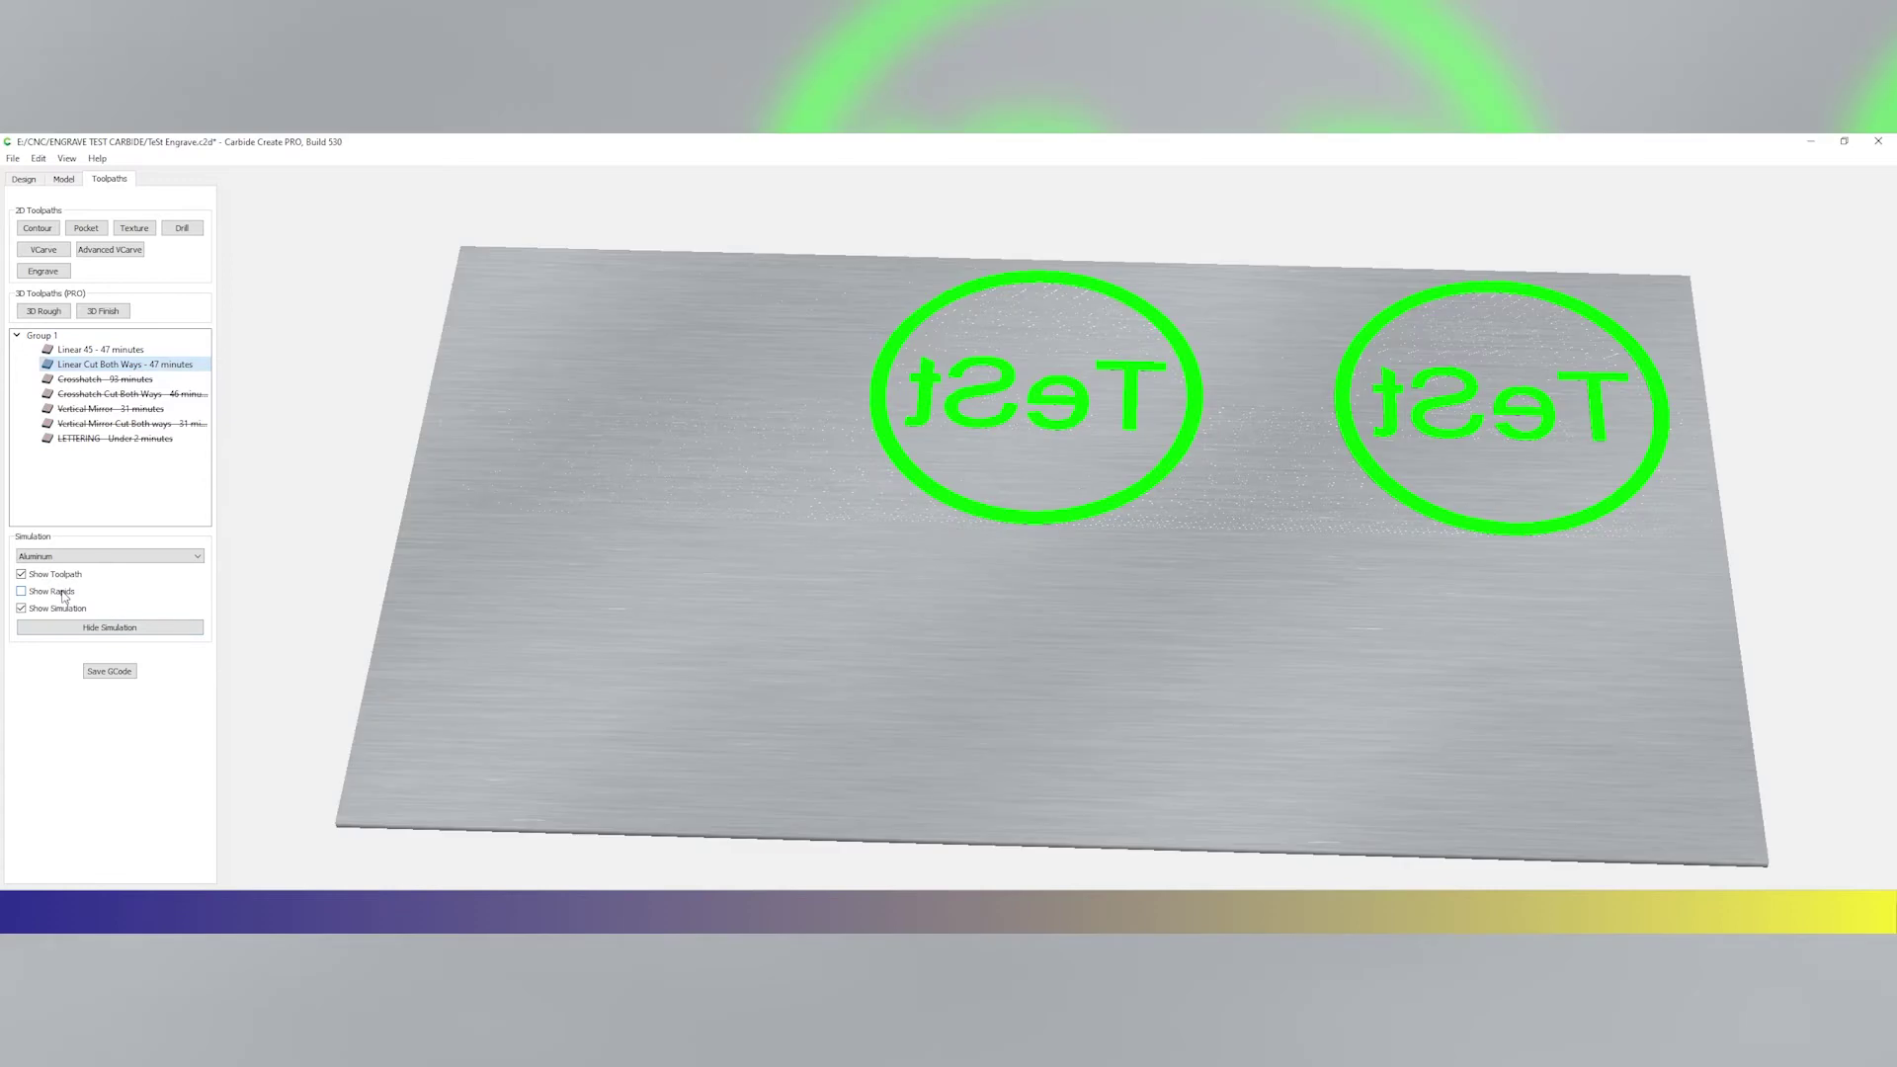
pyautogui.click(21, 591)
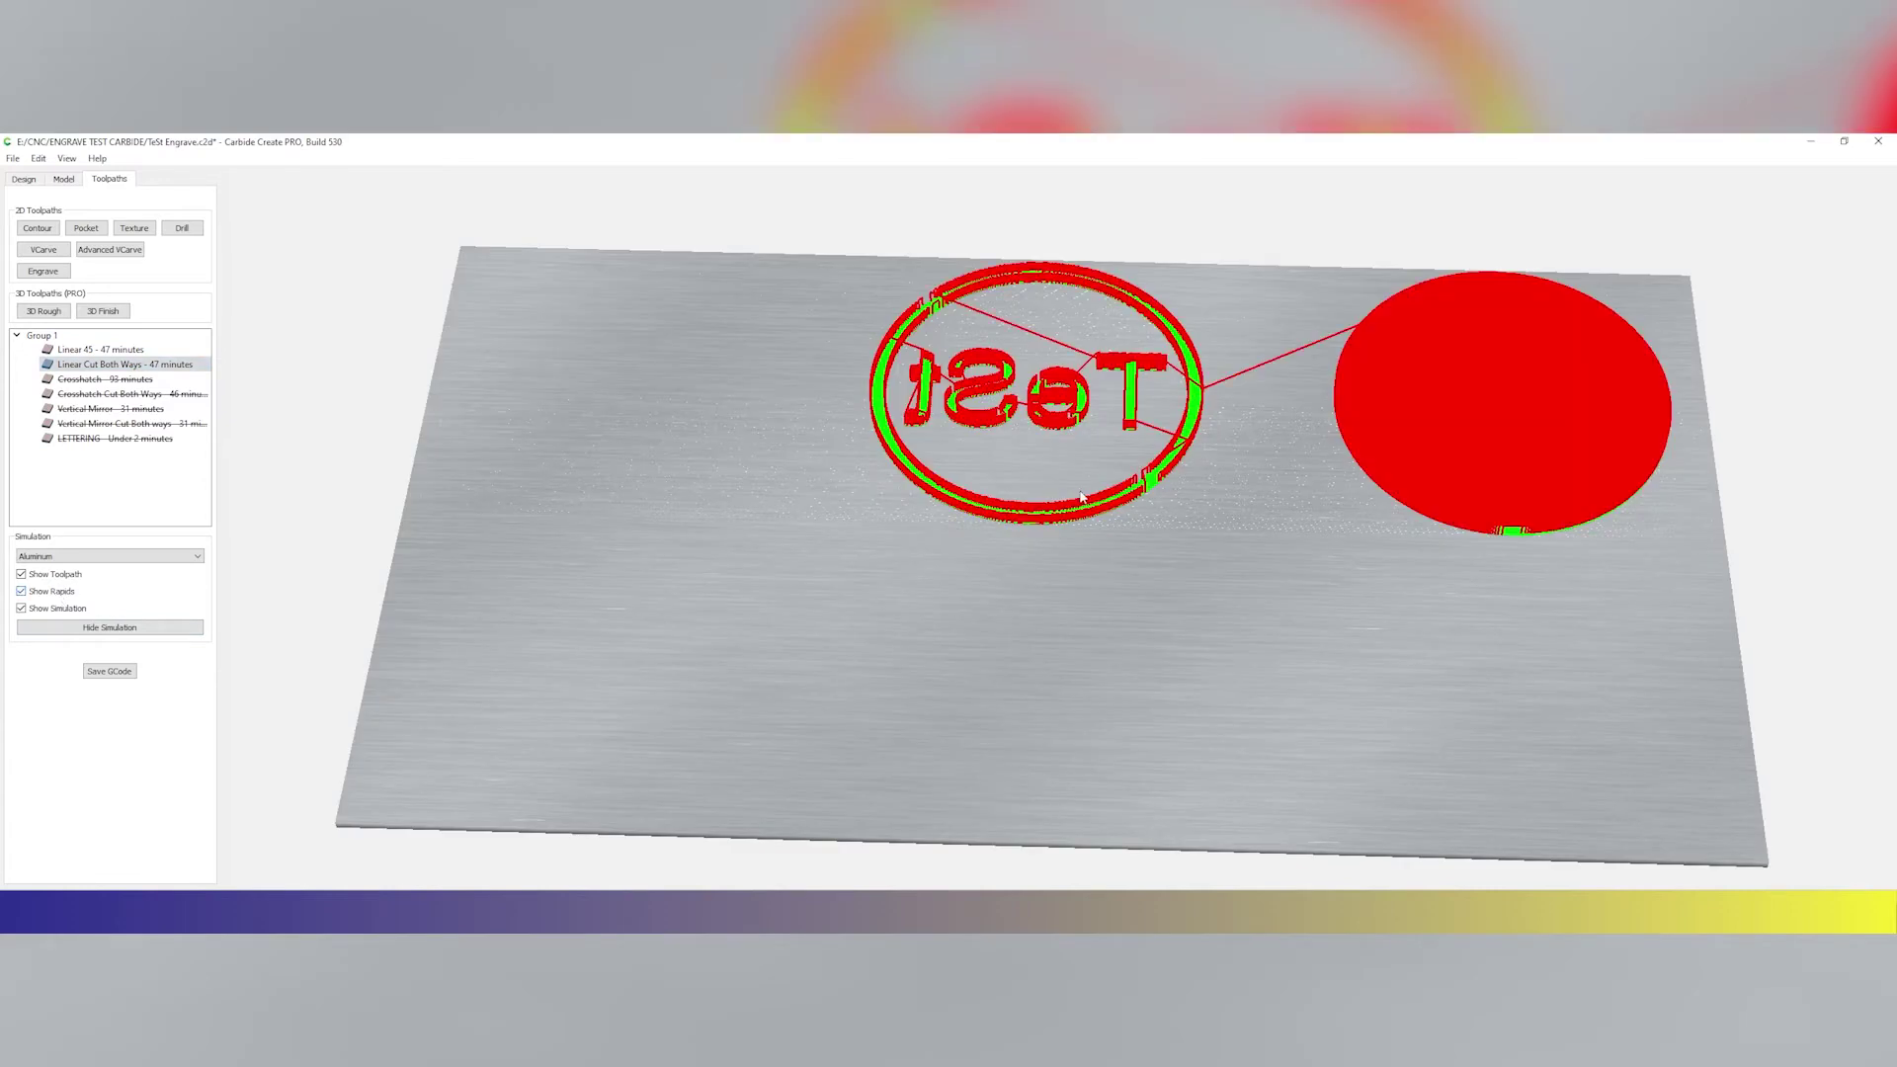
pyautogui.moveTo(1136, 460); pyautogui.dragTo(994, 507)
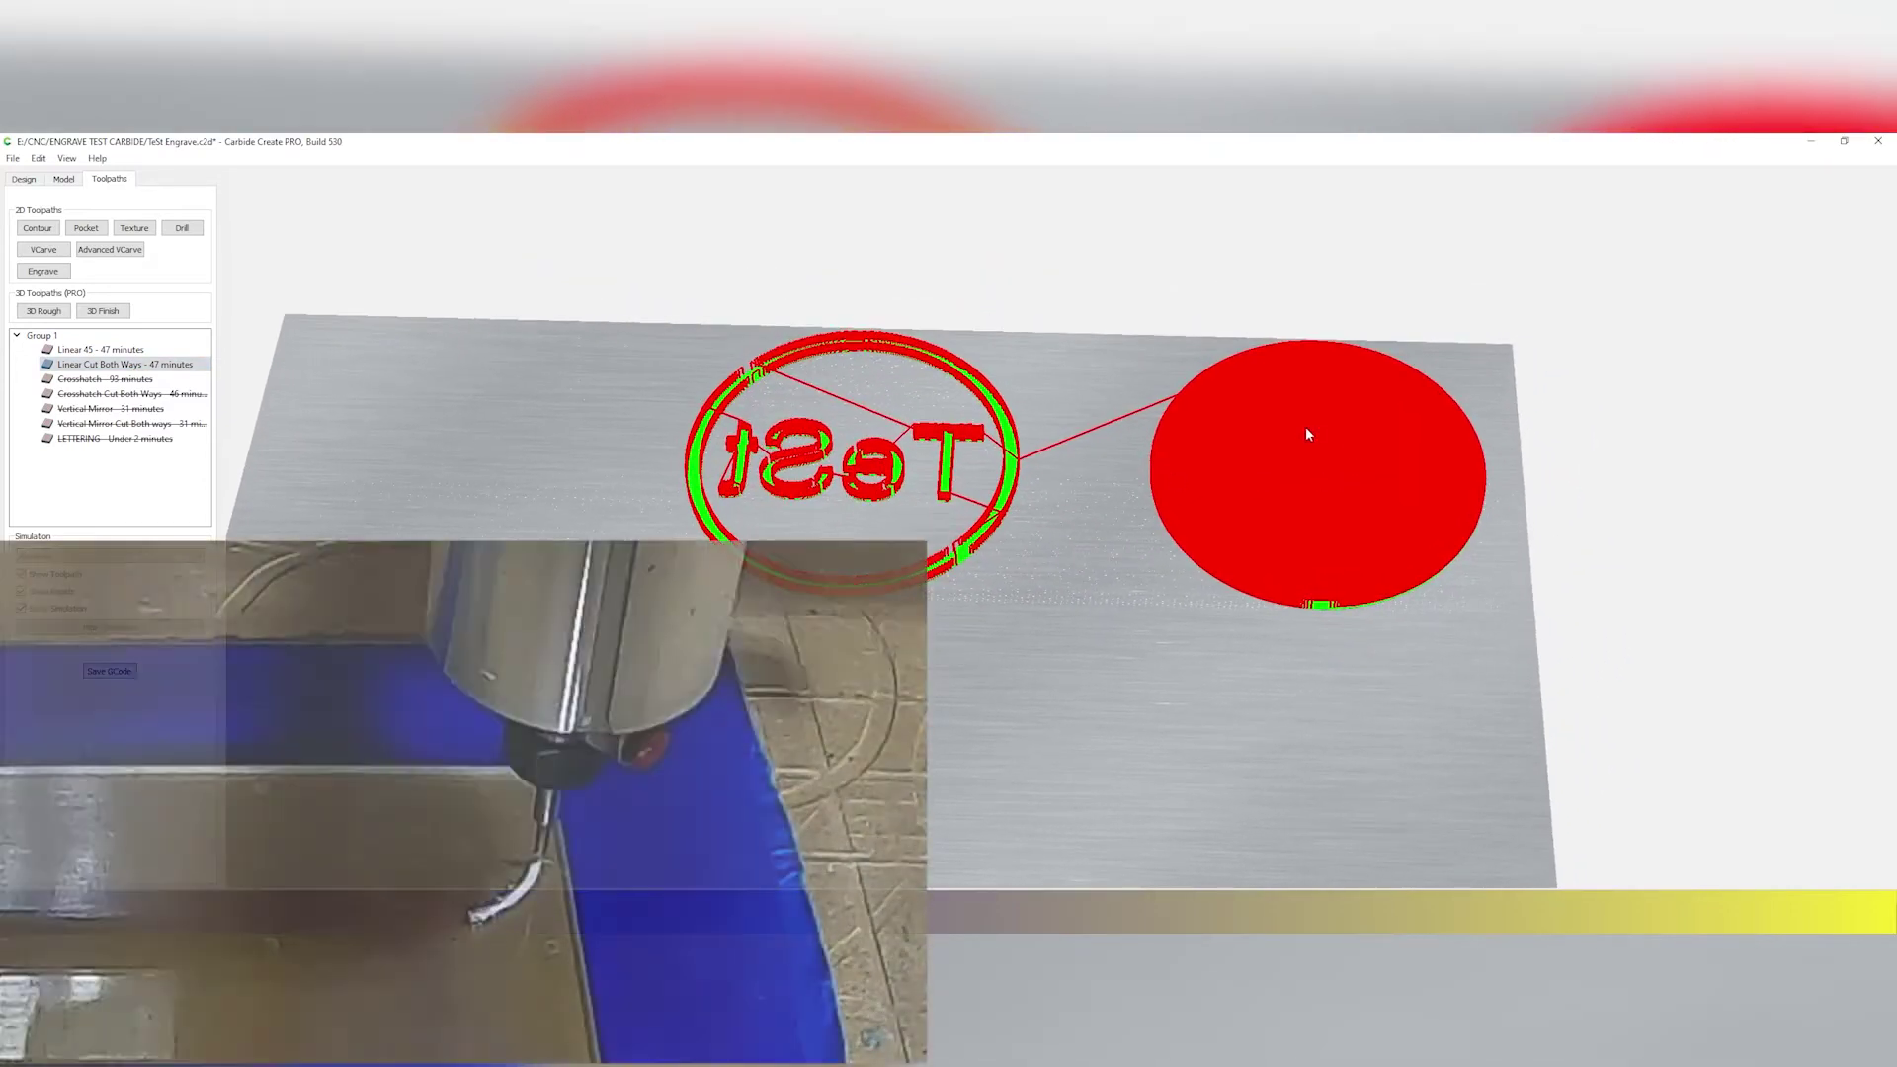
pyautogui.scroll(5, 1330, 484)
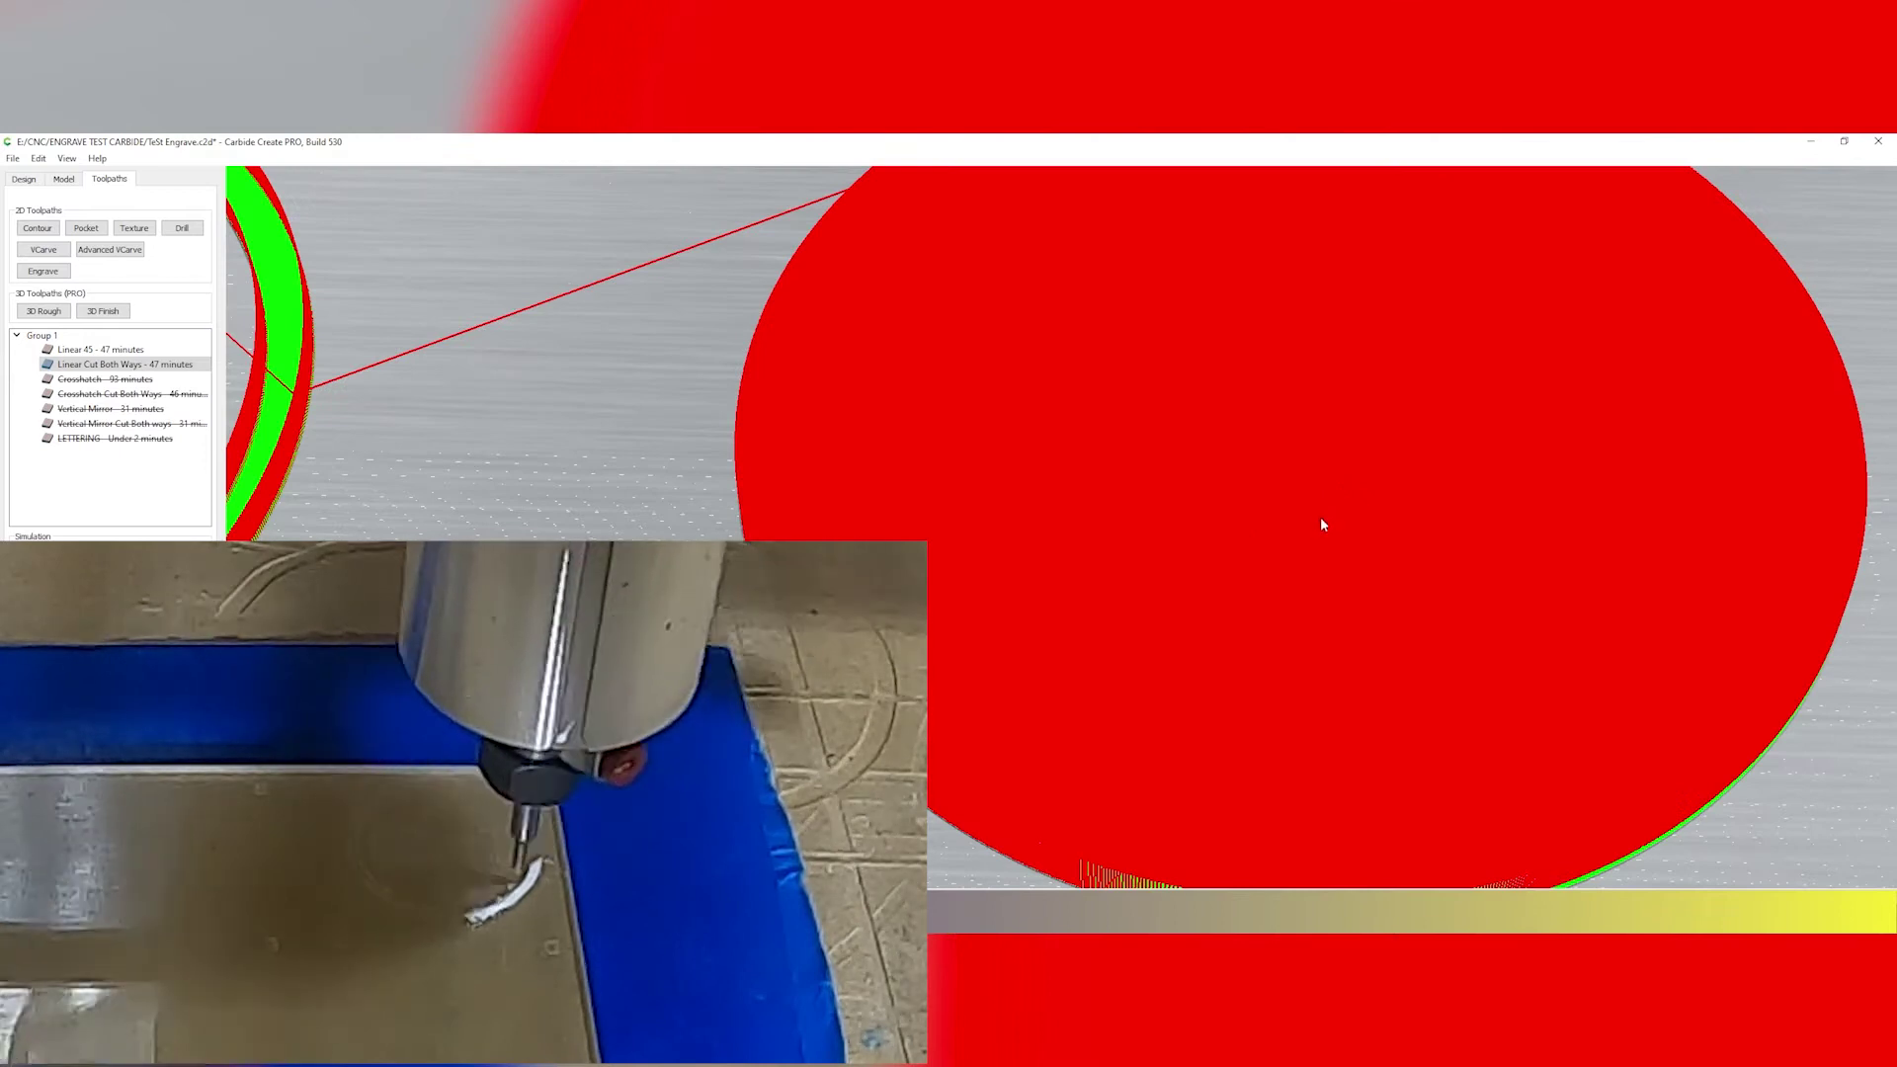
pyautogui.scroll(-4, 1324, 525)
pyautogui.moveTo(1290, 618); pyautogui.dragTo(1373, 798)
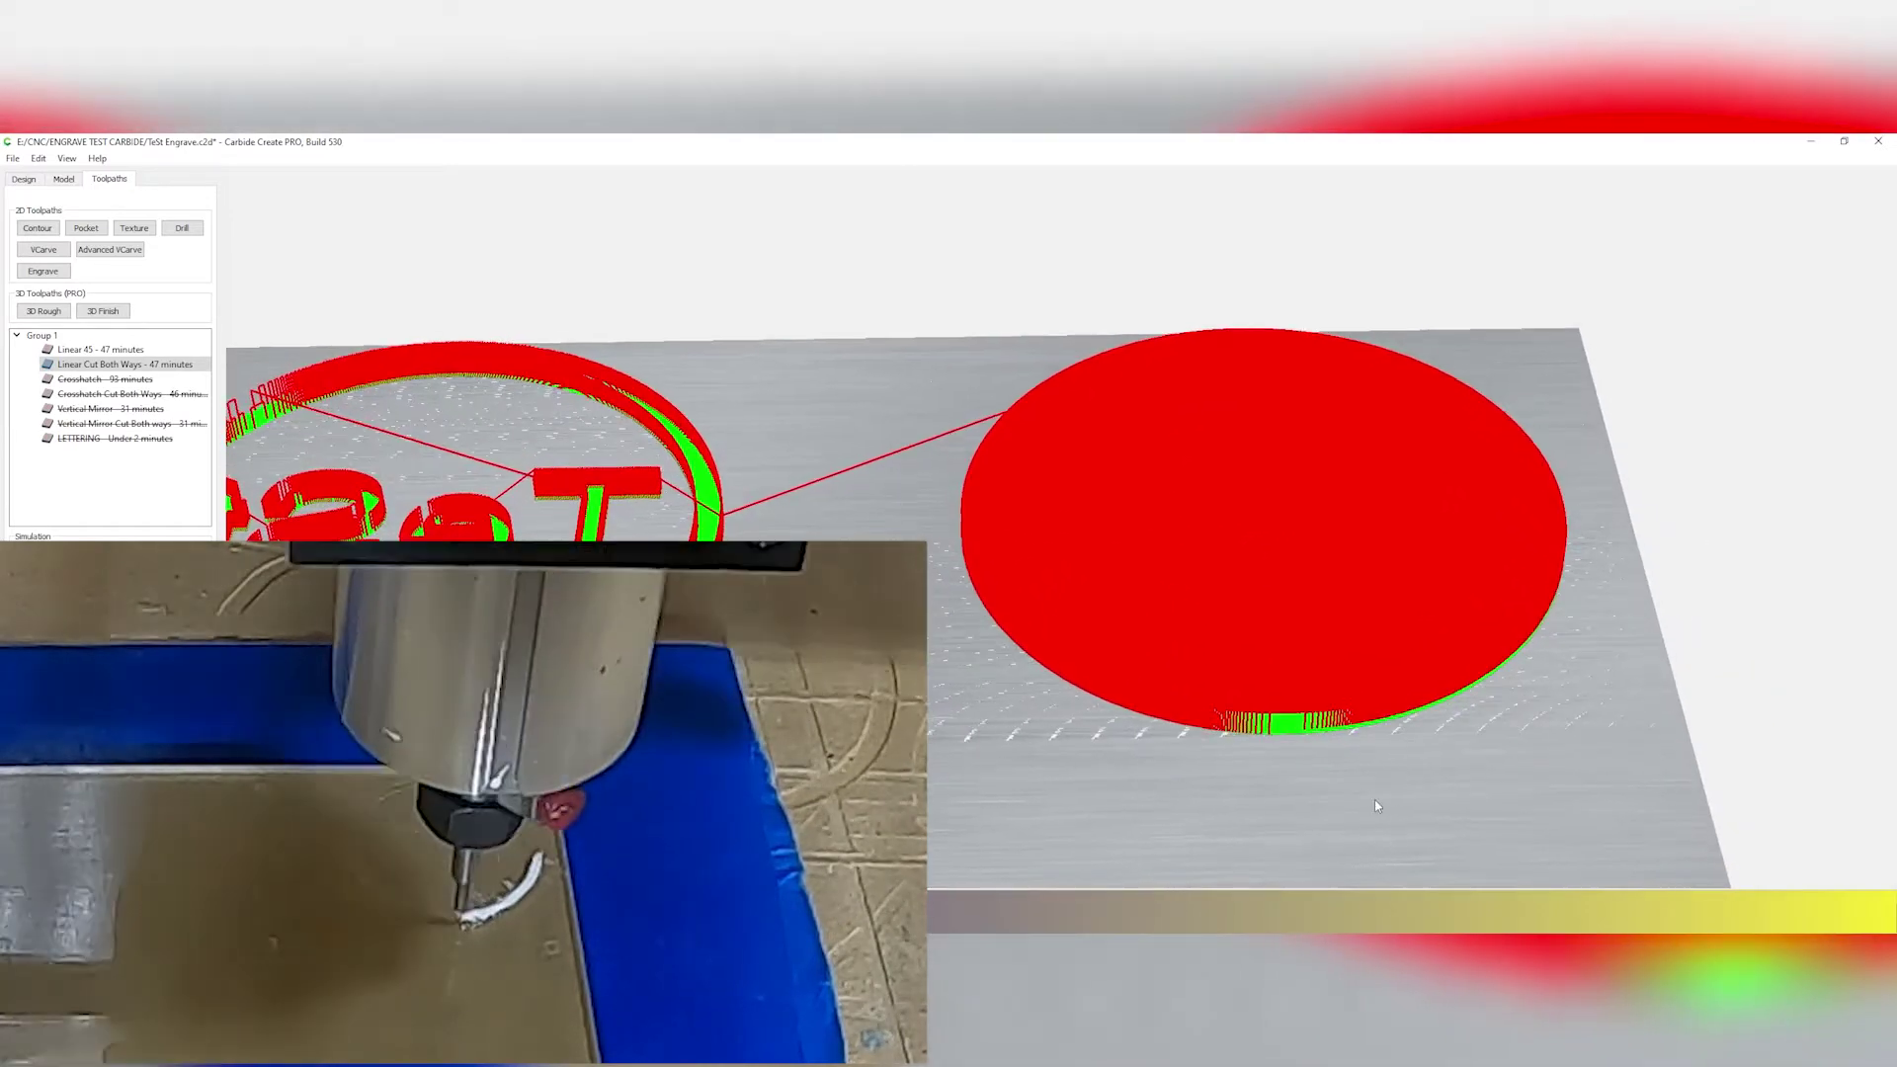
pyautogui.scroll(-2, 1374, 798)
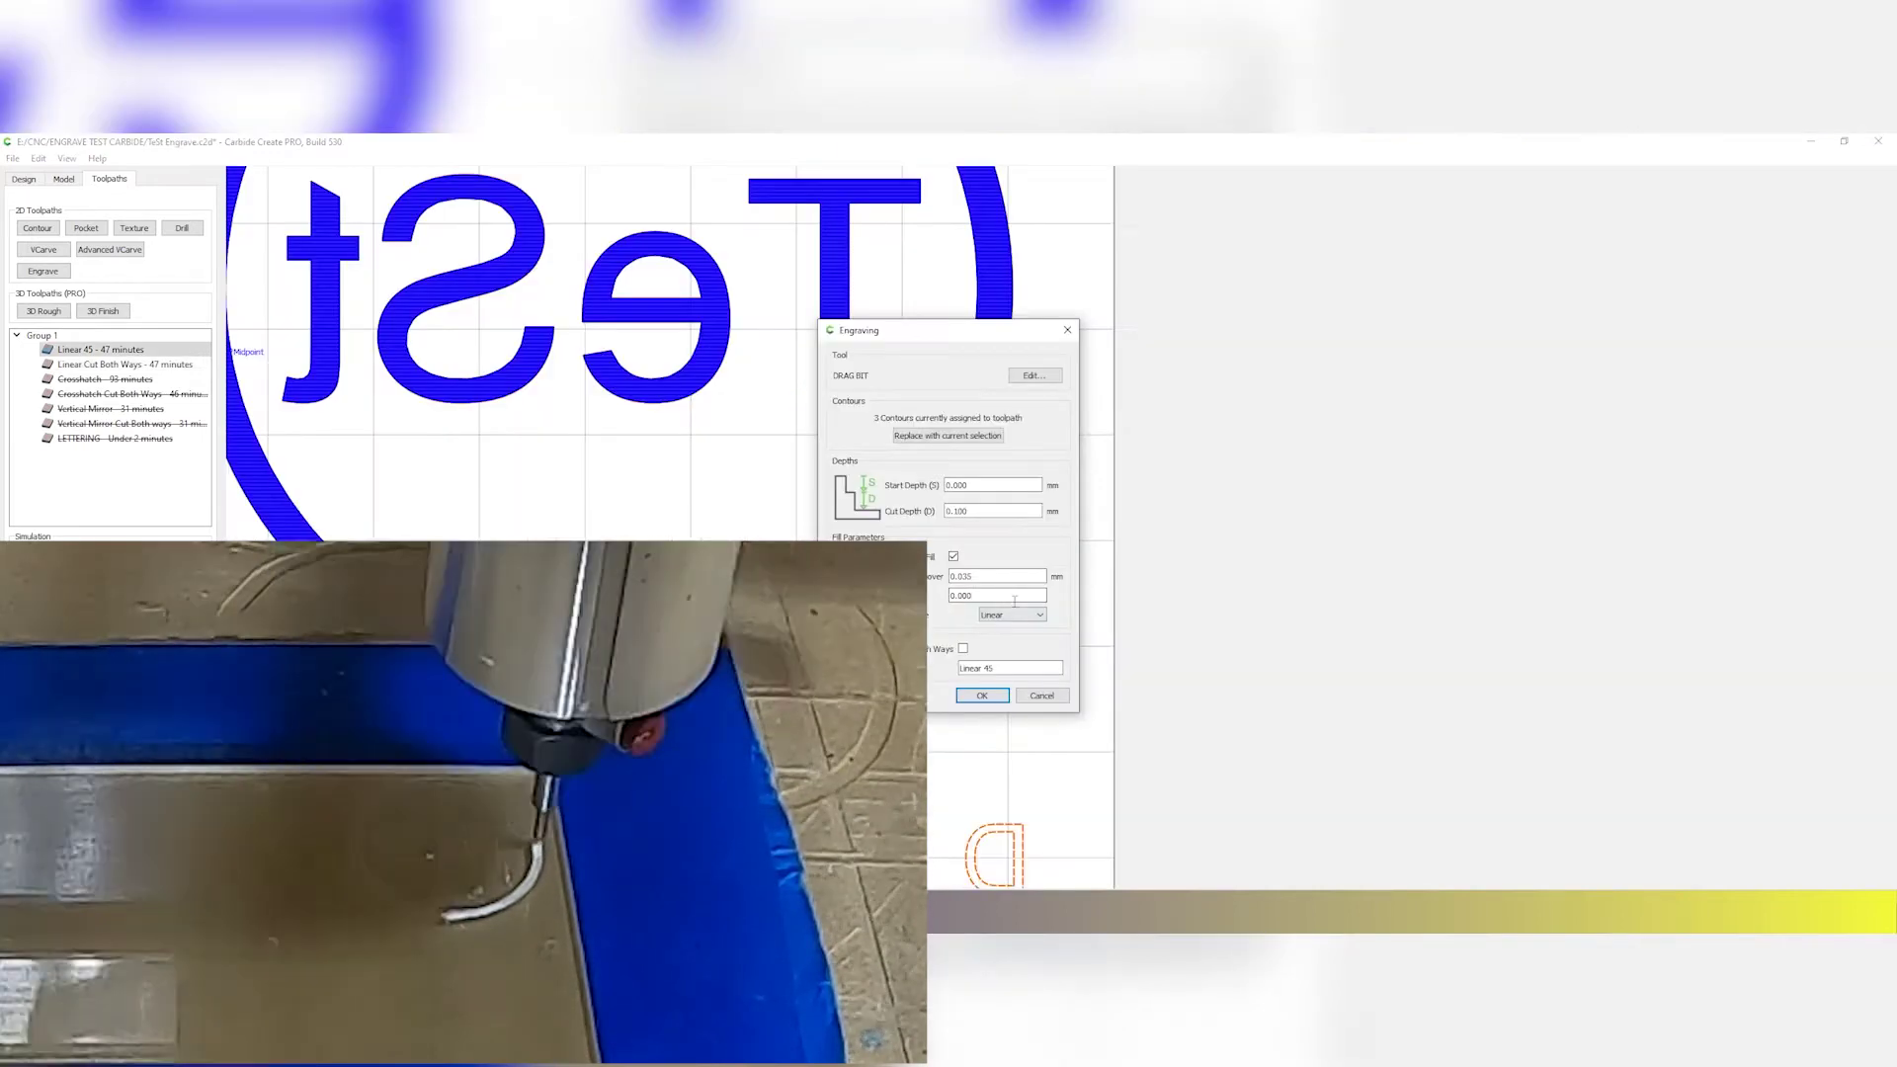
# Step: Apply a 45° fill angle to Linear 45 and zoom out to see hatched circles A and B
pyautogui.doubleClick(1008, 595)
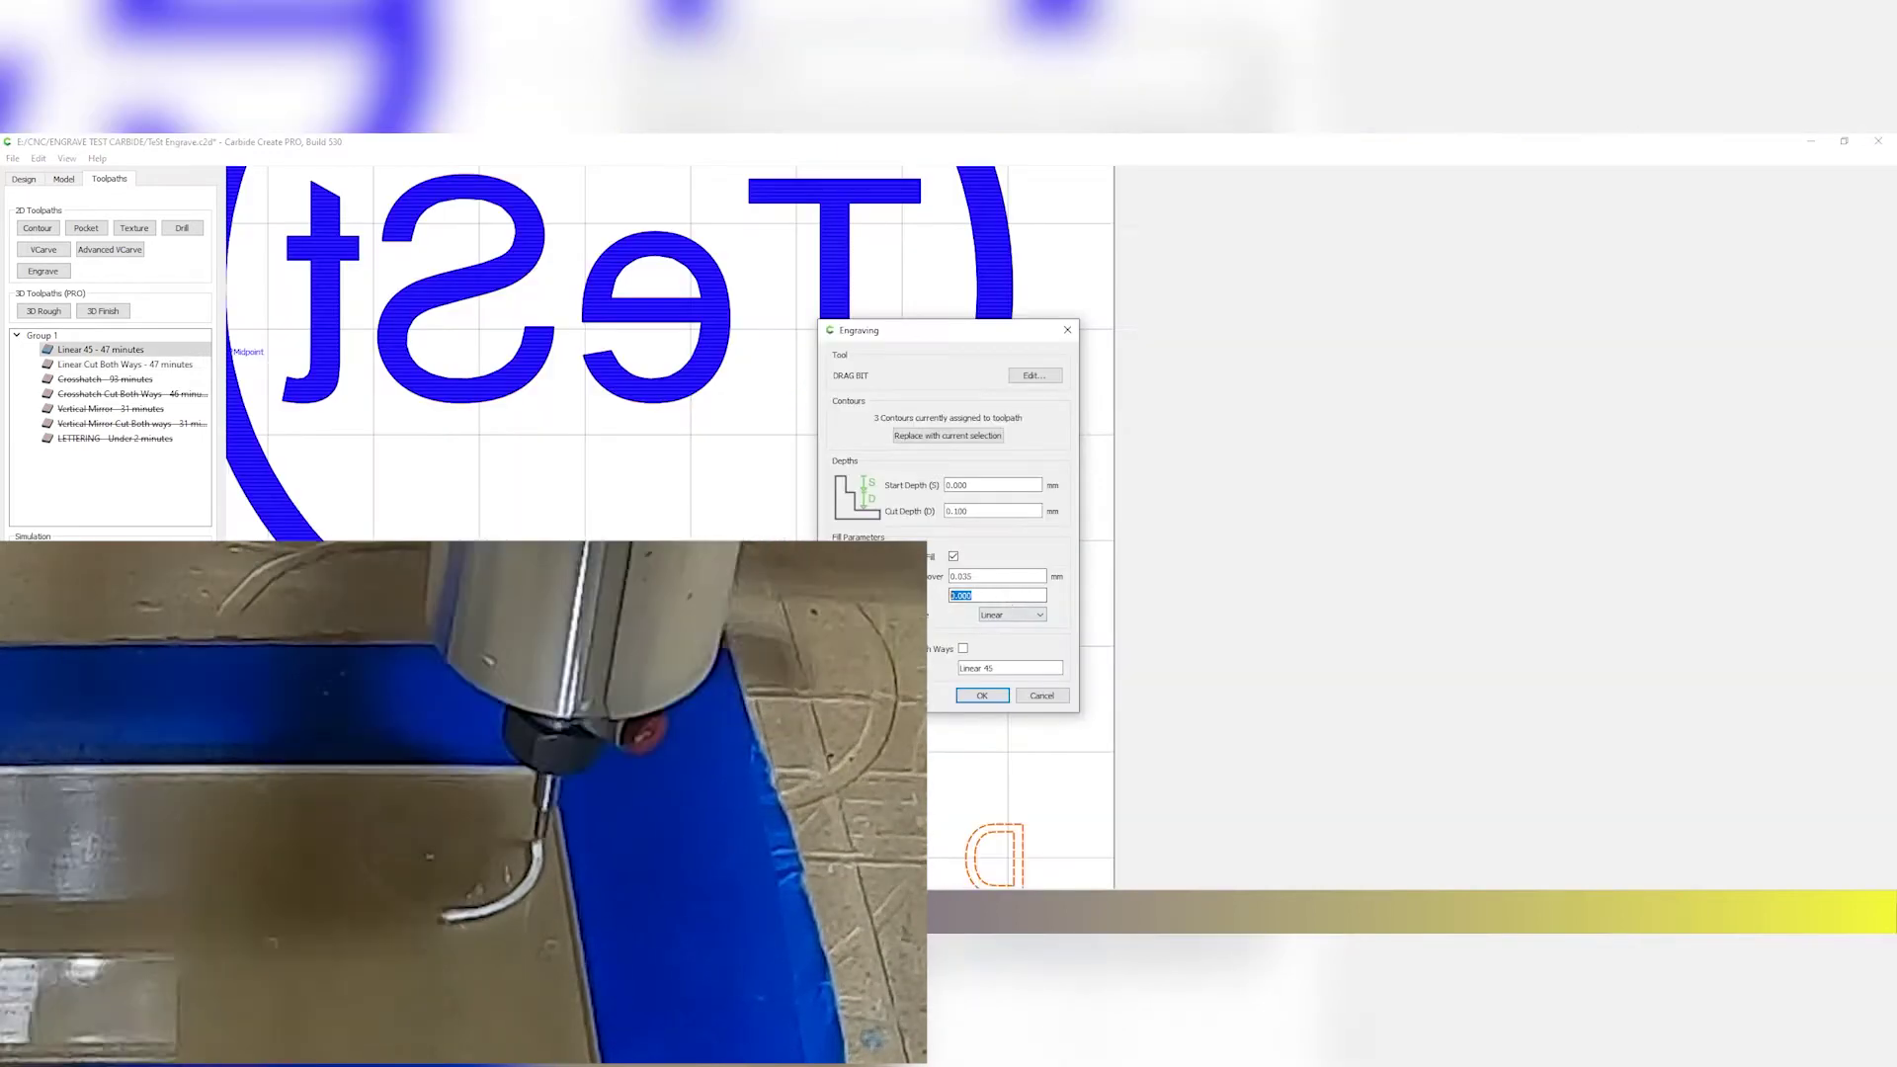
pyautogui.click(982, 696)
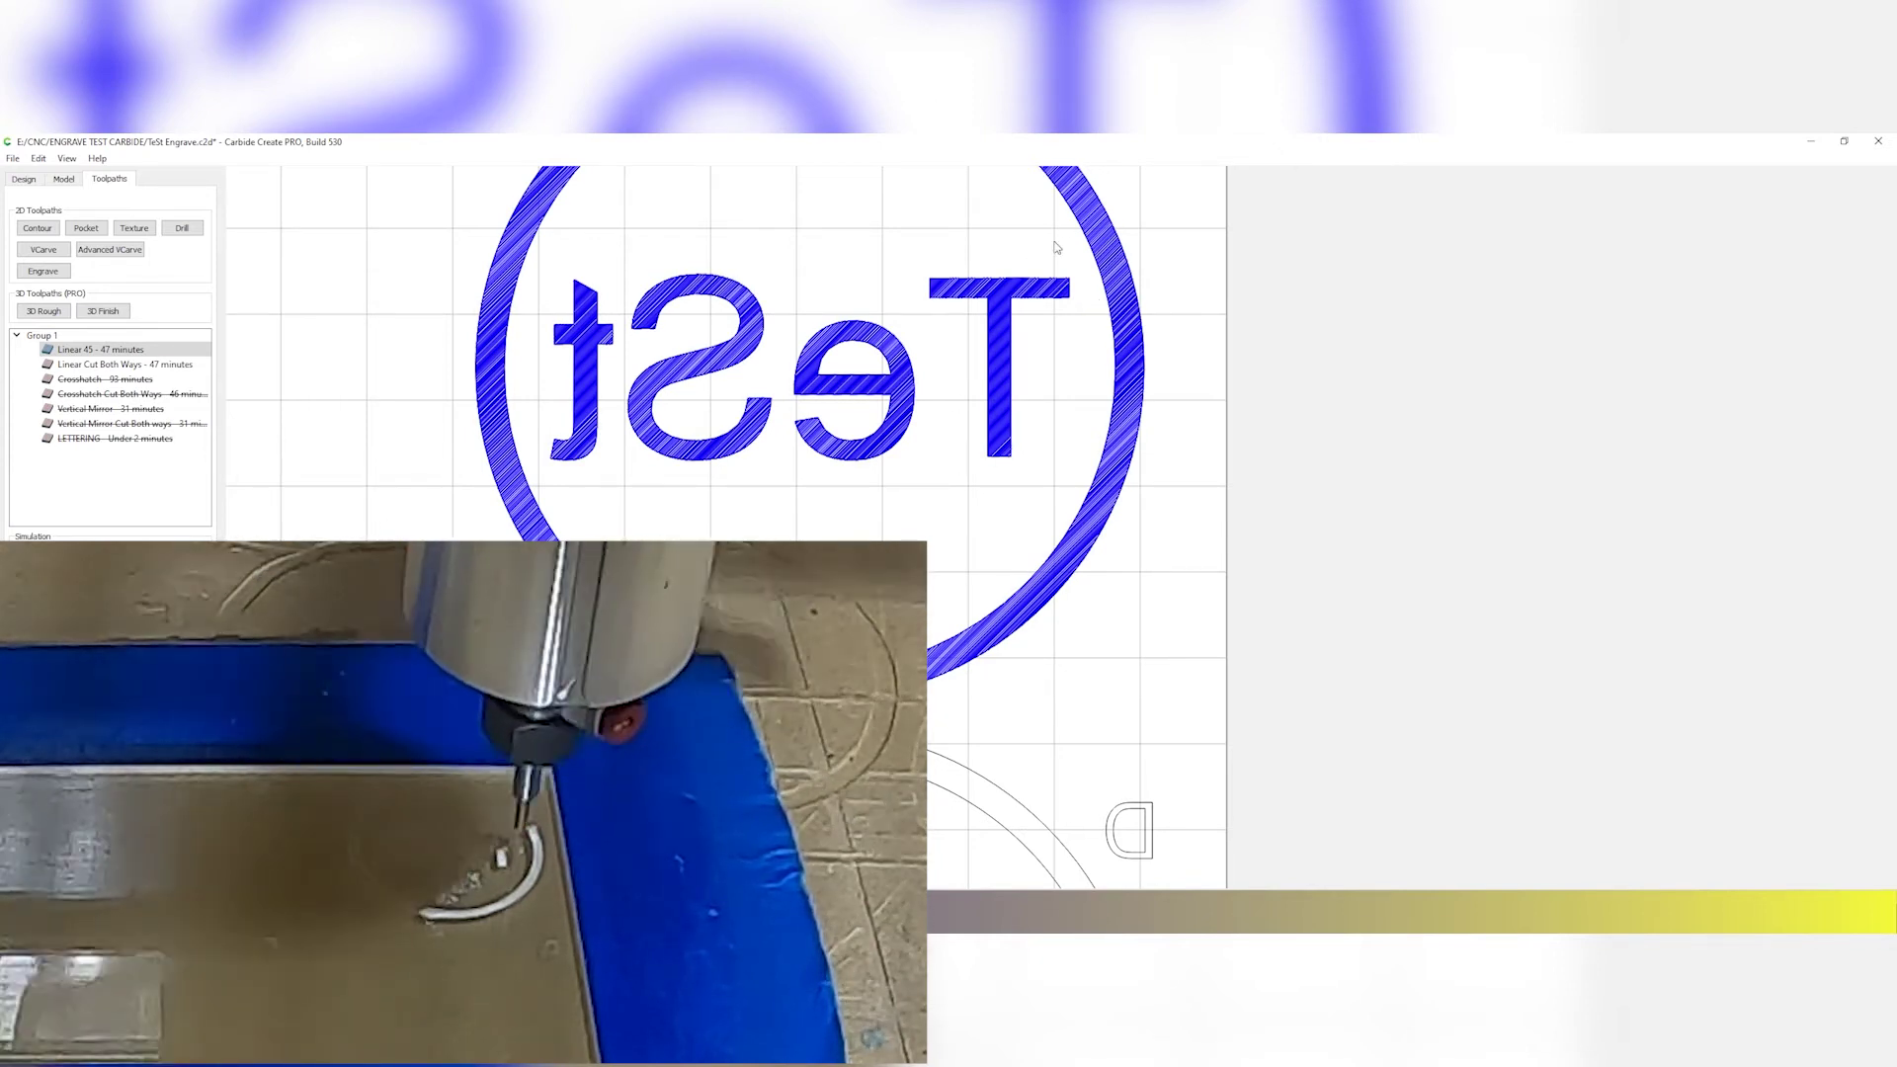
pyautogui.scroll(-5, 895, 405)
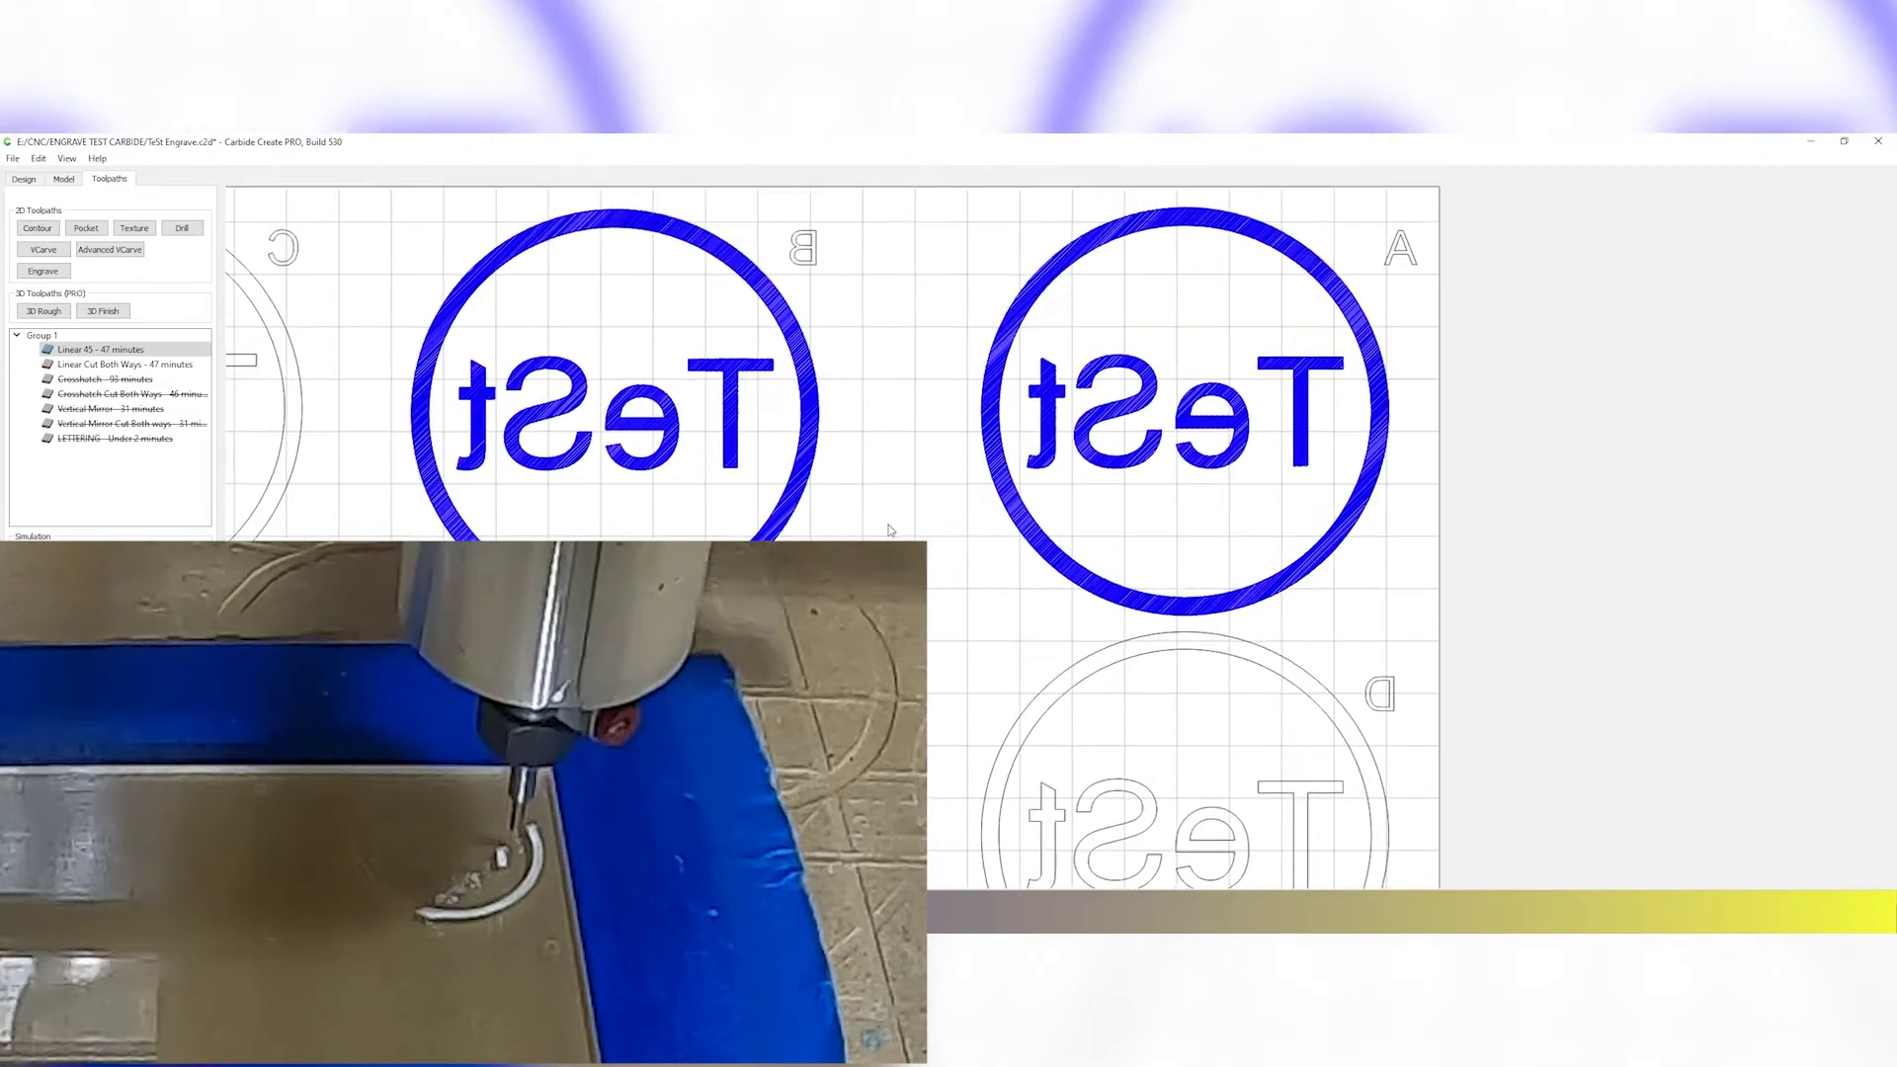
pyautogui.doubleClick(118, 365)
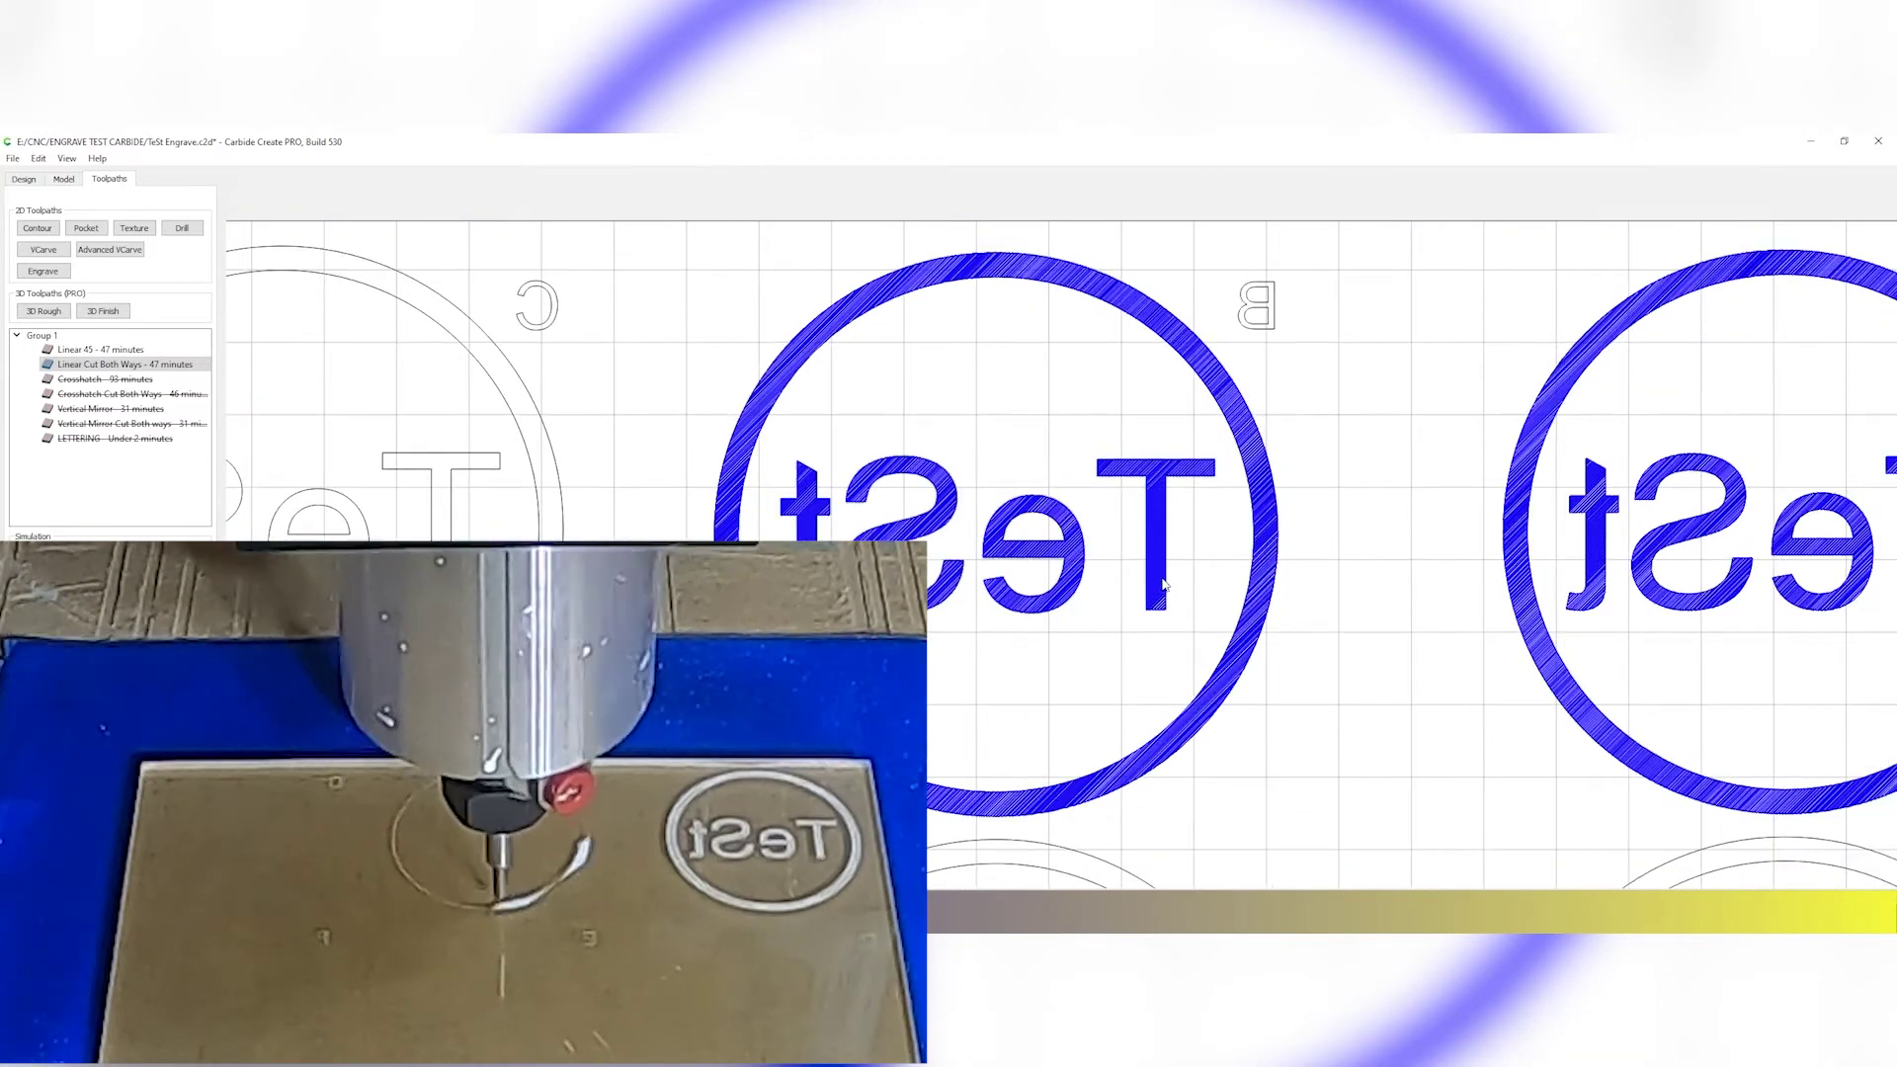
pyautogui.scroll(-1, 1205, 597)
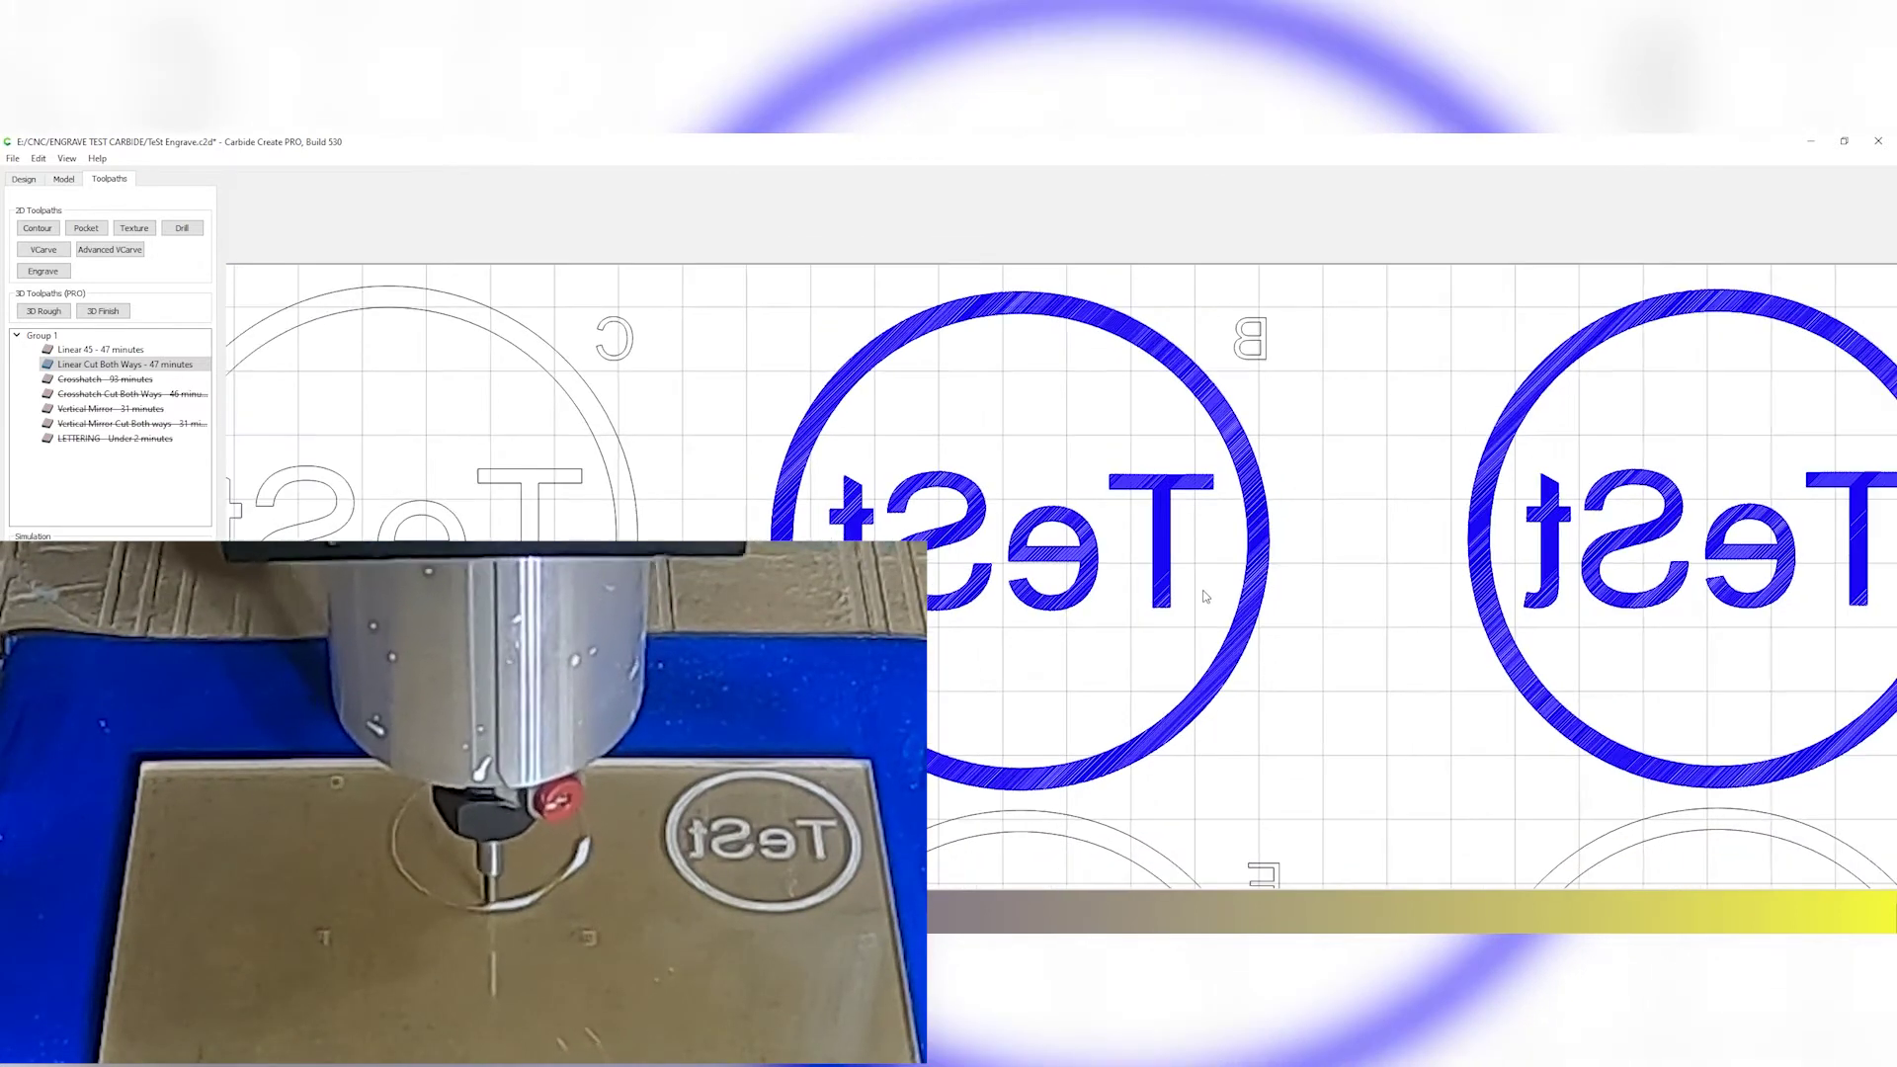
pyautogui.scroll(-1, 1204, 596)
pyautogui.scroll(-1, 1111, 626)
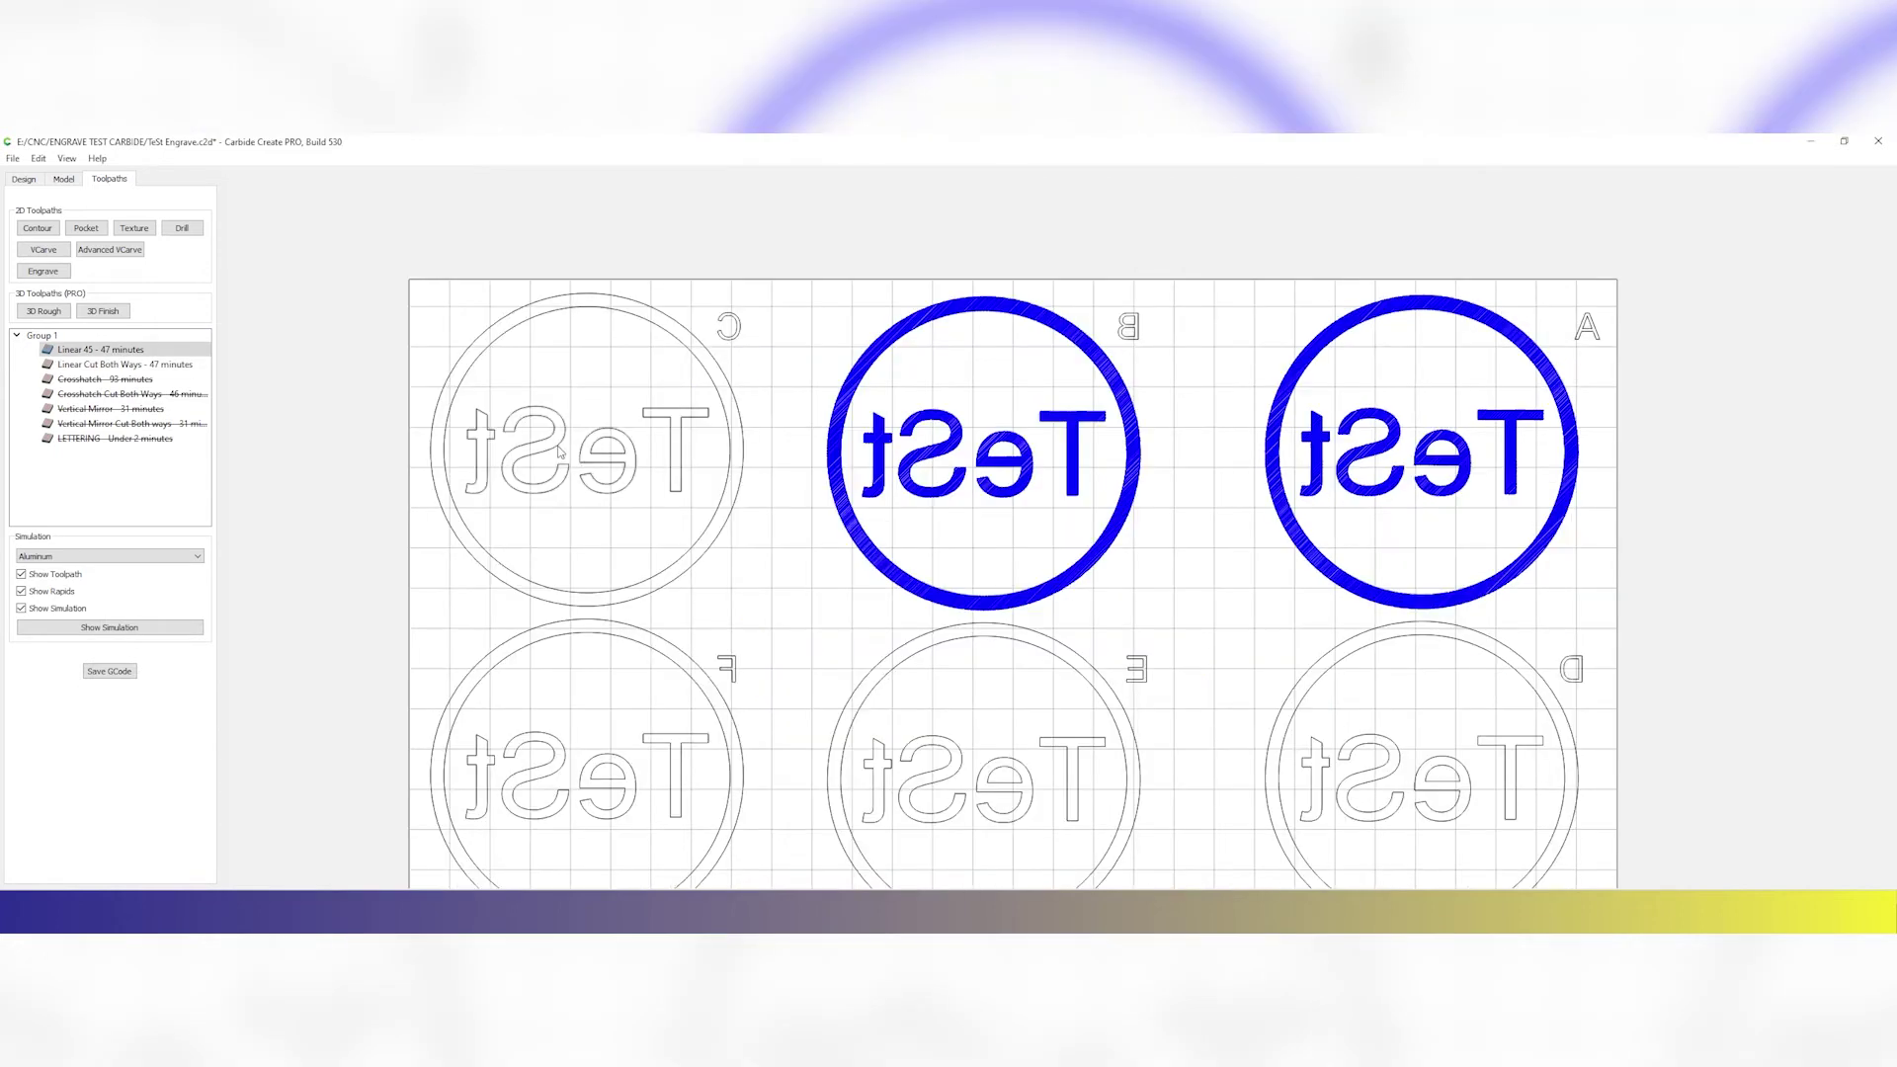
# Step: Cancel the open dialog and reopen Linear 45's drag-bit, 0.100 mm, one-way 45° engraving settings
pyautogui.click(1053, 695)
pyautogui.doubleClick(114, 351)
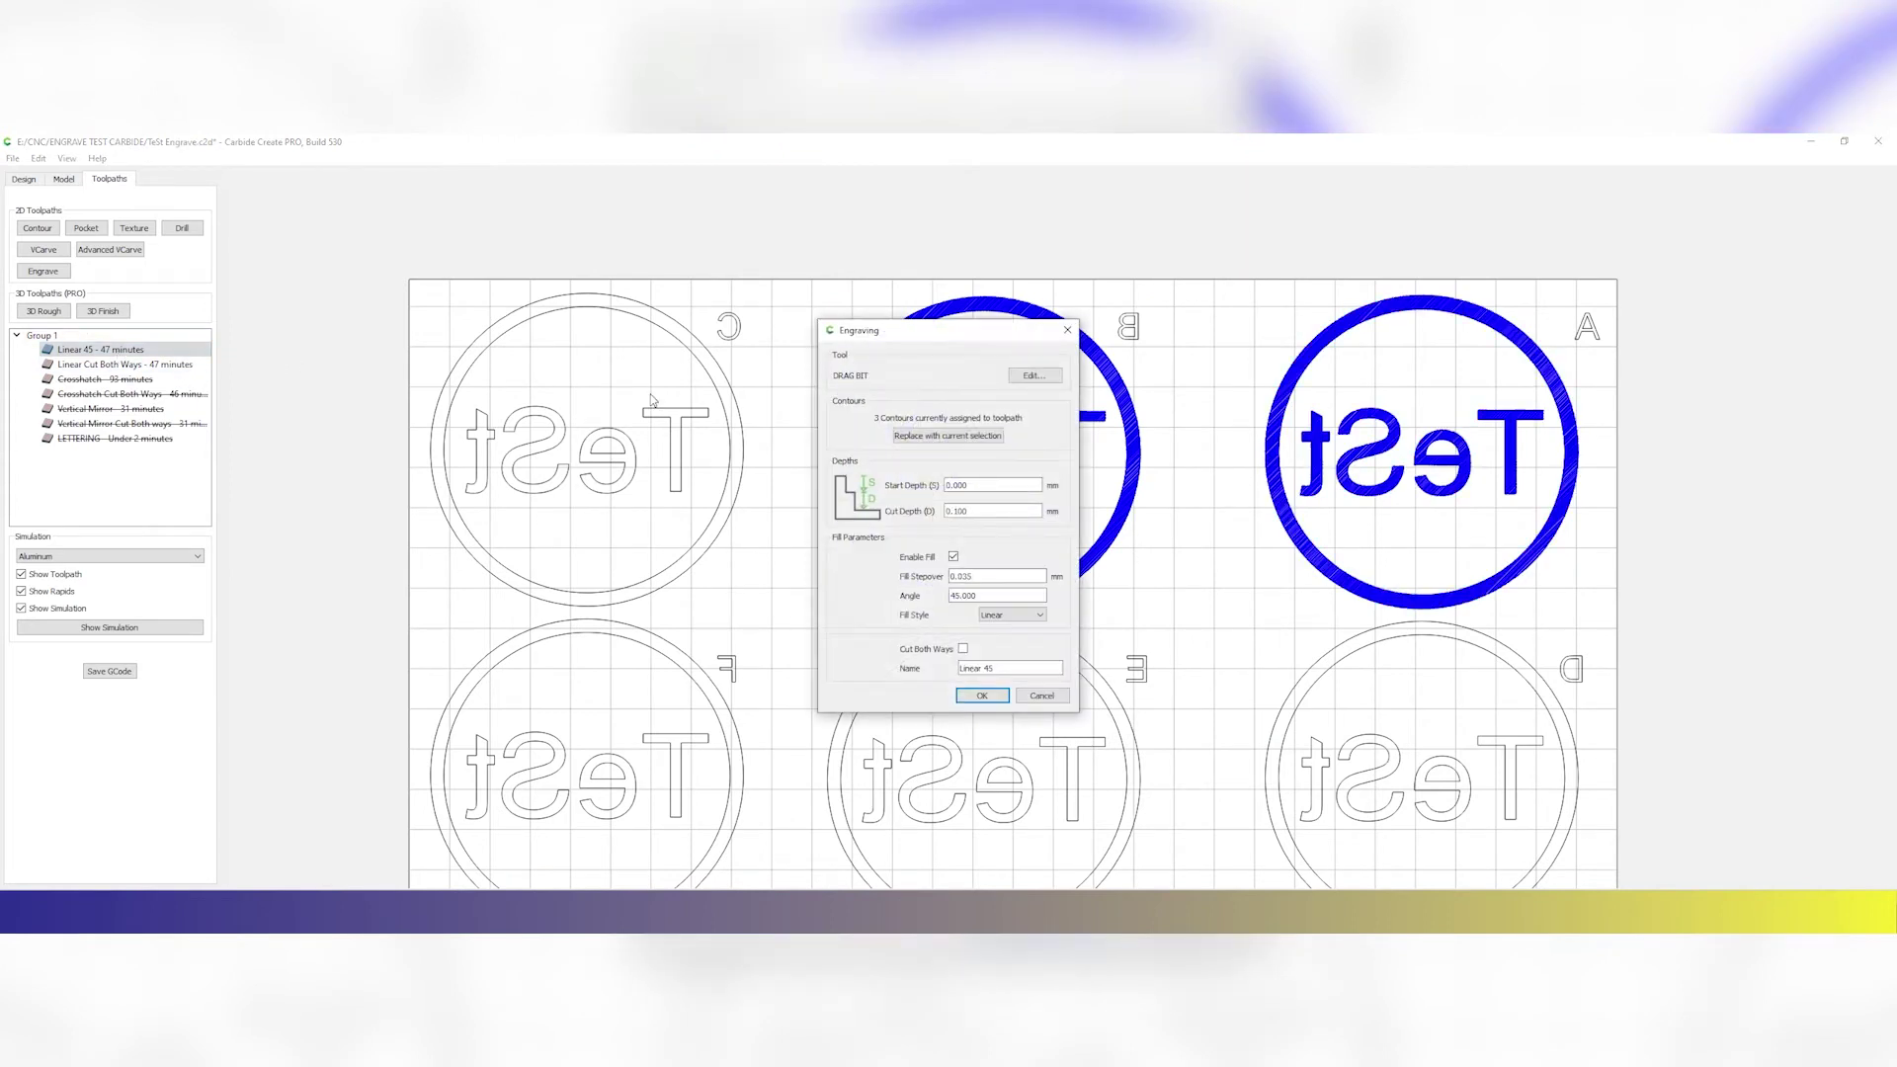
# Step: Open the drag bit's Edit Tool window and move it aside to reveal the engraving settings
pyautogui.click(1026, 383)
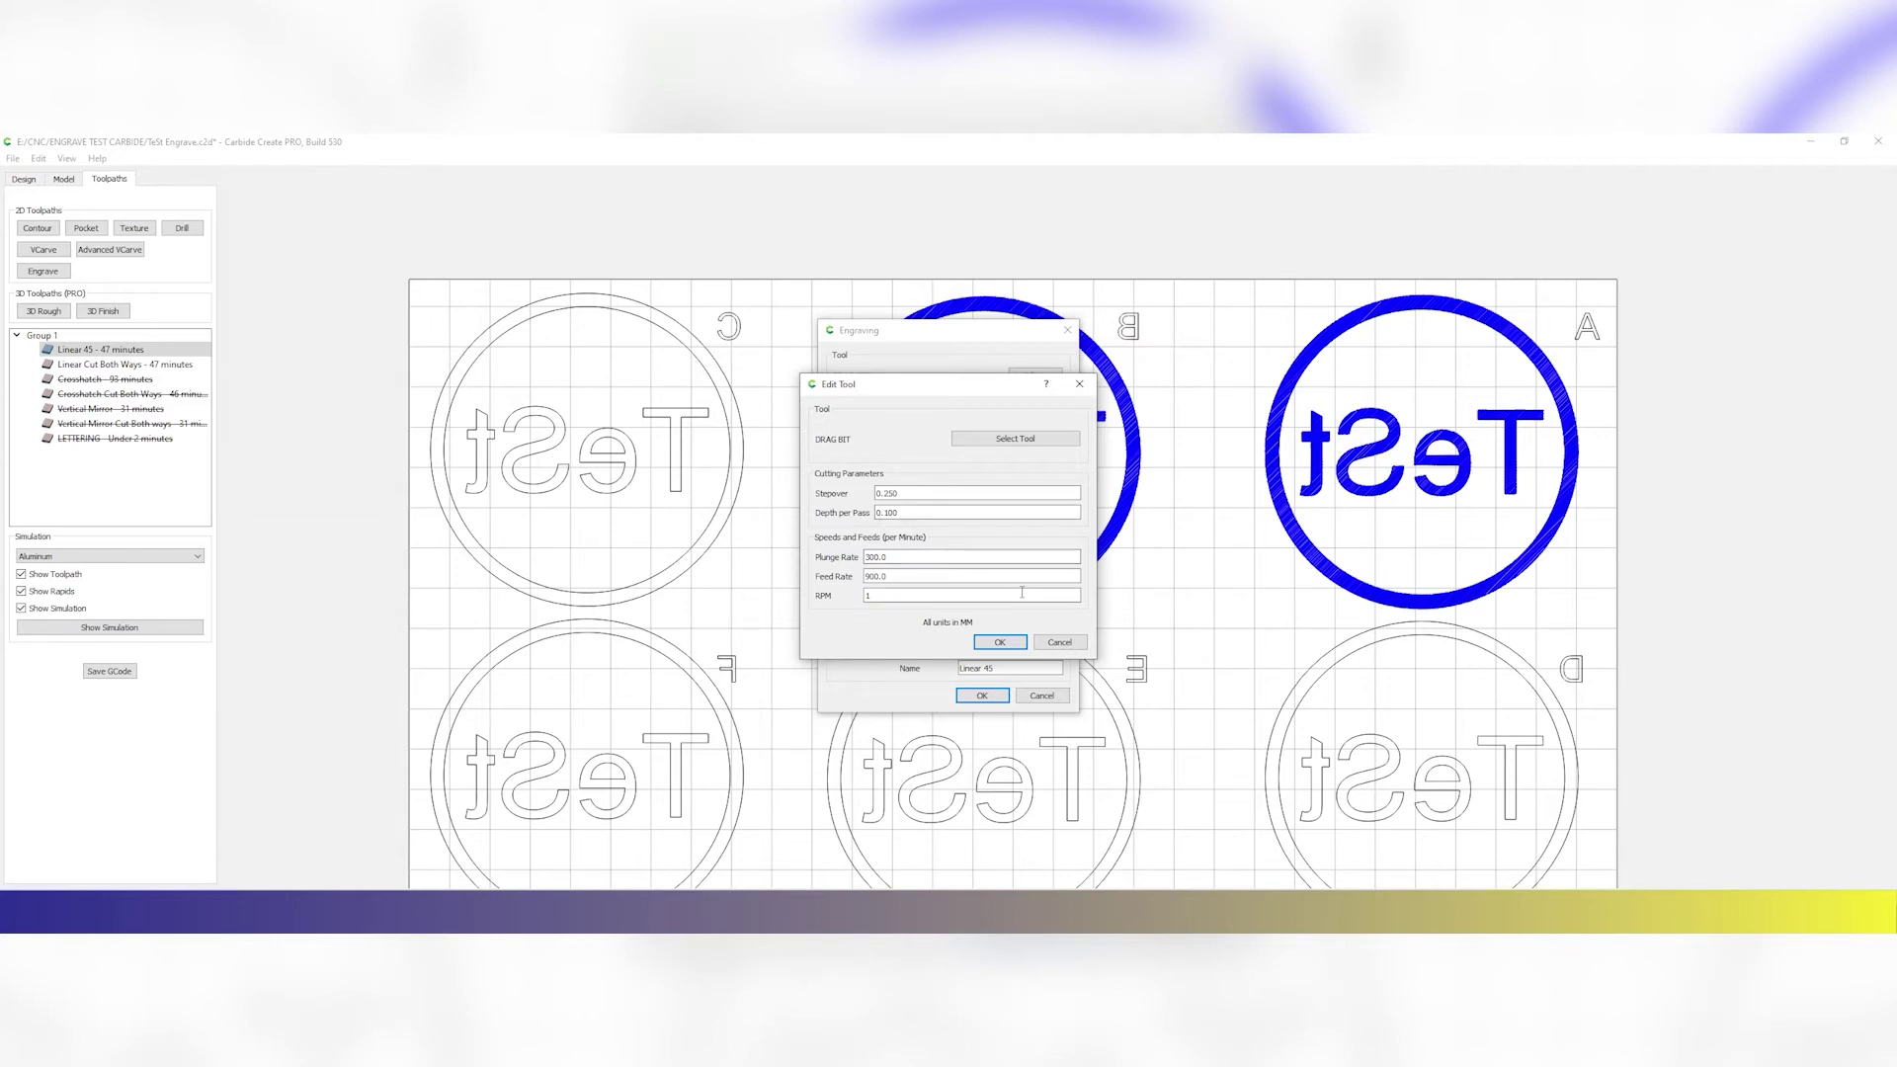
pyautogui.moveTo(892, 387); pyautogui.dragTo(1070, 362)
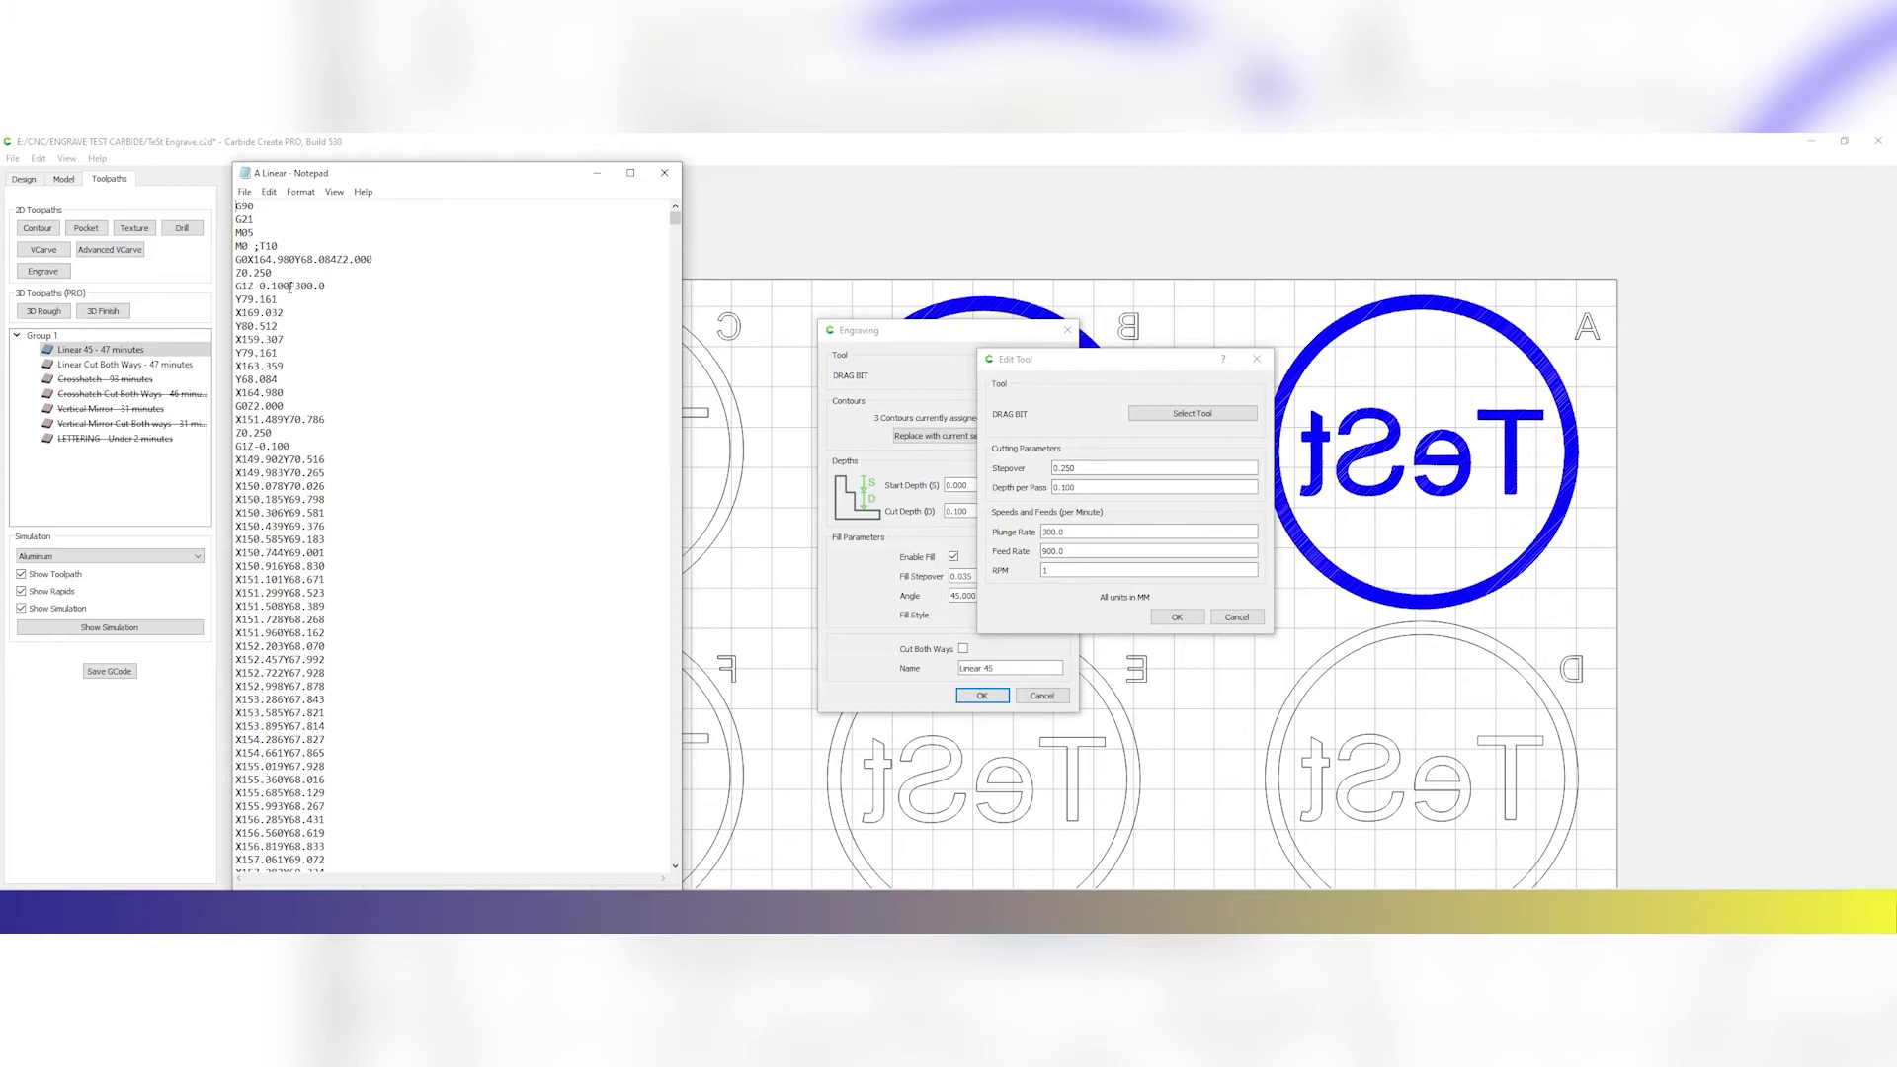
# Step: Compare the G-code's F300.0 plunge feed with the 300.0 plunge rate, then preview Linear Cut Both Ways
pyautogui.moveTo(290, 286); pyautogui.dragTo(328, 287)
pyautogui.tripleClick(1071, 531)
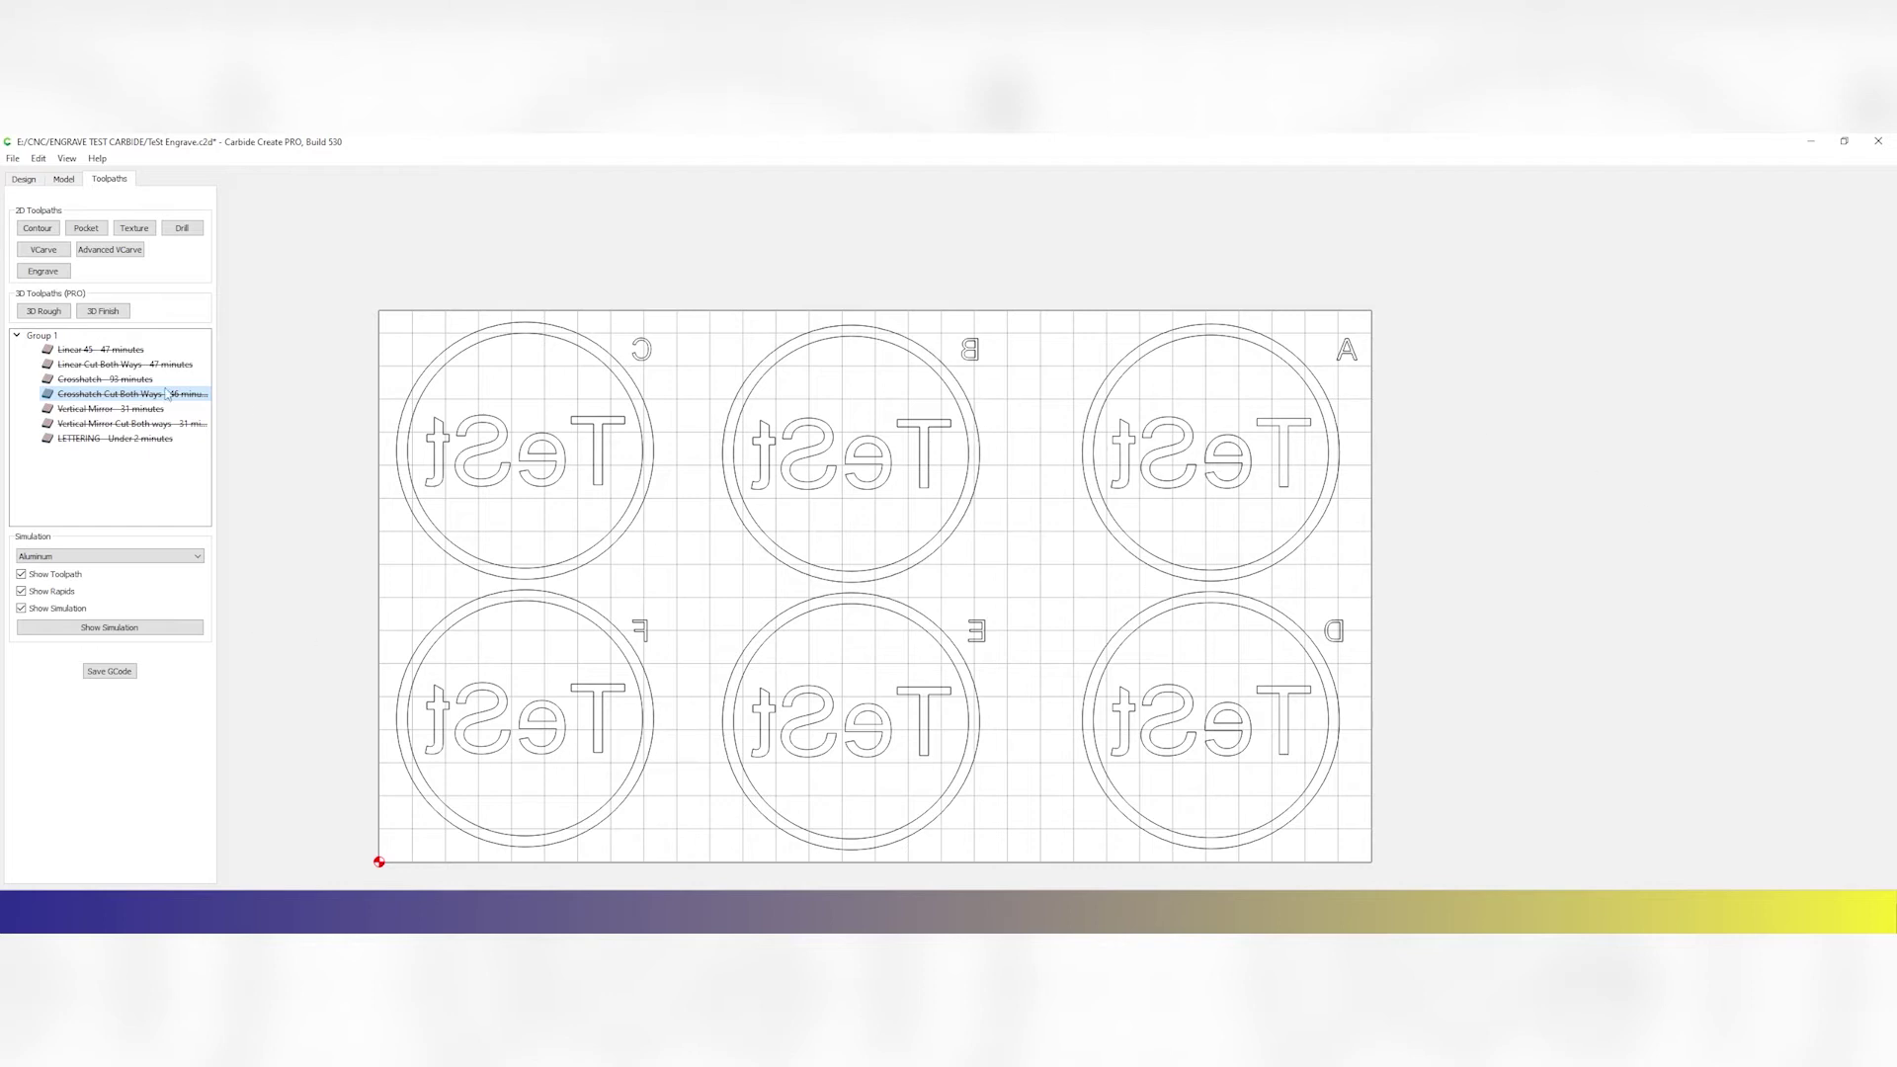
pyautogui.click(119, 364)
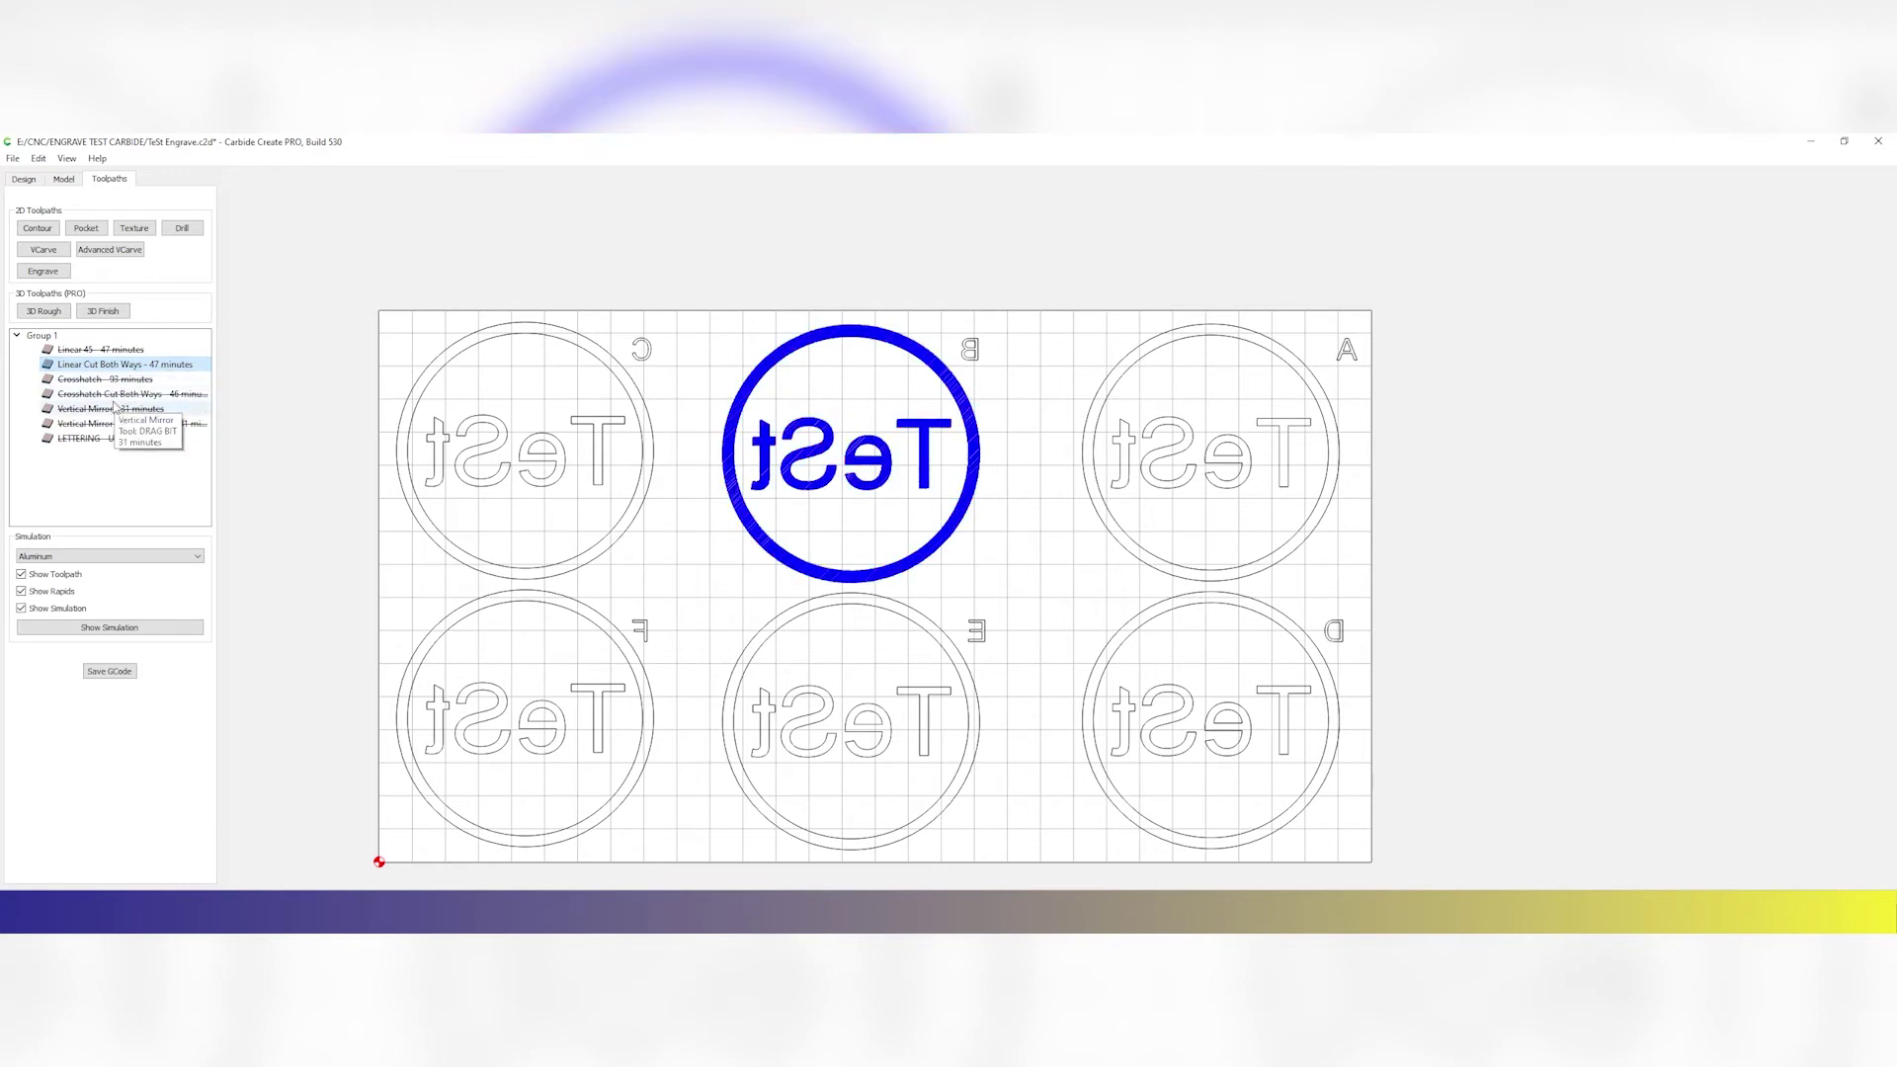
# Step: Preview Crosshatch Cut Both Ways on circle D, then open Linear Cut Both Ways' engraving settings
pyautogui.click(113, 394)
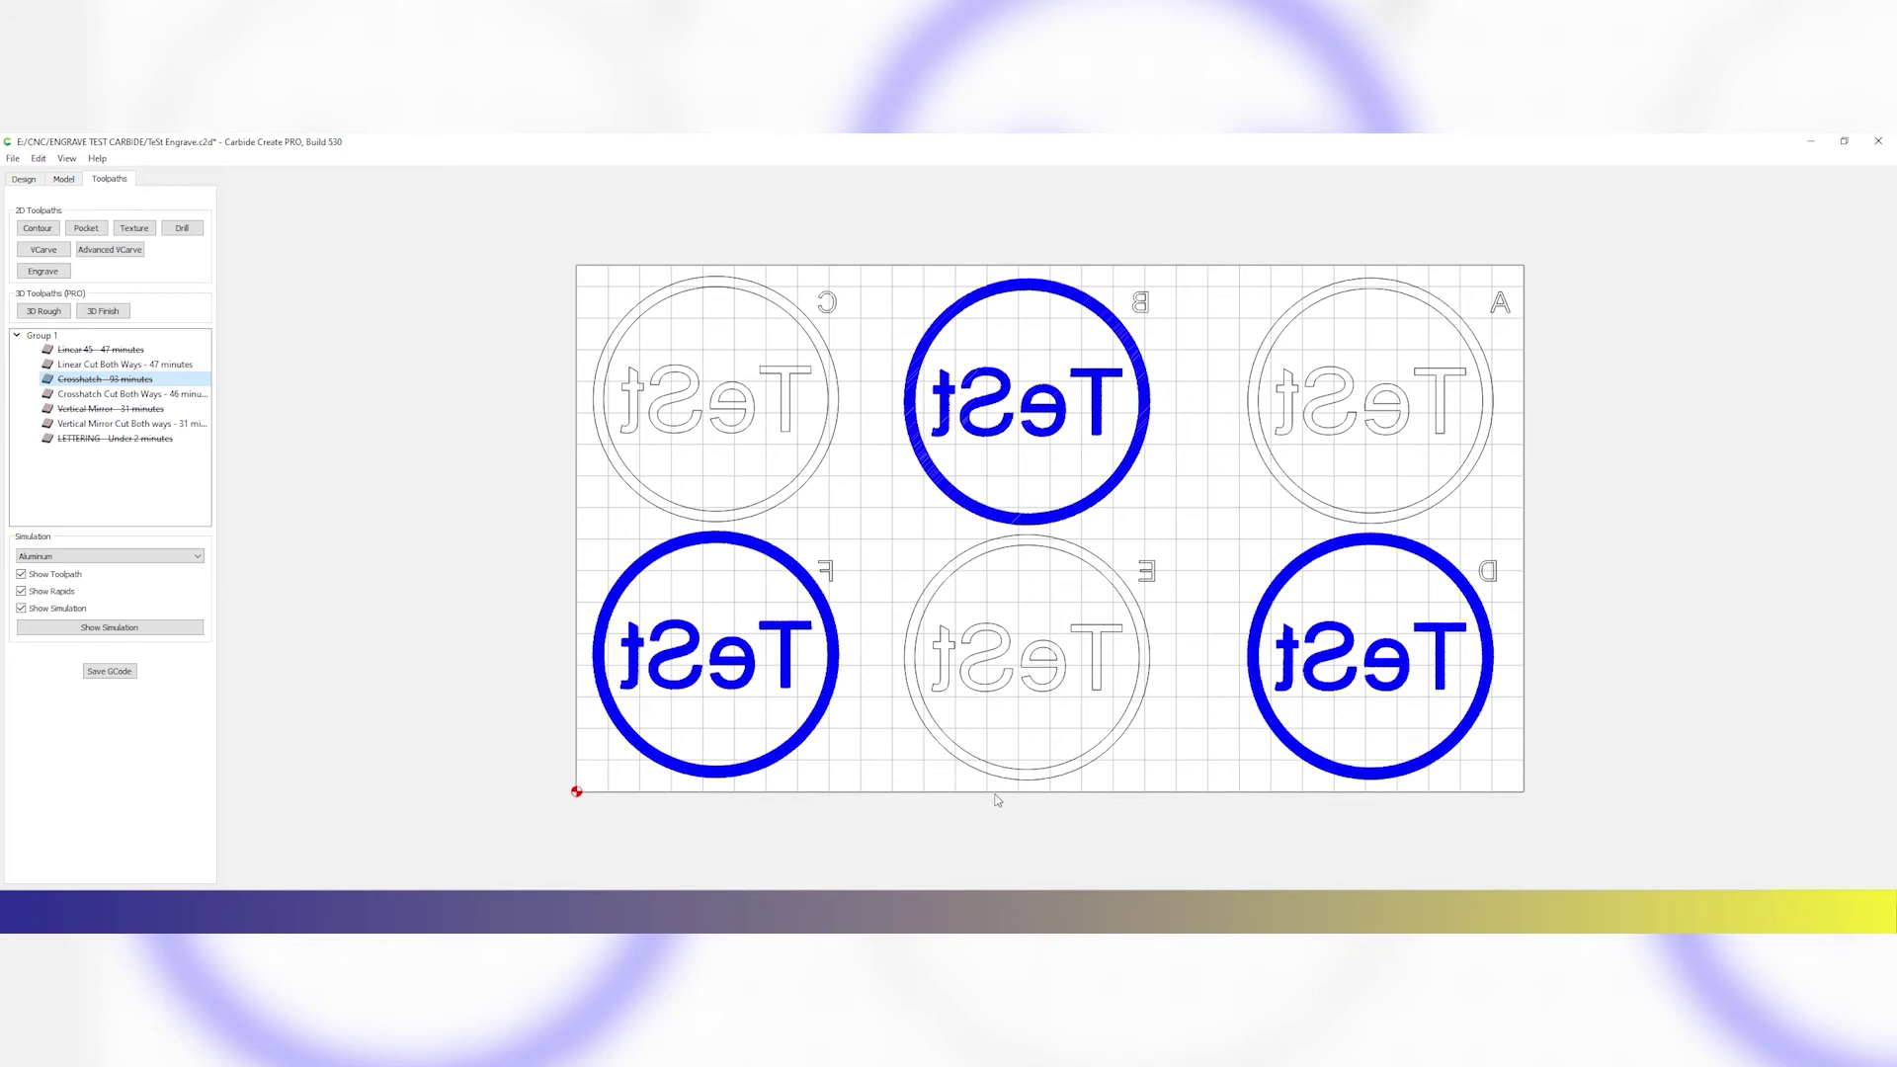
pyautogui.doubleClick(129, 366)
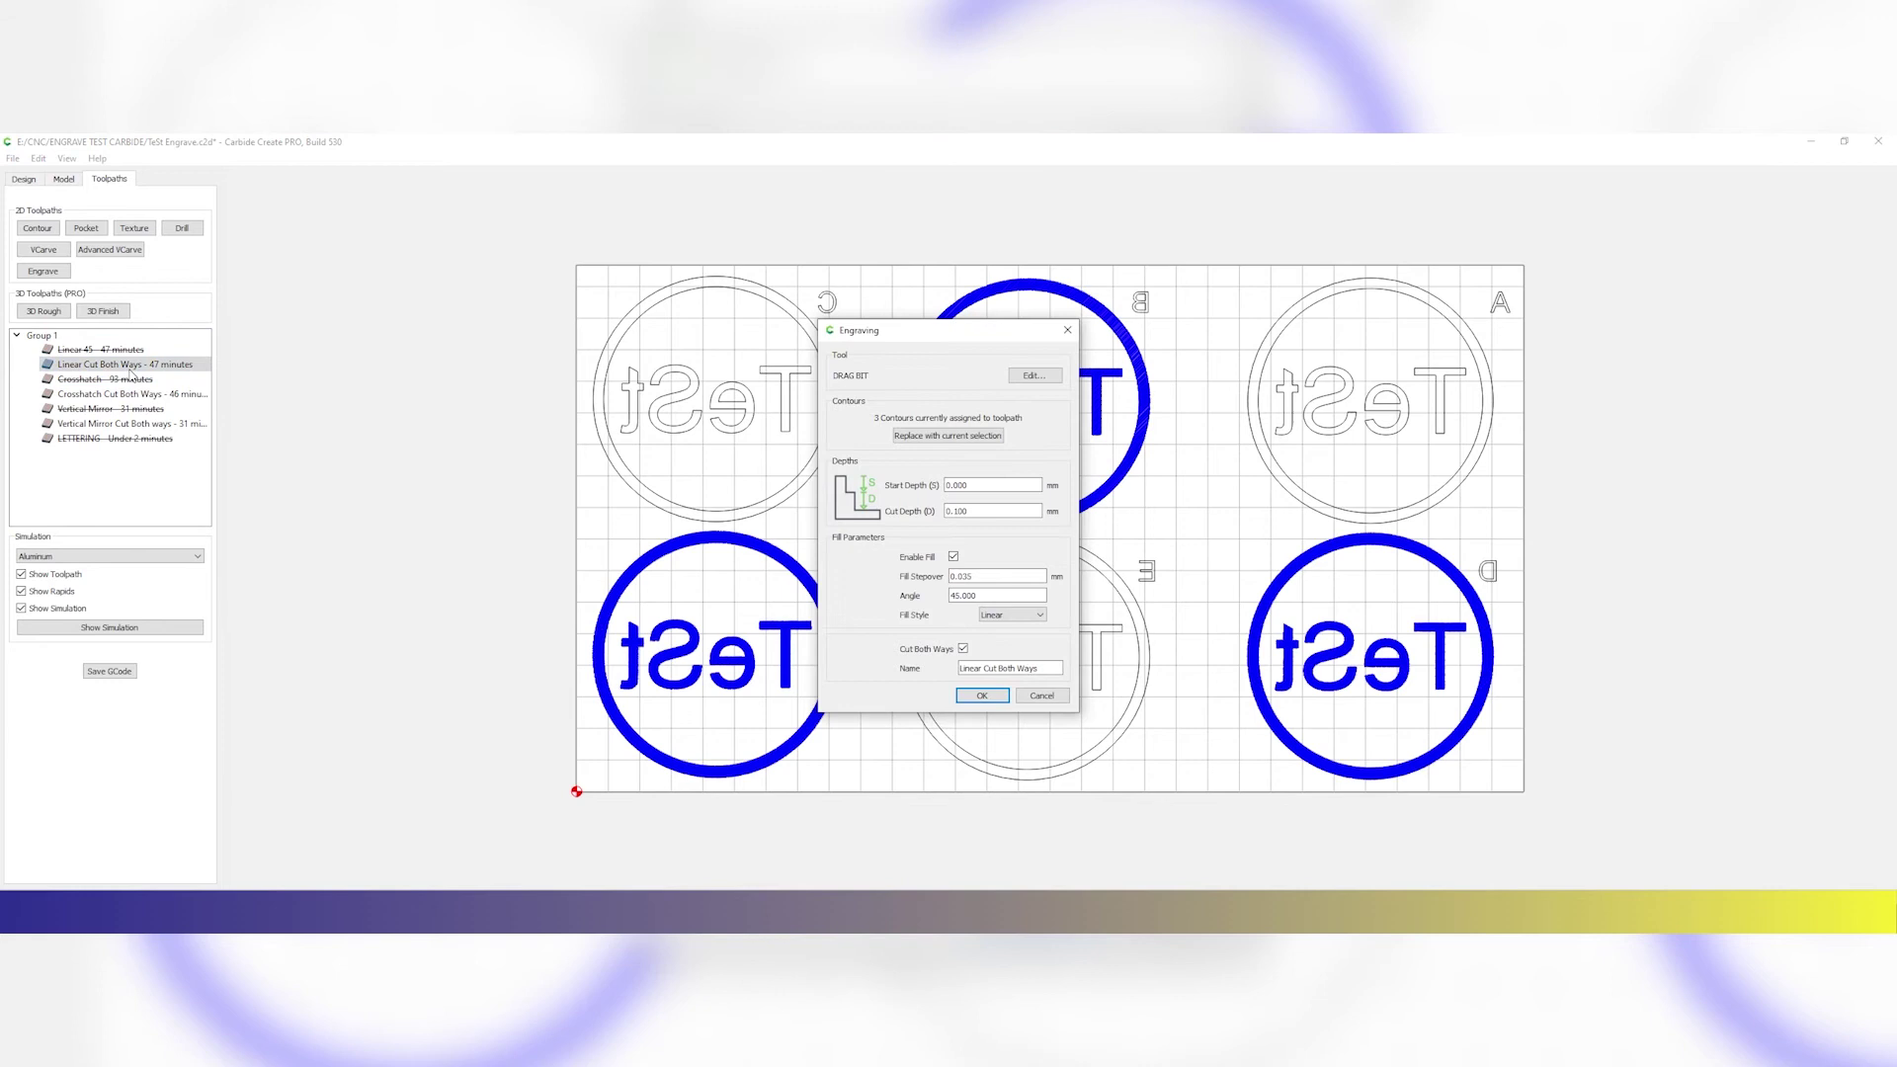
# Step: Select circle C with its lettering and start a new pocket toolpath
pyautogui.click(1068, 330)
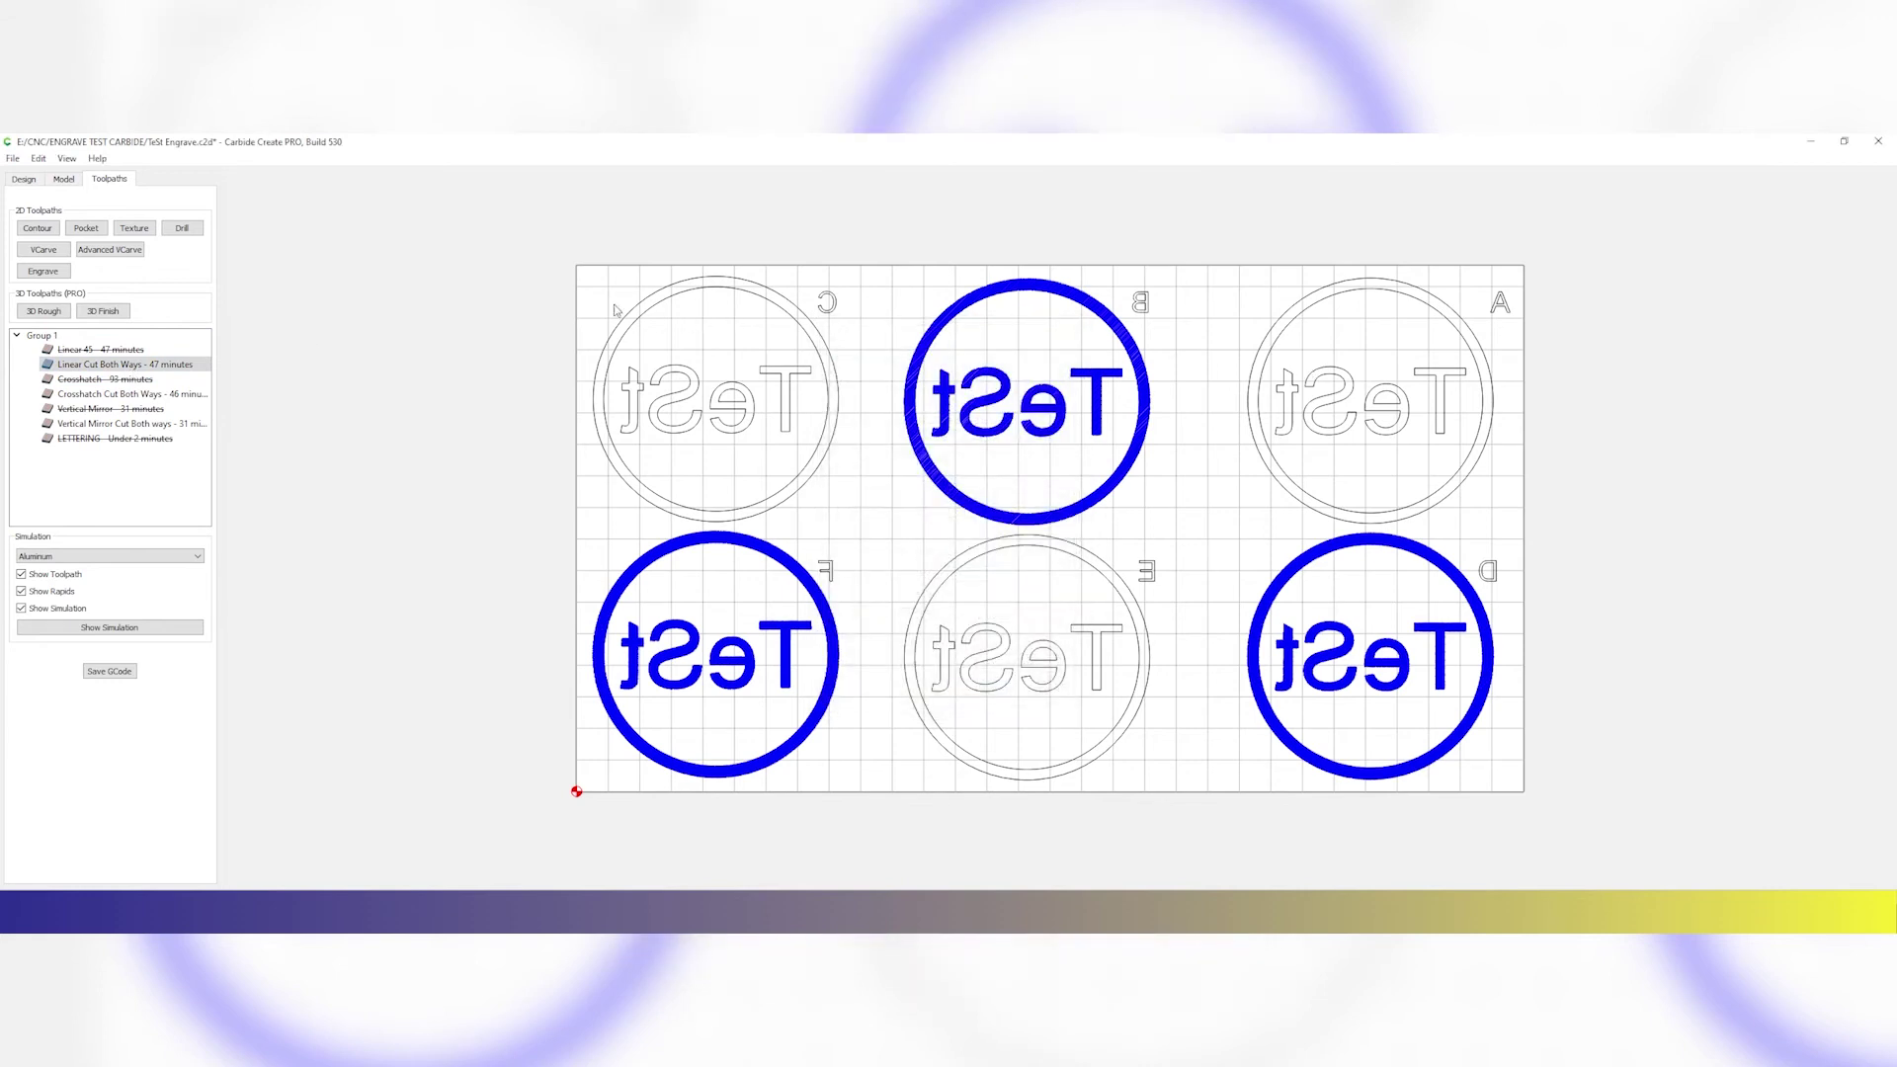
pyautogui.moveTo(571, 287); pyautogui.dragTo(832, 530)
pyautogui.click(92, 229)
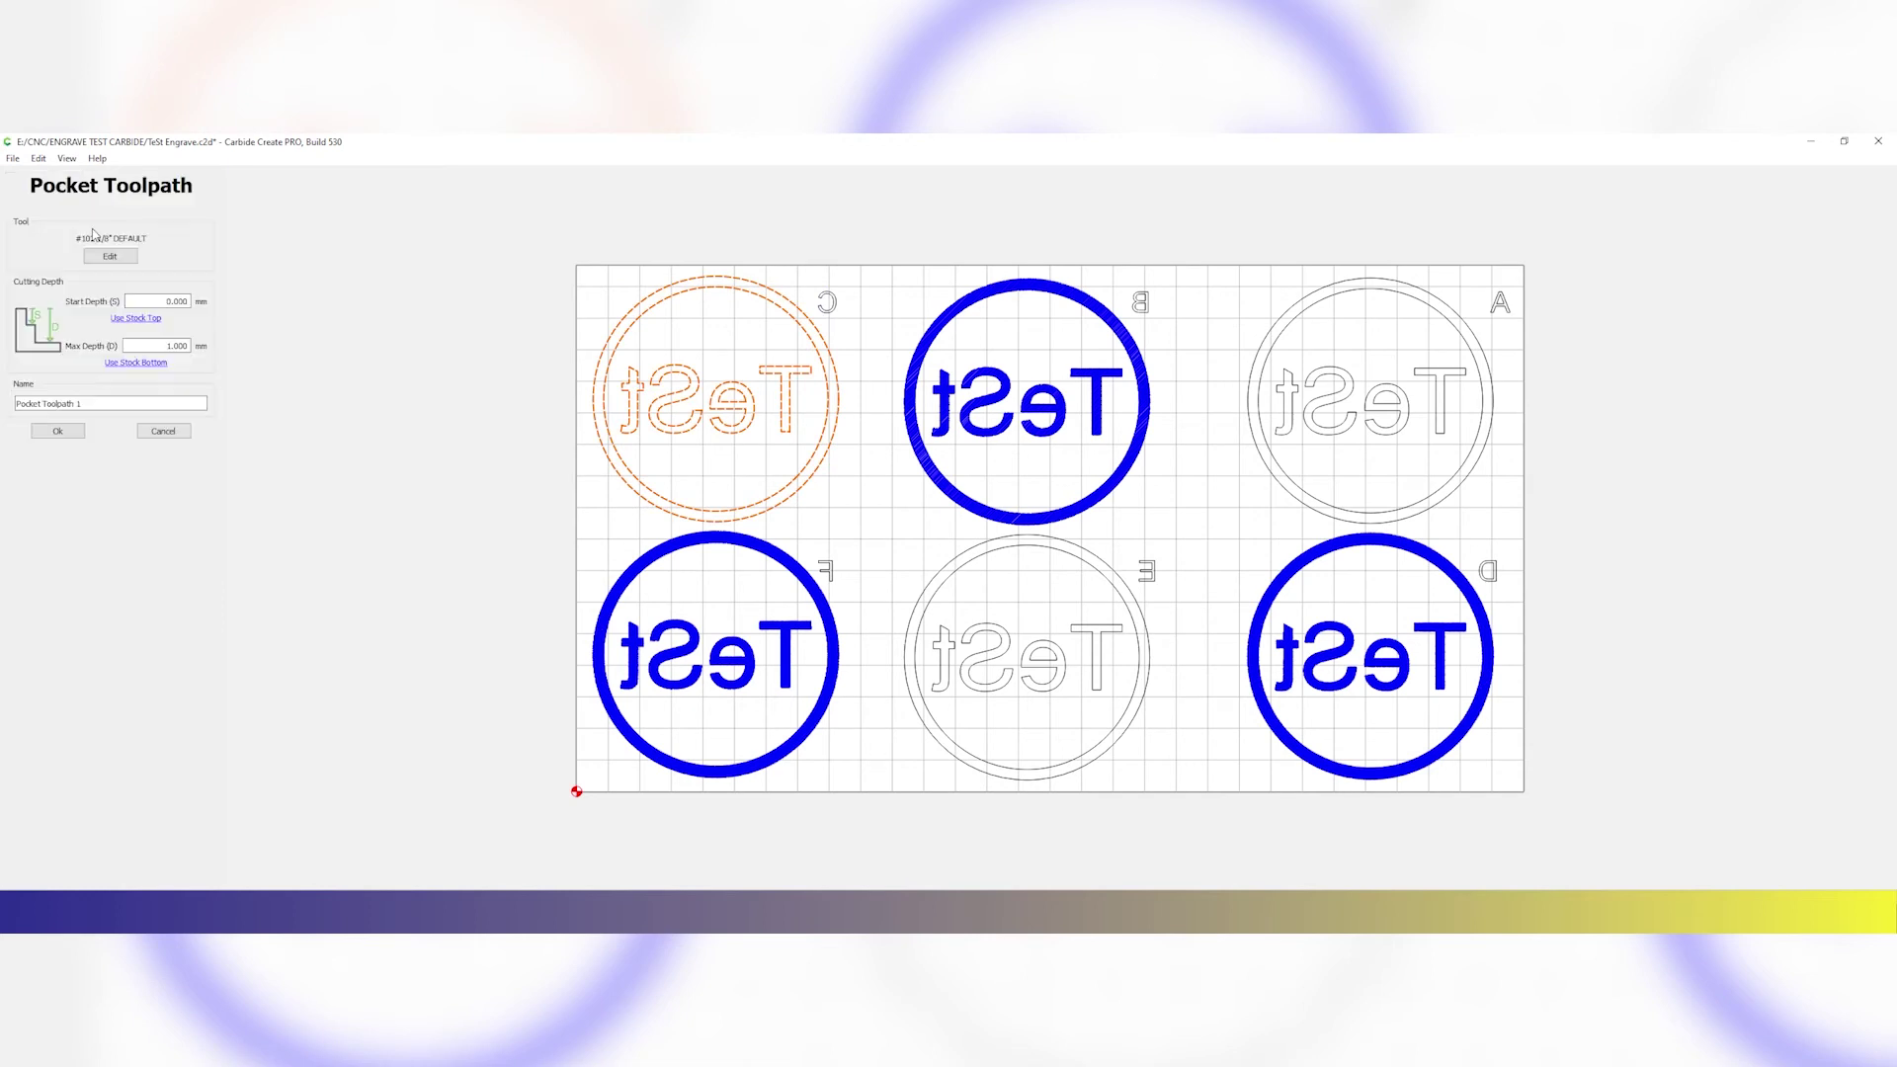
# Step: Choose the DRAG BIT from Engravers in the longmill wood-Nomad-Hardwood library as the pocket tool
pyautogui.click(110, 256)
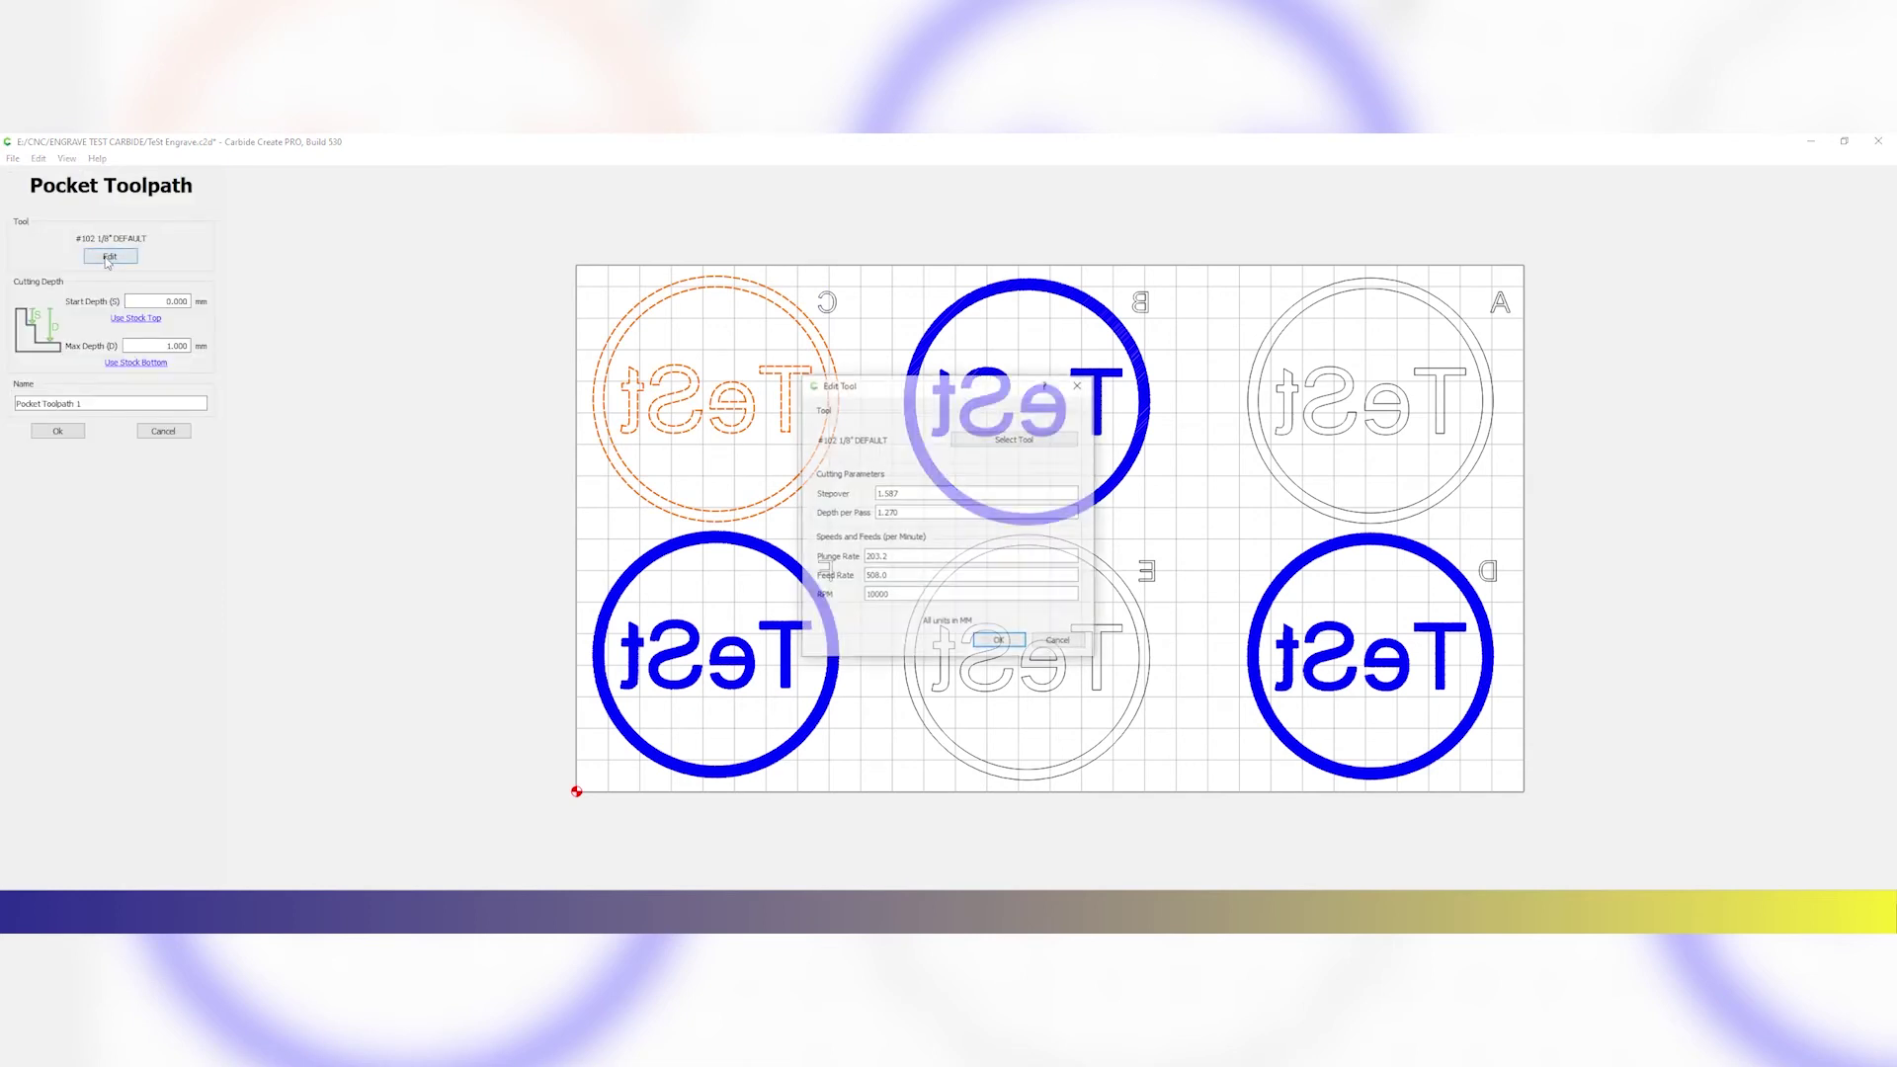
pyautogui.click(1016, 438)
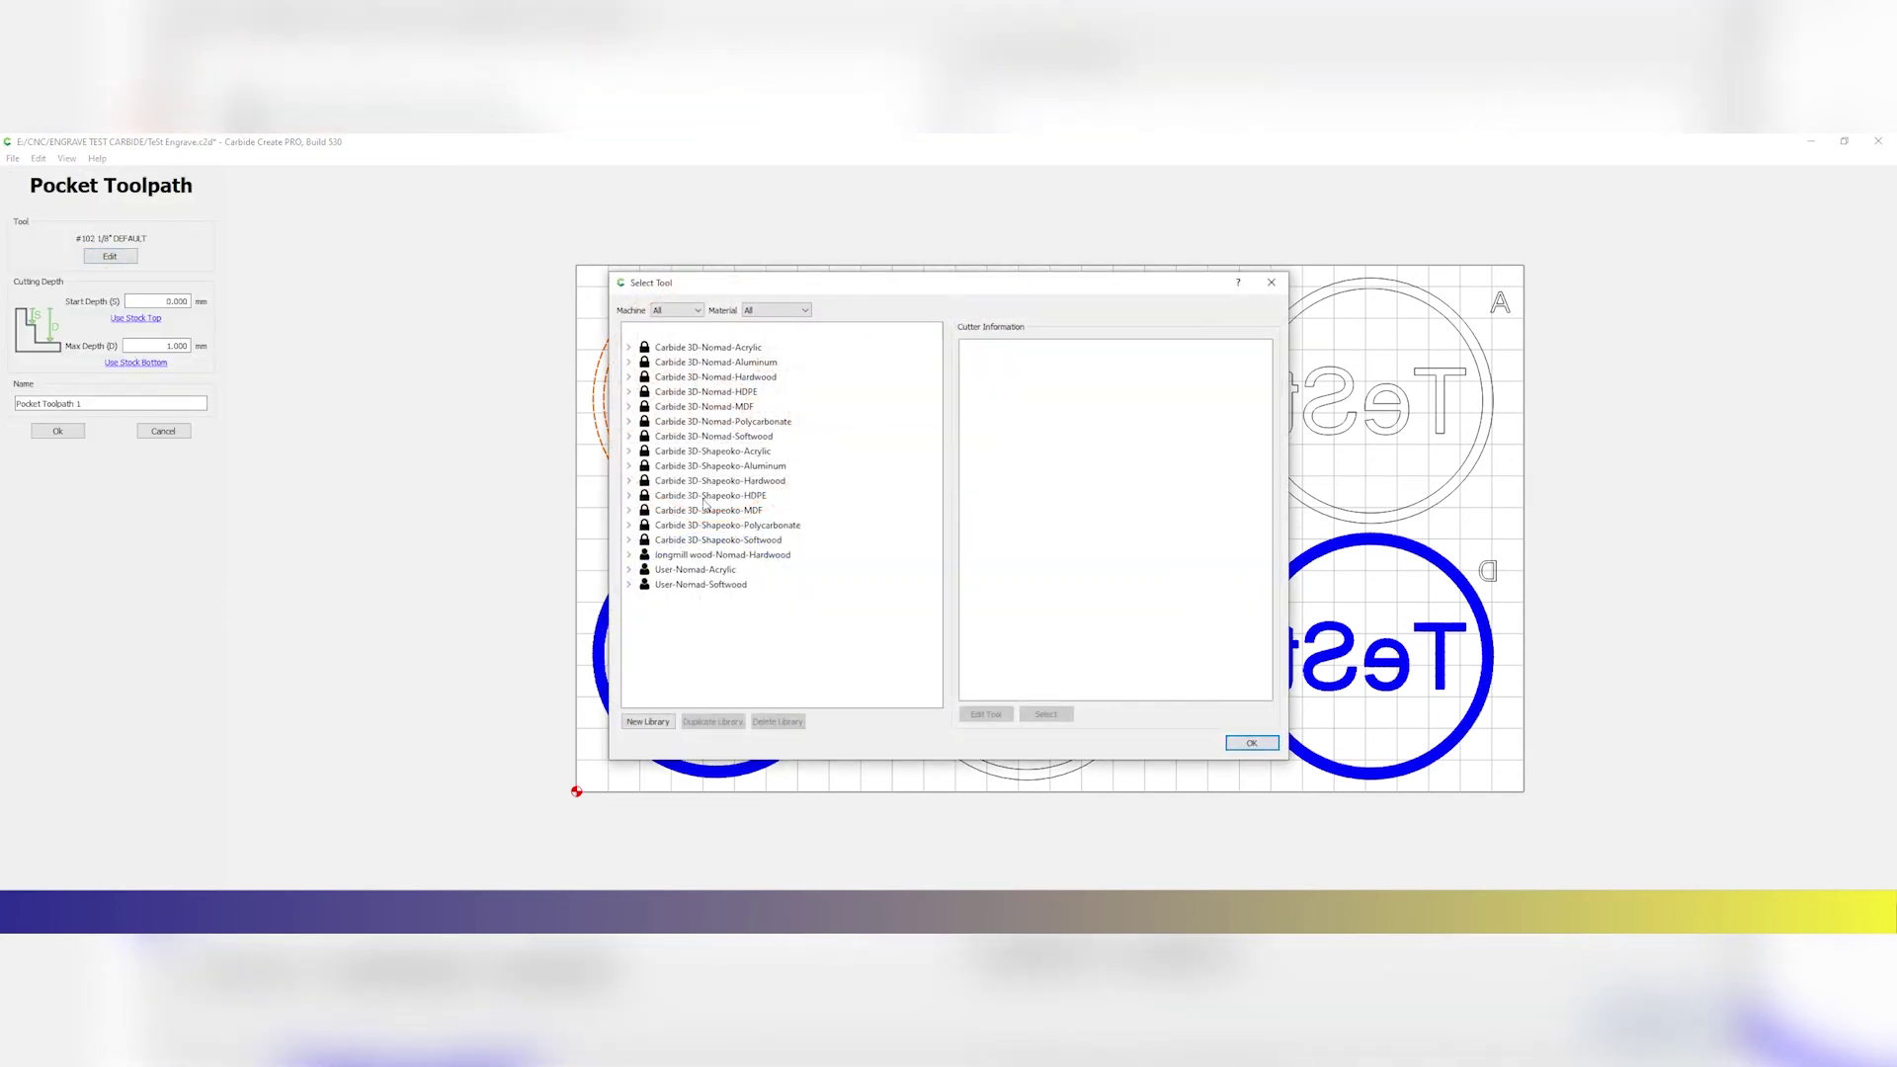
pyautogui.doubleClick(662, 555)
pyautogui.click(643, 594)
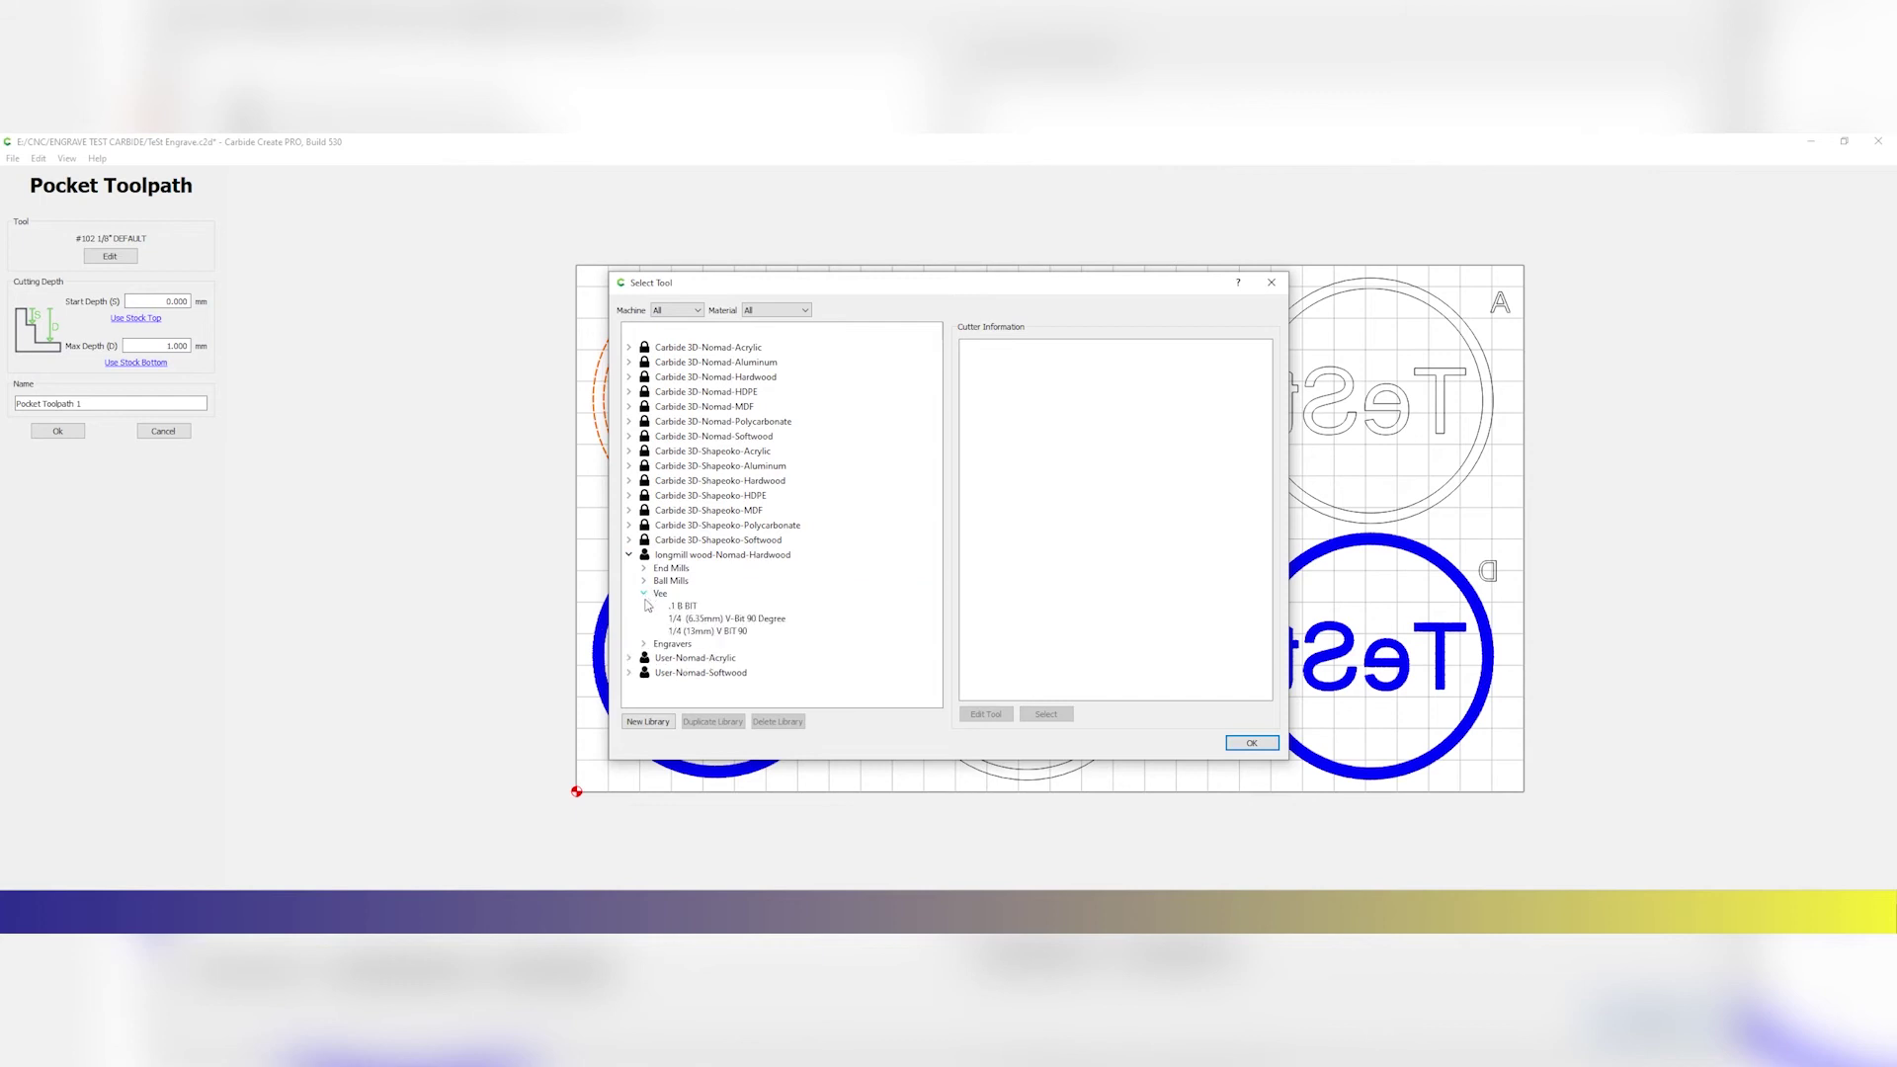
pyautogui.click(643, 644)
pyautogui.click(691, 657)
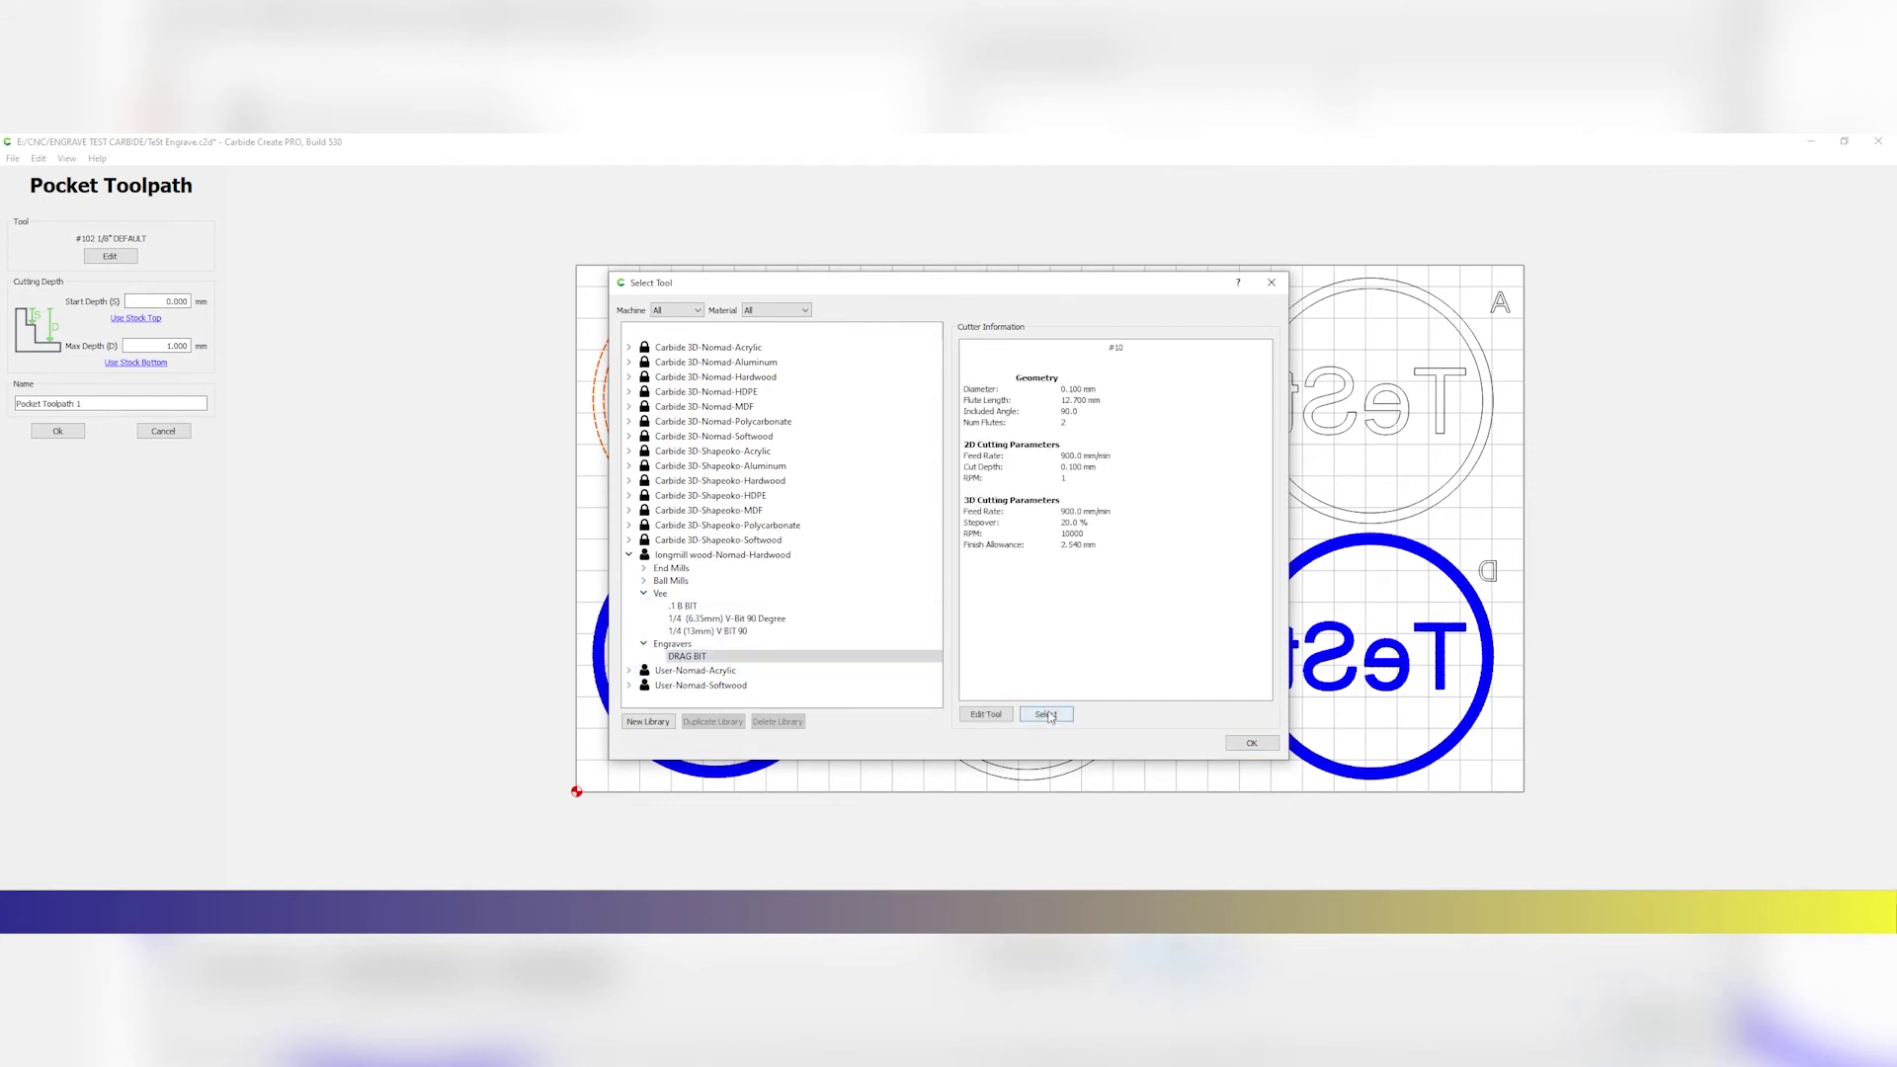
pyautogui.click(1045, 713)
# Step: Adjust the stepover and create the drag-bit Pocket Toolpath 1
pyautogui.moveTo(897, 493); pyautogui.dragTo(884, 499)
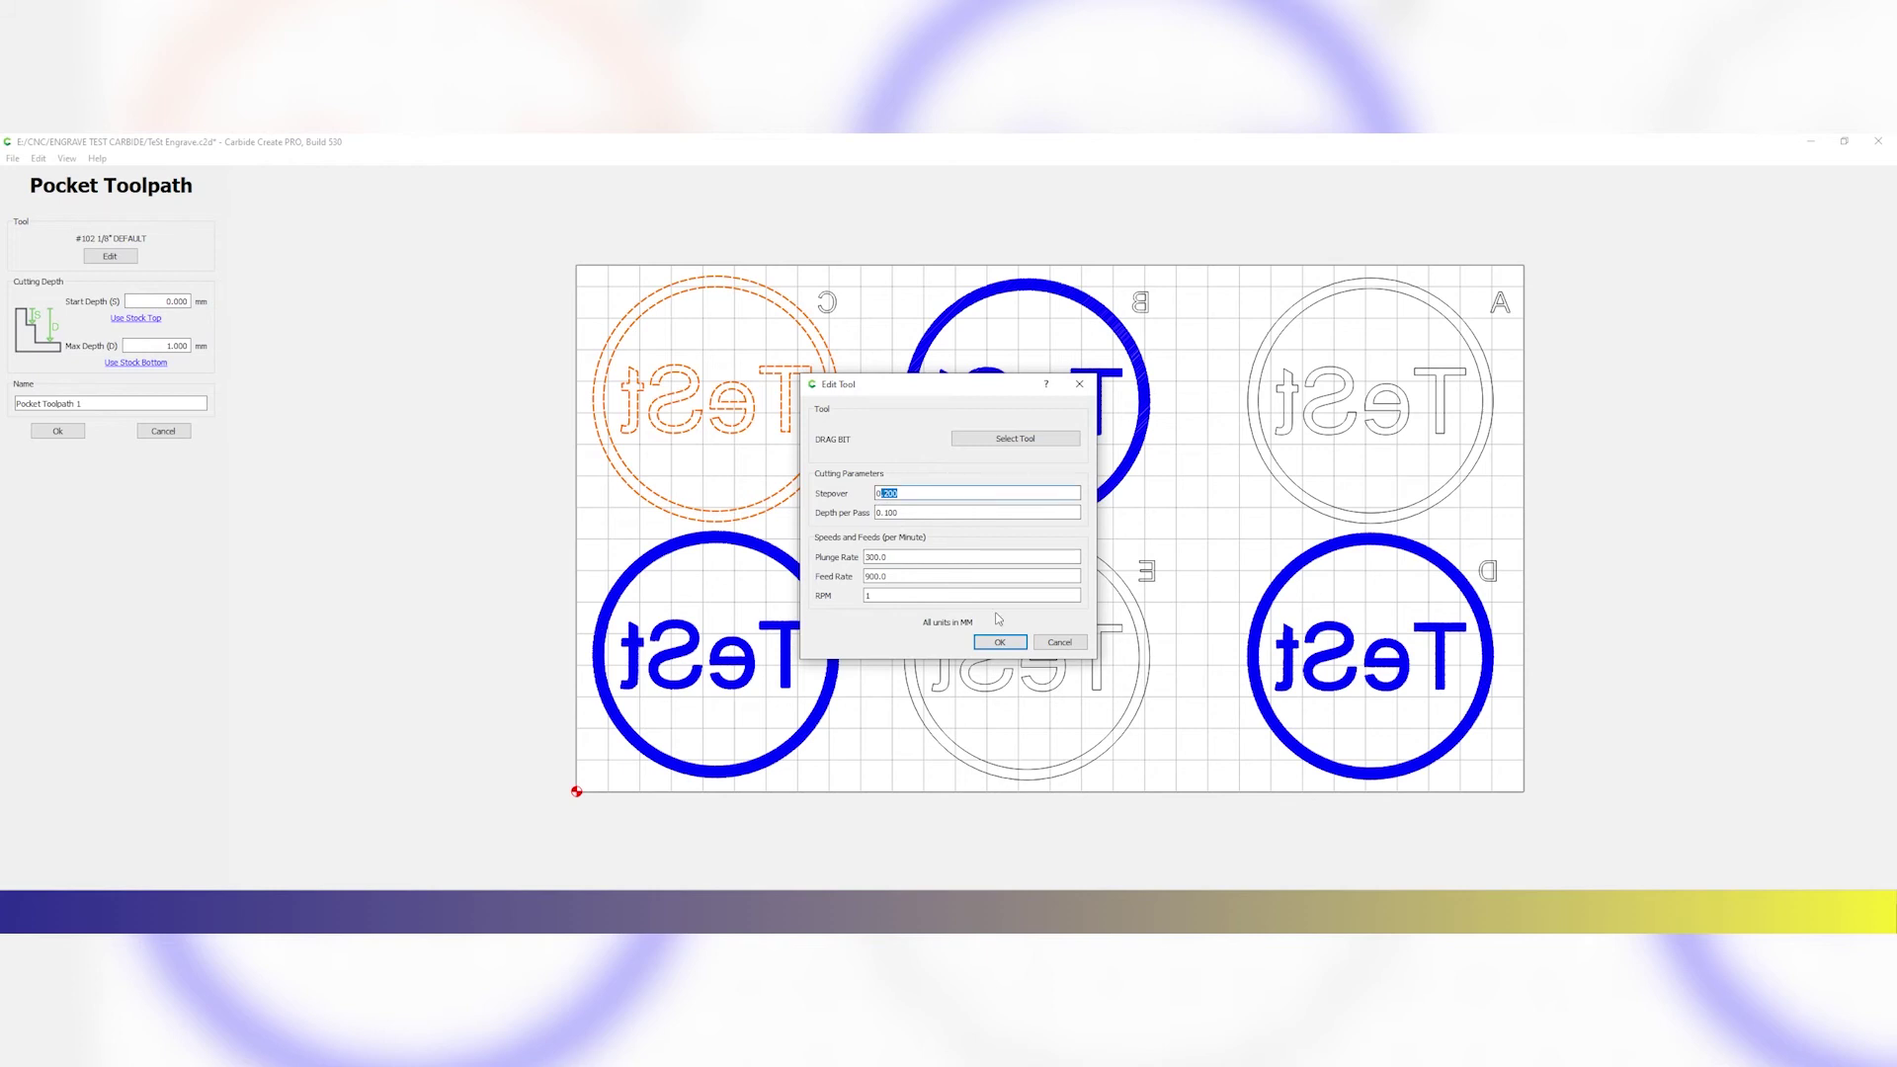
pyautogui.write('0035')
pyautogui.click(1000, 643)
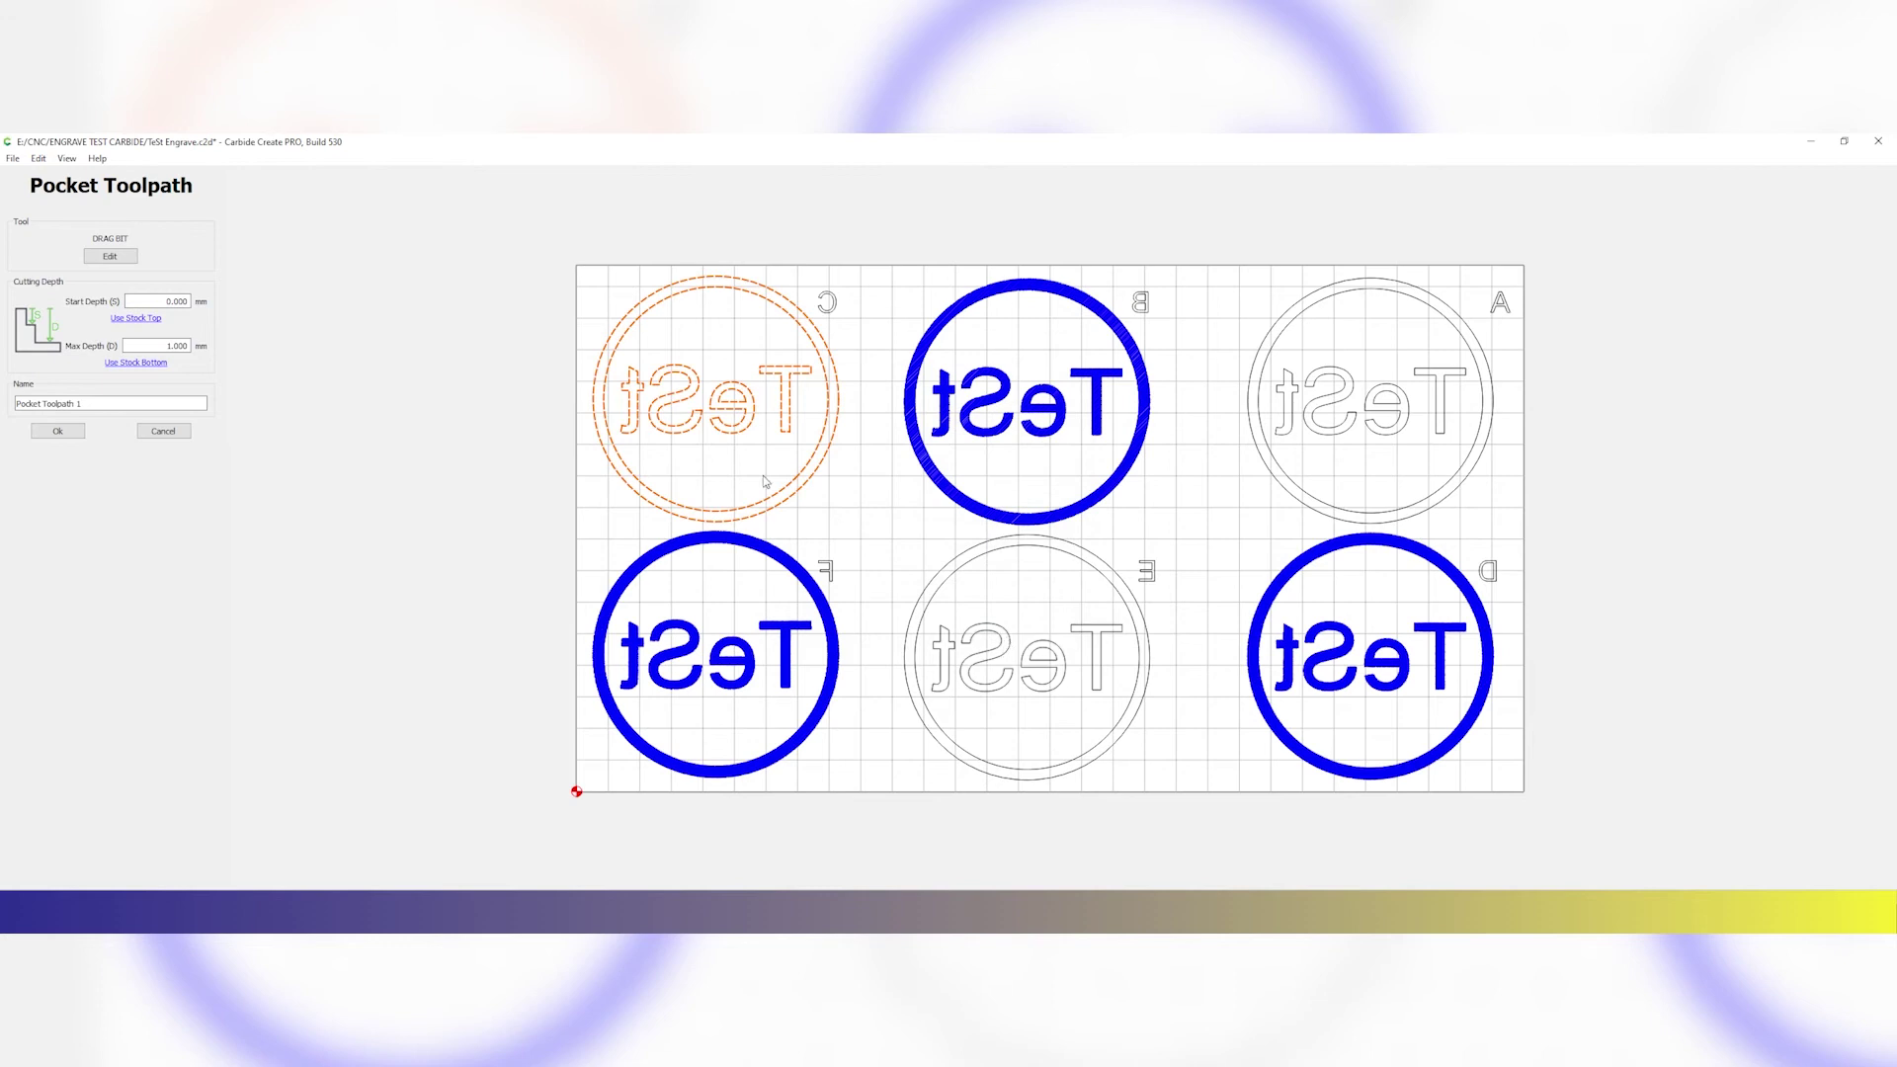
pyautogui.click(79, 431)
pyautogui.scroll(5, 762, 456)
pyautogui.doubleClick(98, 452)
# Step: Change Pocket Toolpath 1's stepover from 35.000 to .035 for a denser, 15-minute pocket
pyautogui.click(79, 431)
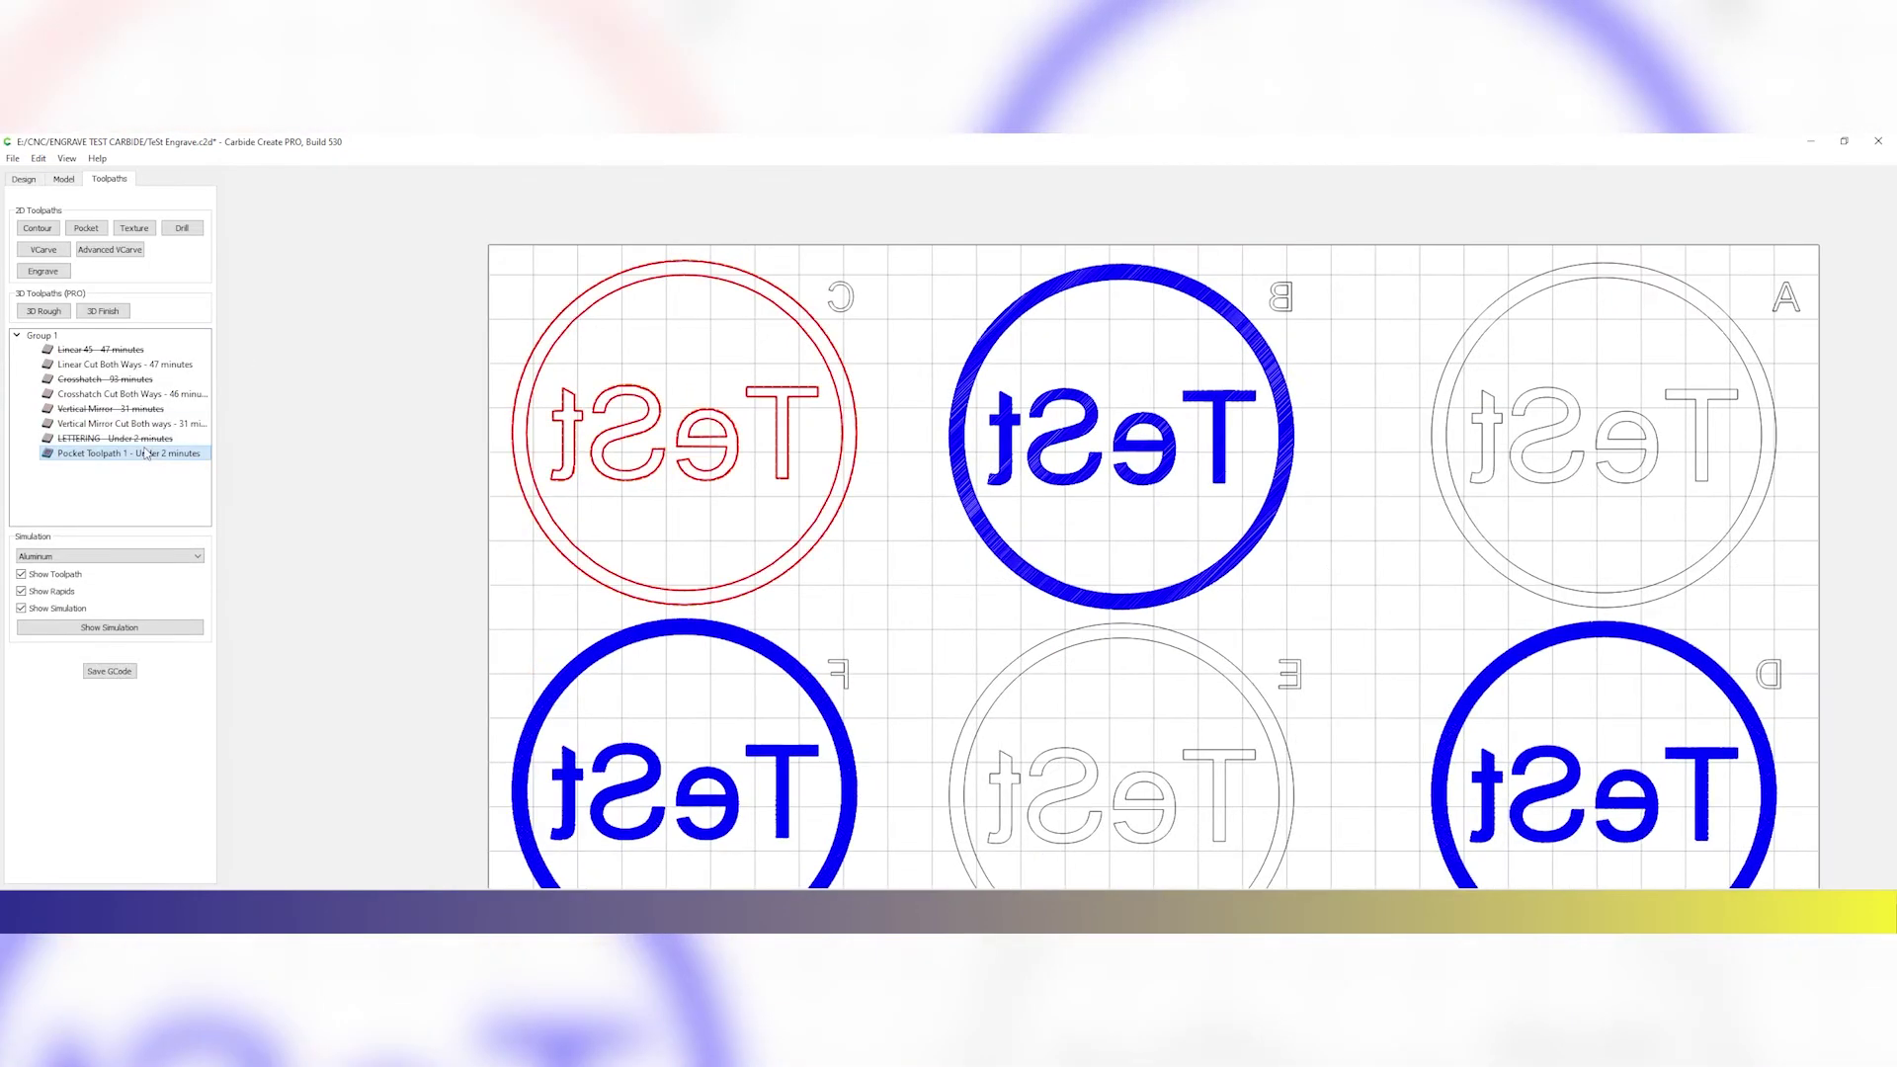
pyautogui.doubleClick(130, 455)
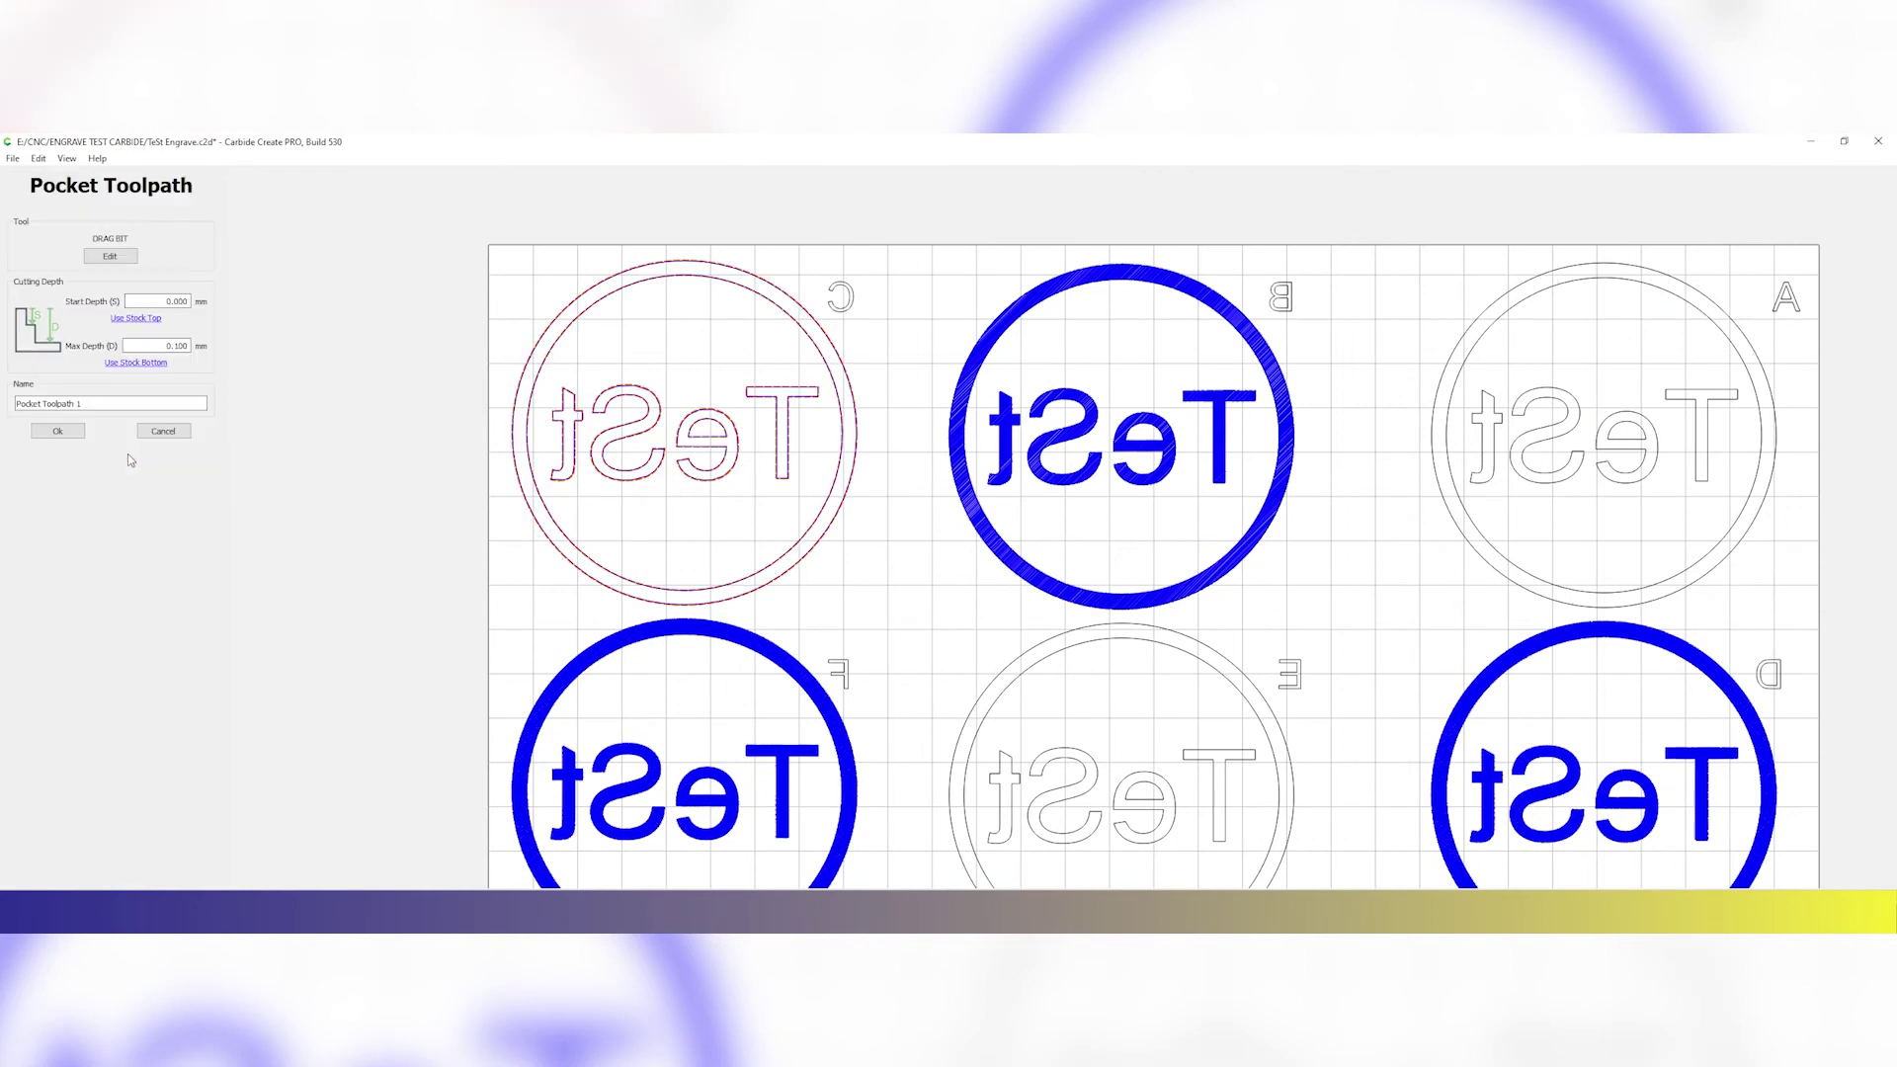
pyautogui.click(107, 257)
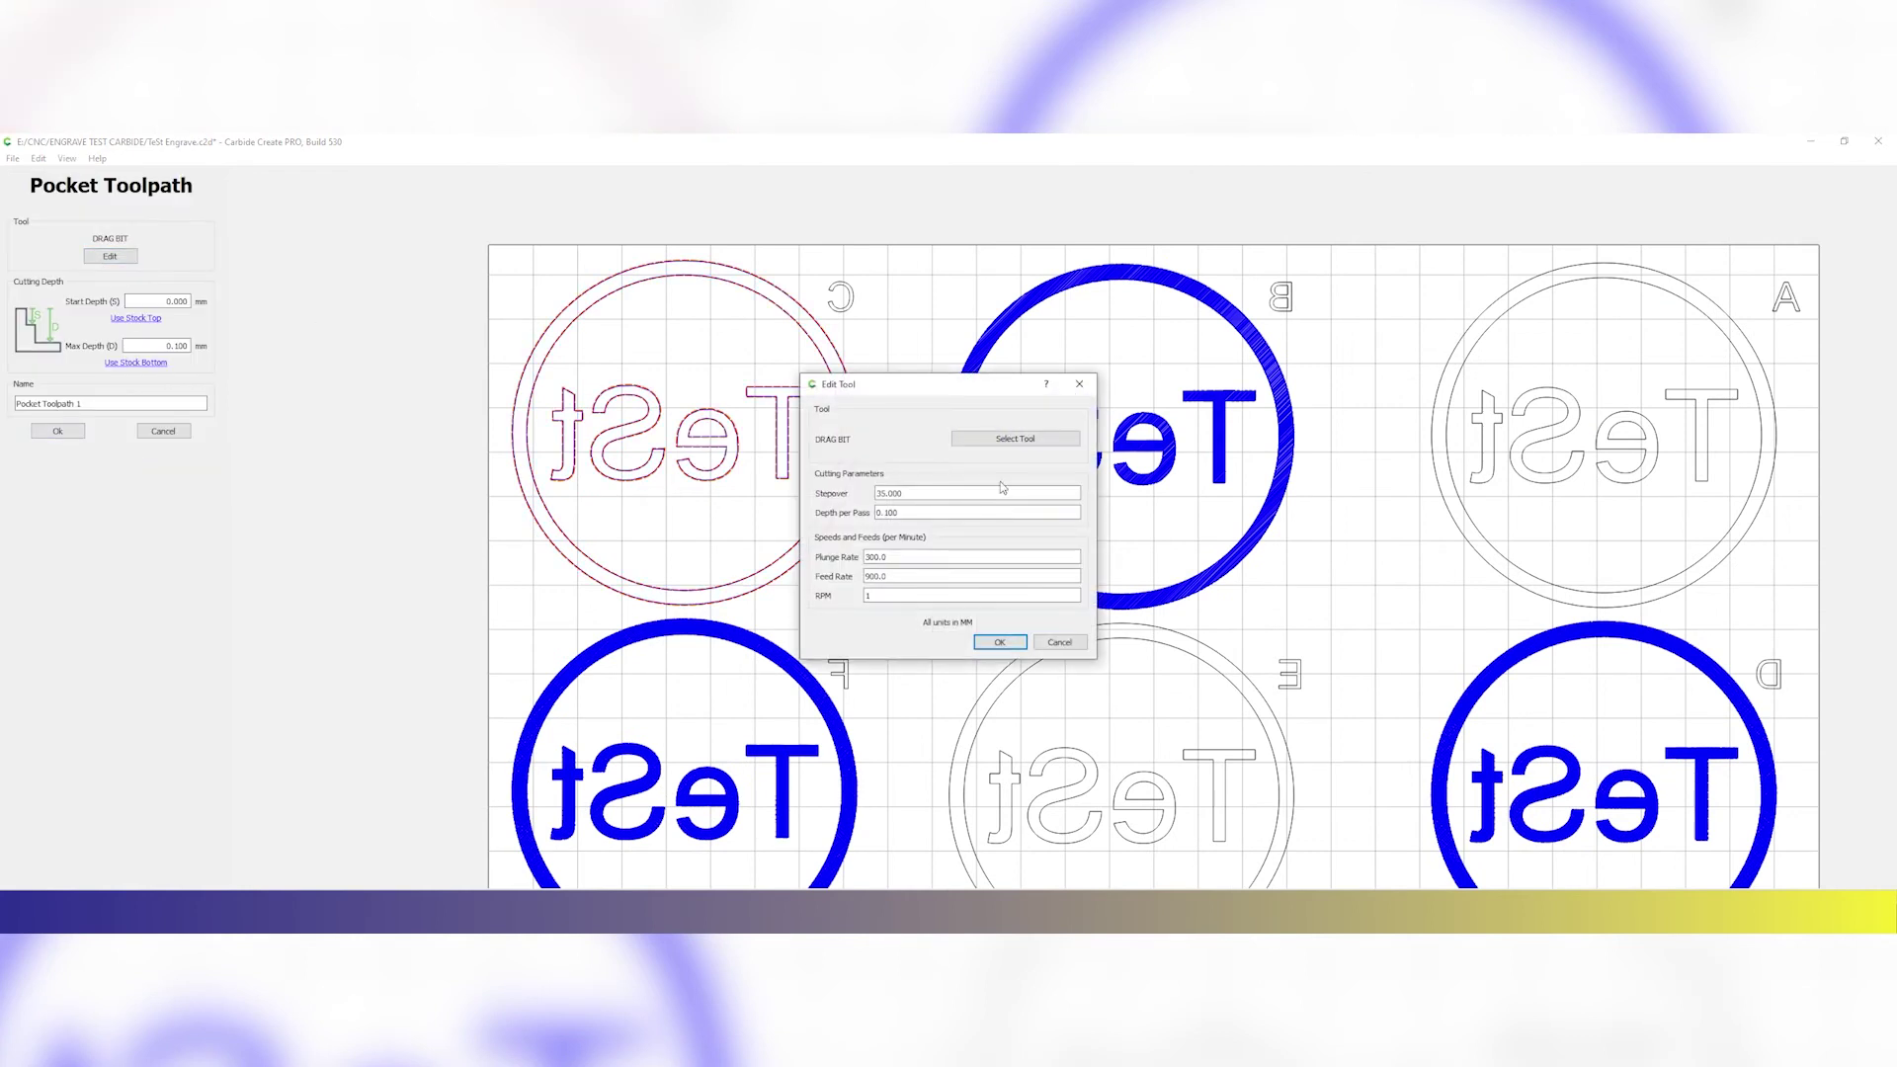
pyautogui.moveTo(918, 491); pyautogui.dragTo(873, 493)
pyautogui.write('.035')
pyautogui.click(998, 643)
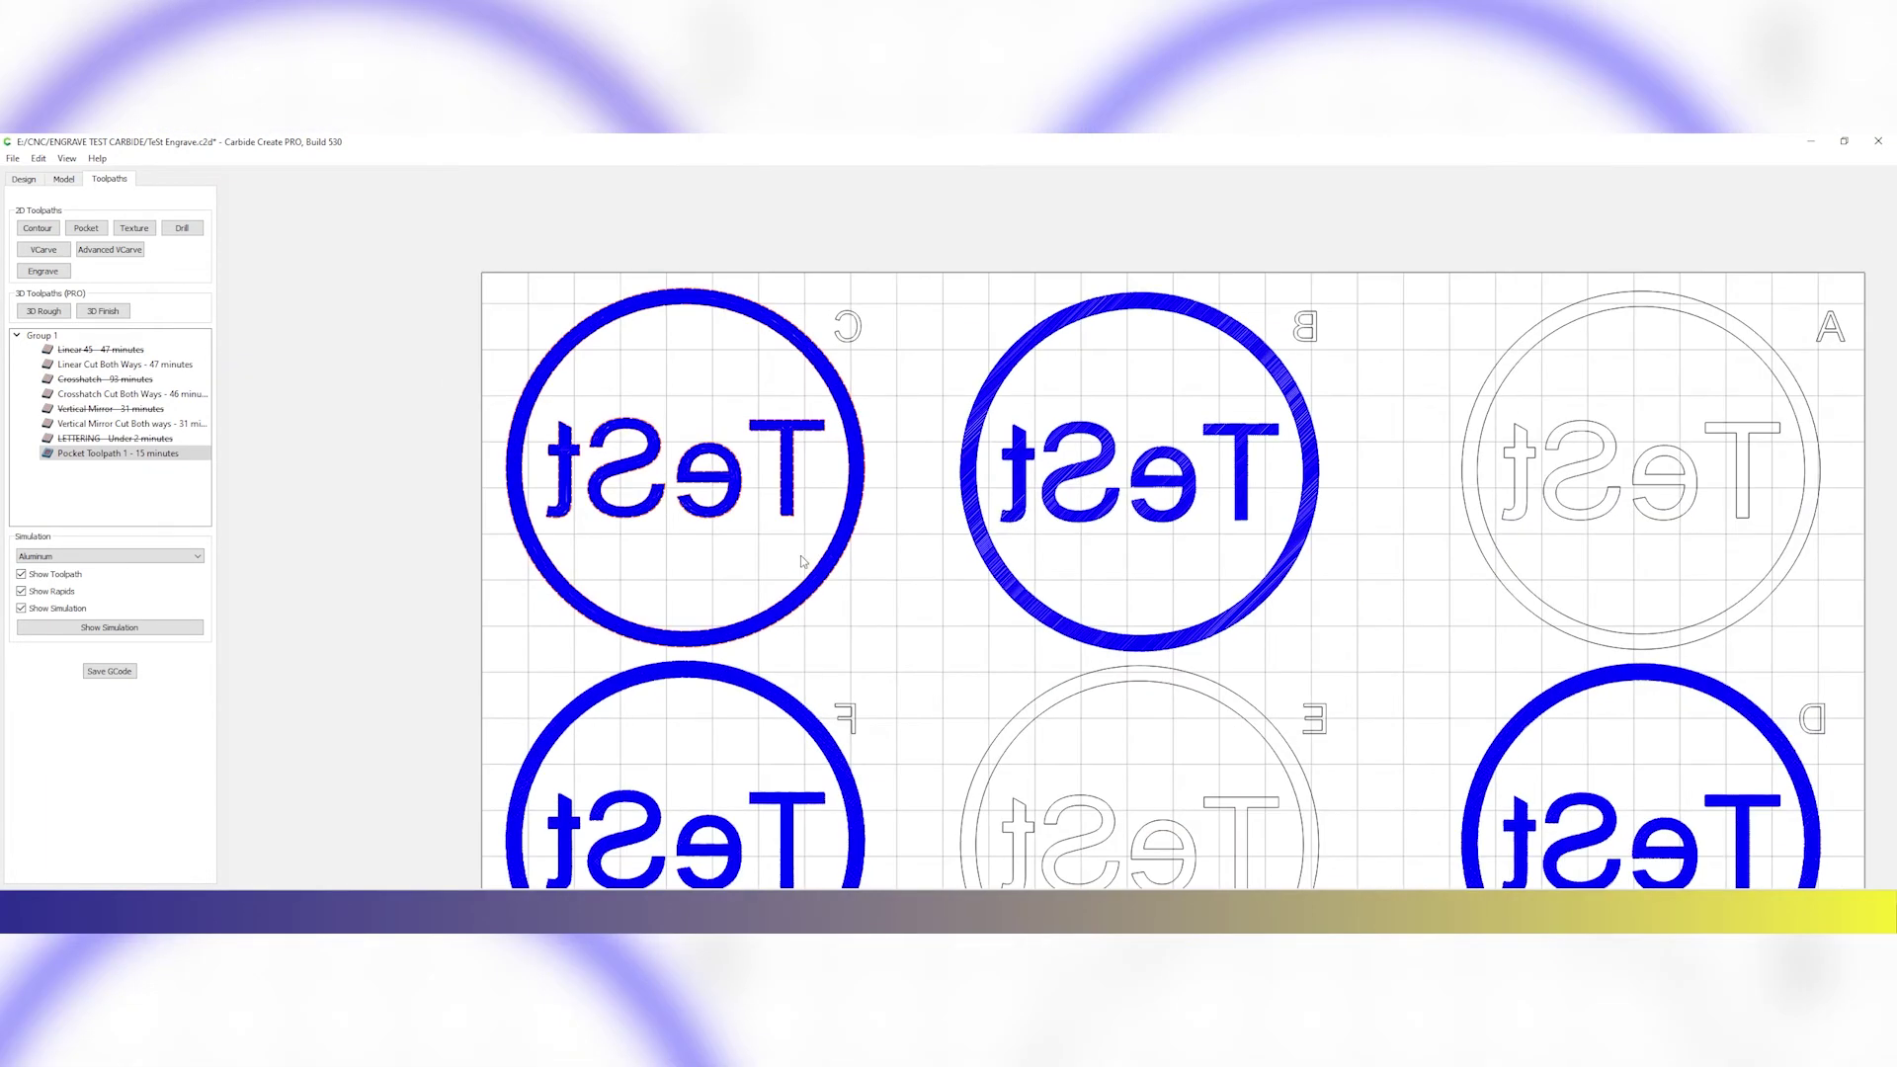
pyautogui.scroll(6, 801, 555)
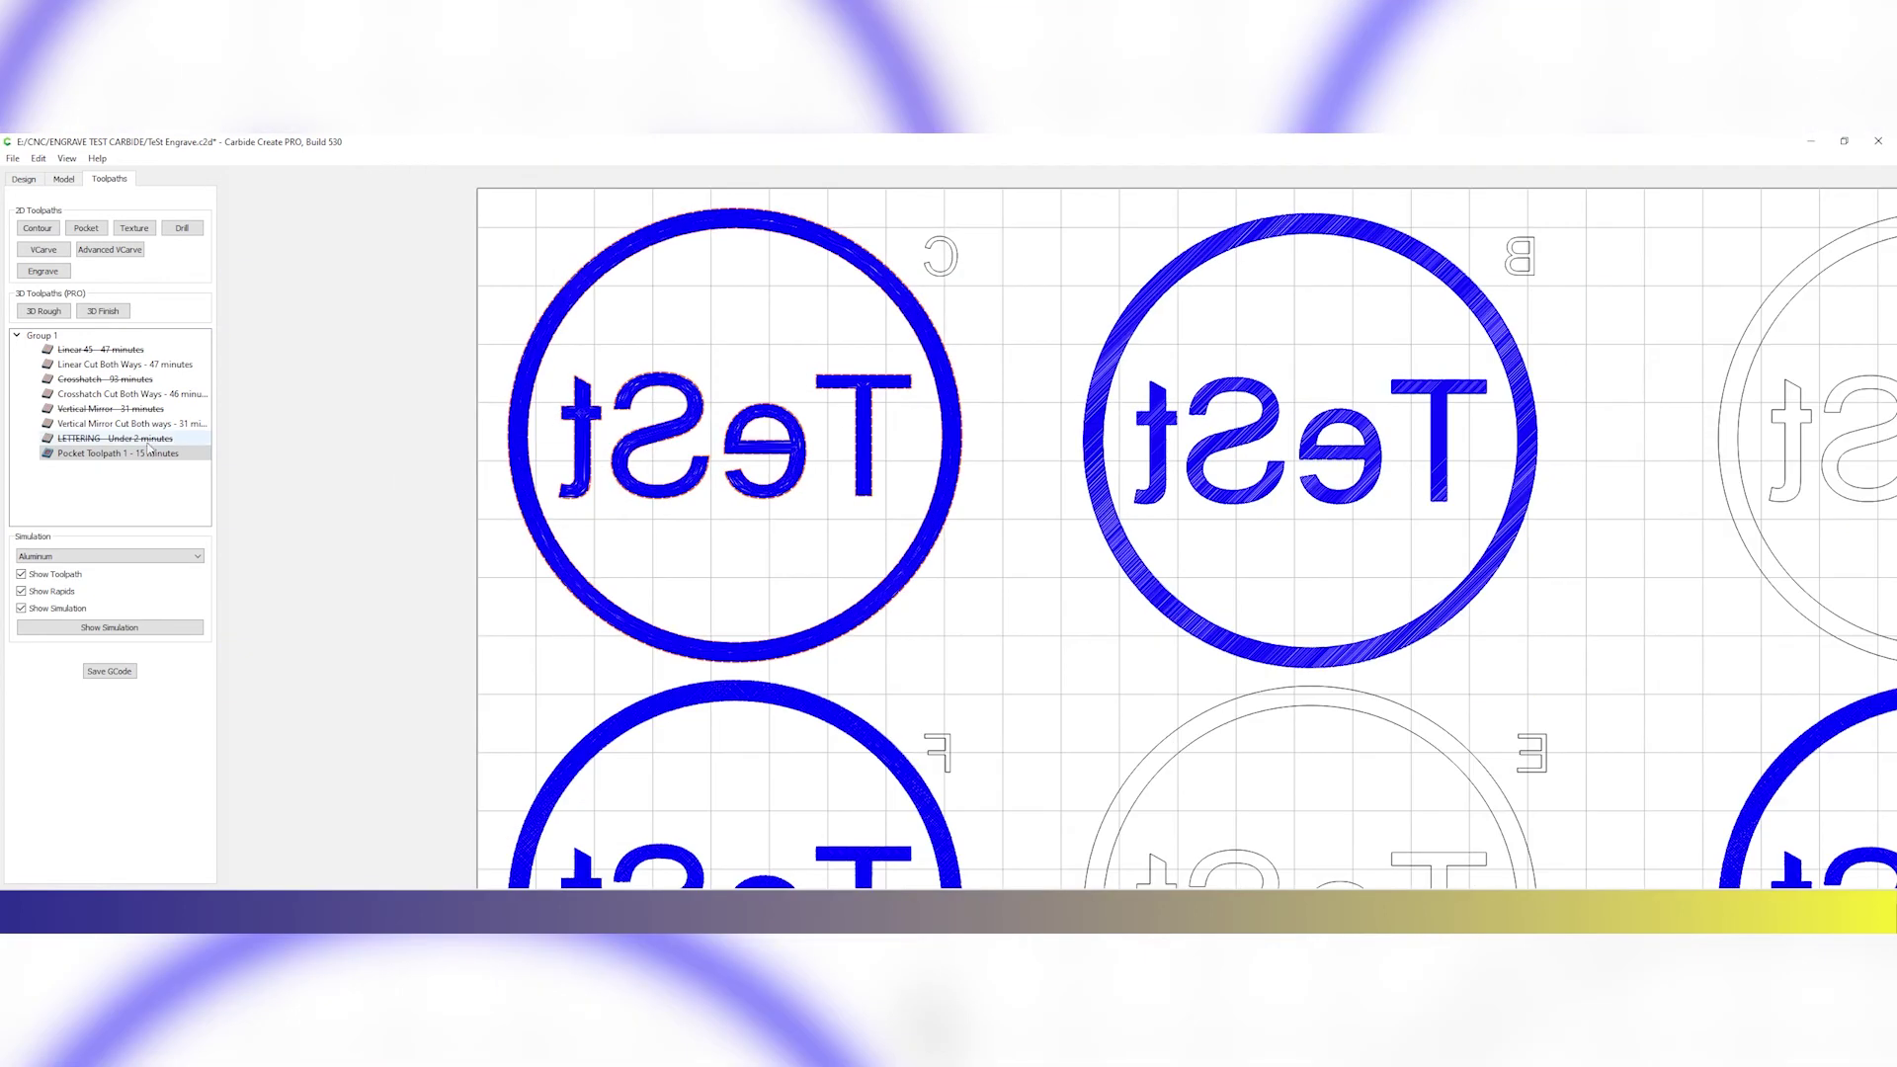
# Step: Delete Pocket Toolpath 1 and deselect circle C, leaving it a plain outline
pyautogui.rightClick(111, 457)
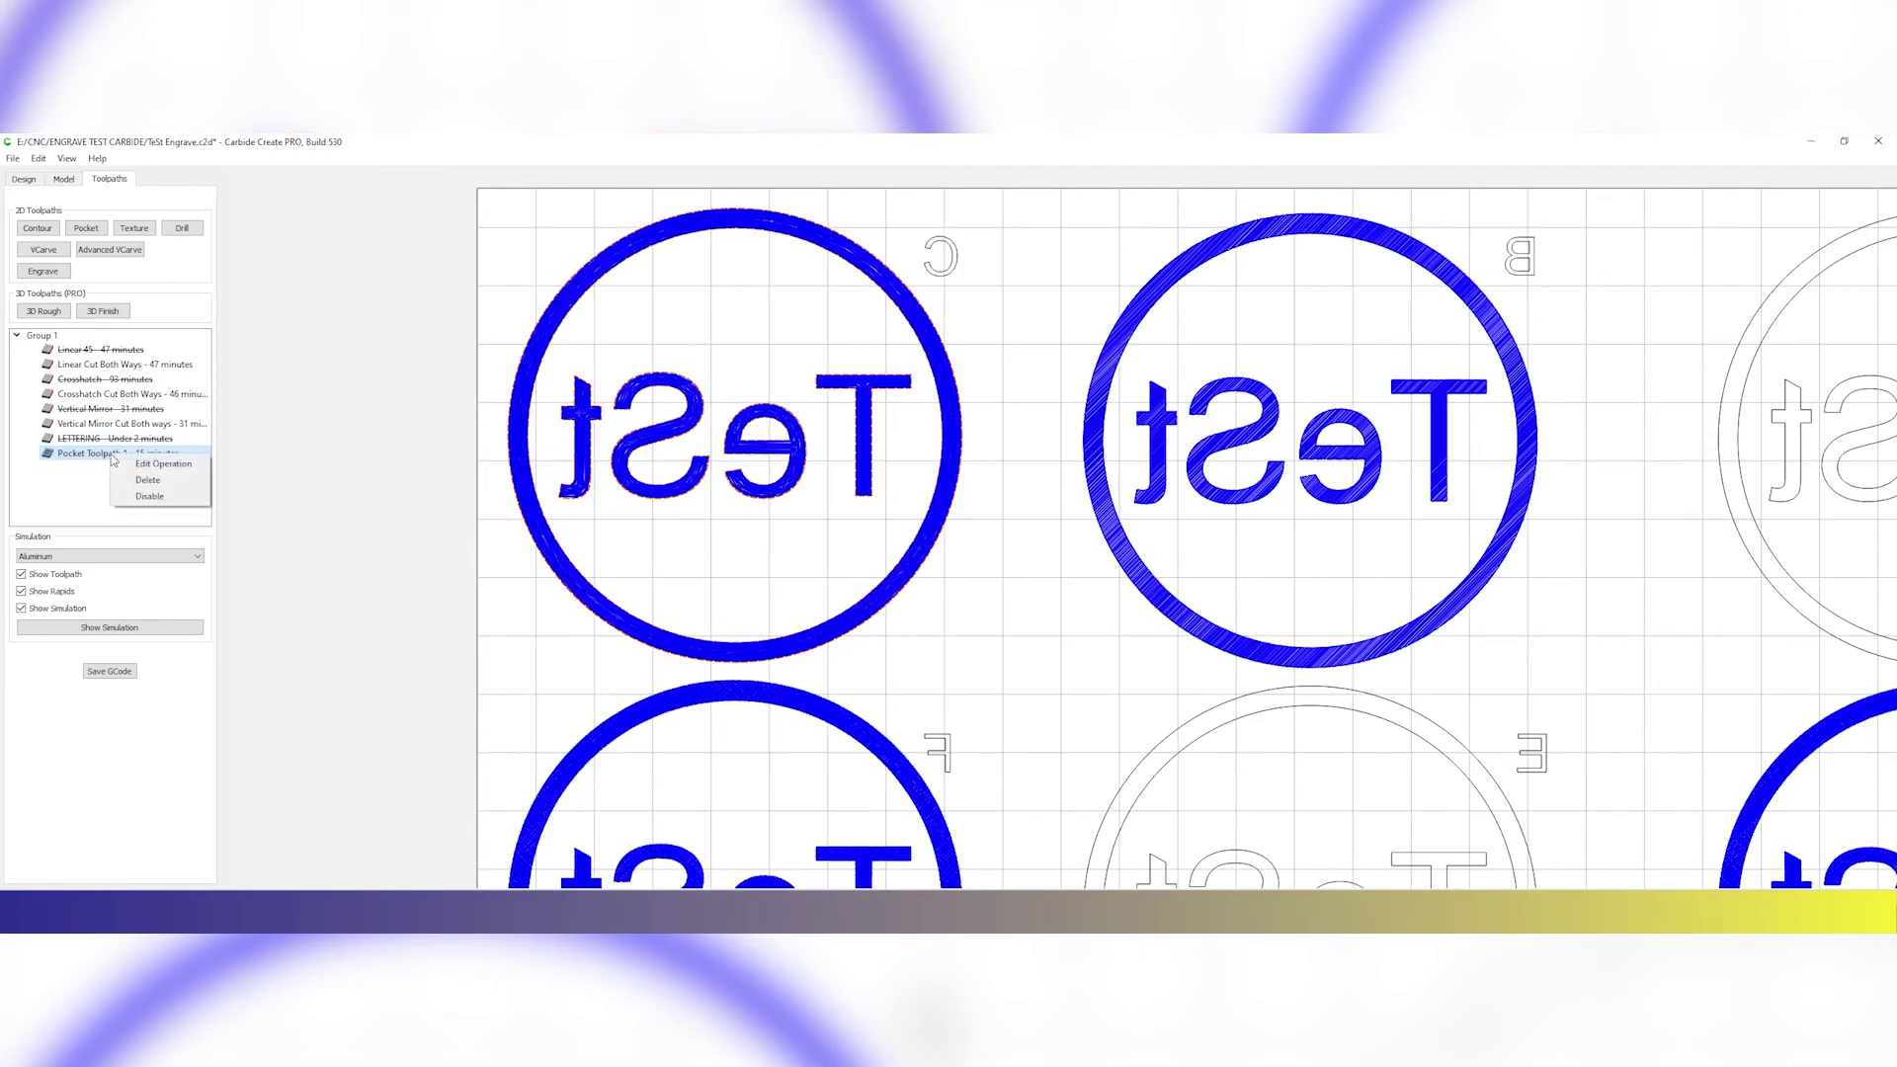
pyautogui.click(163, 481)
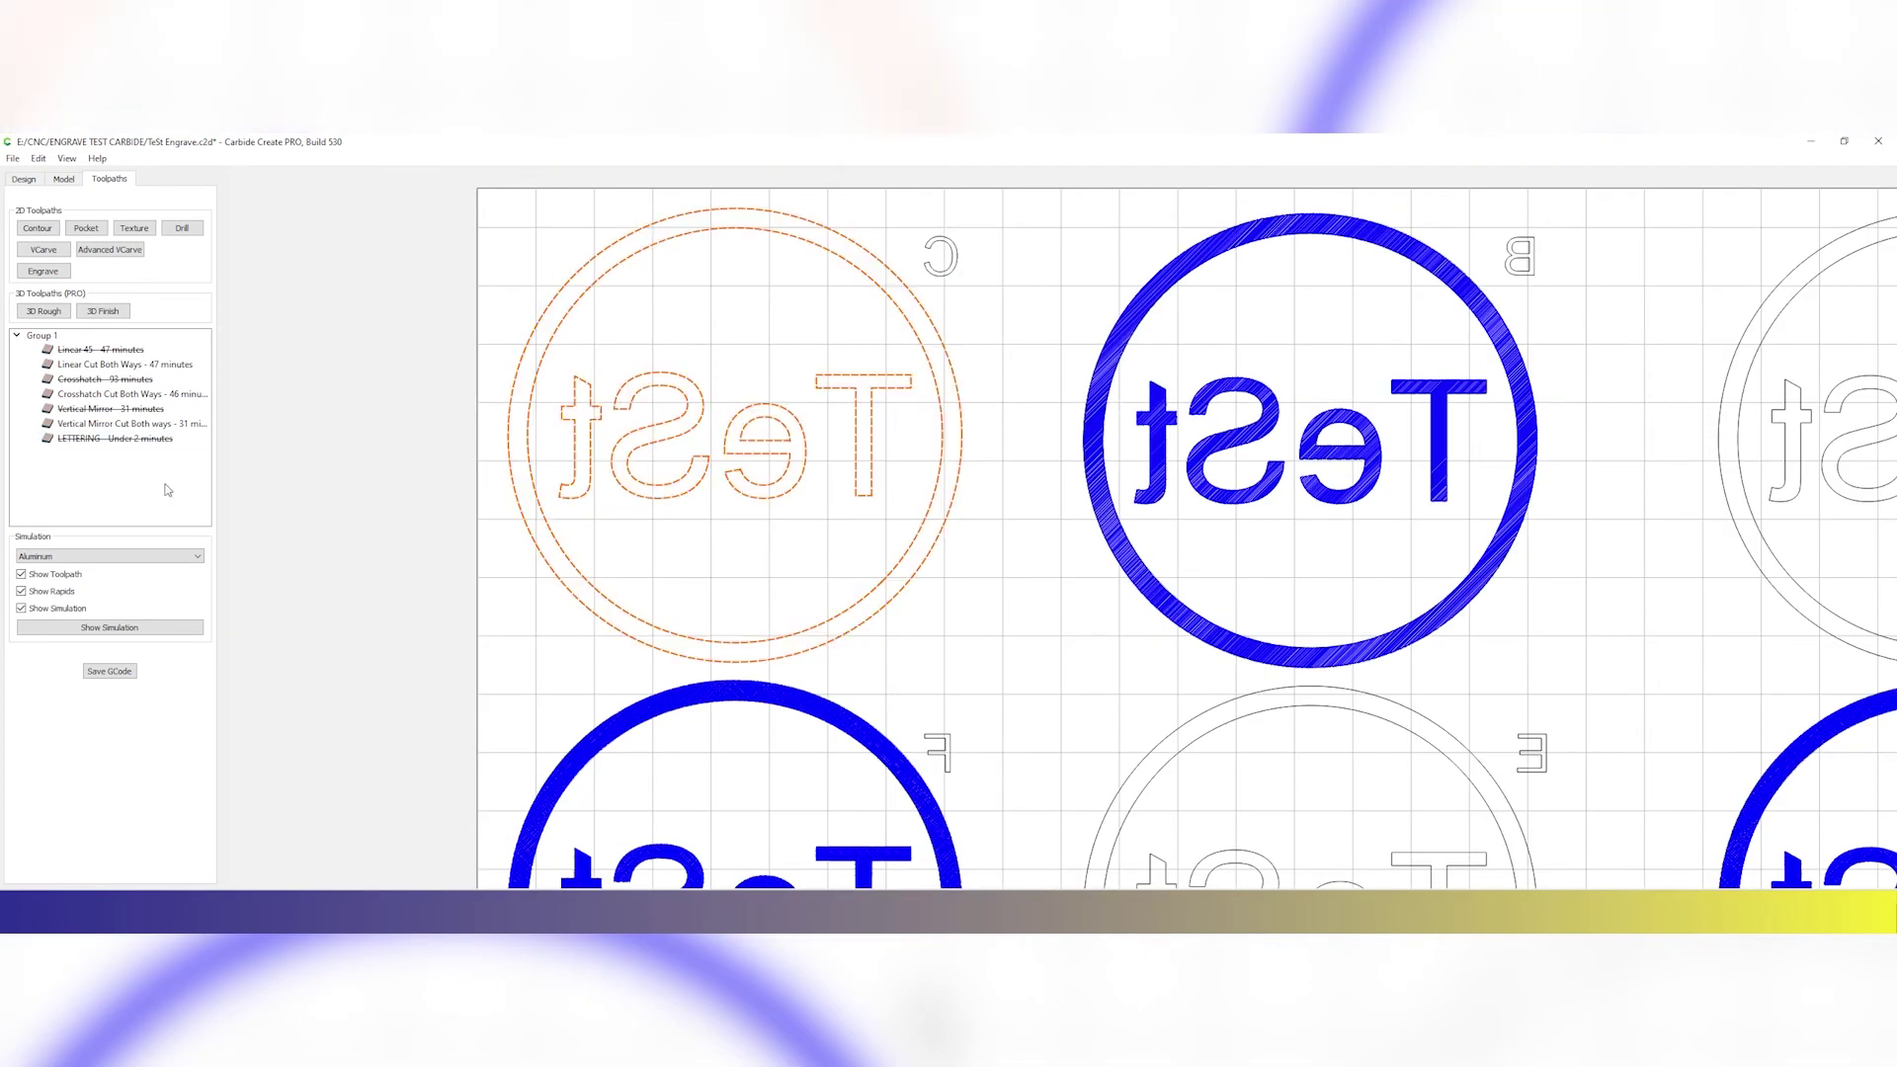
pyautogui.click(1003, 583)
pyautogui.scroll(-3, 1008, 580)
pyautogui.scroll(-3, 1007, 579)
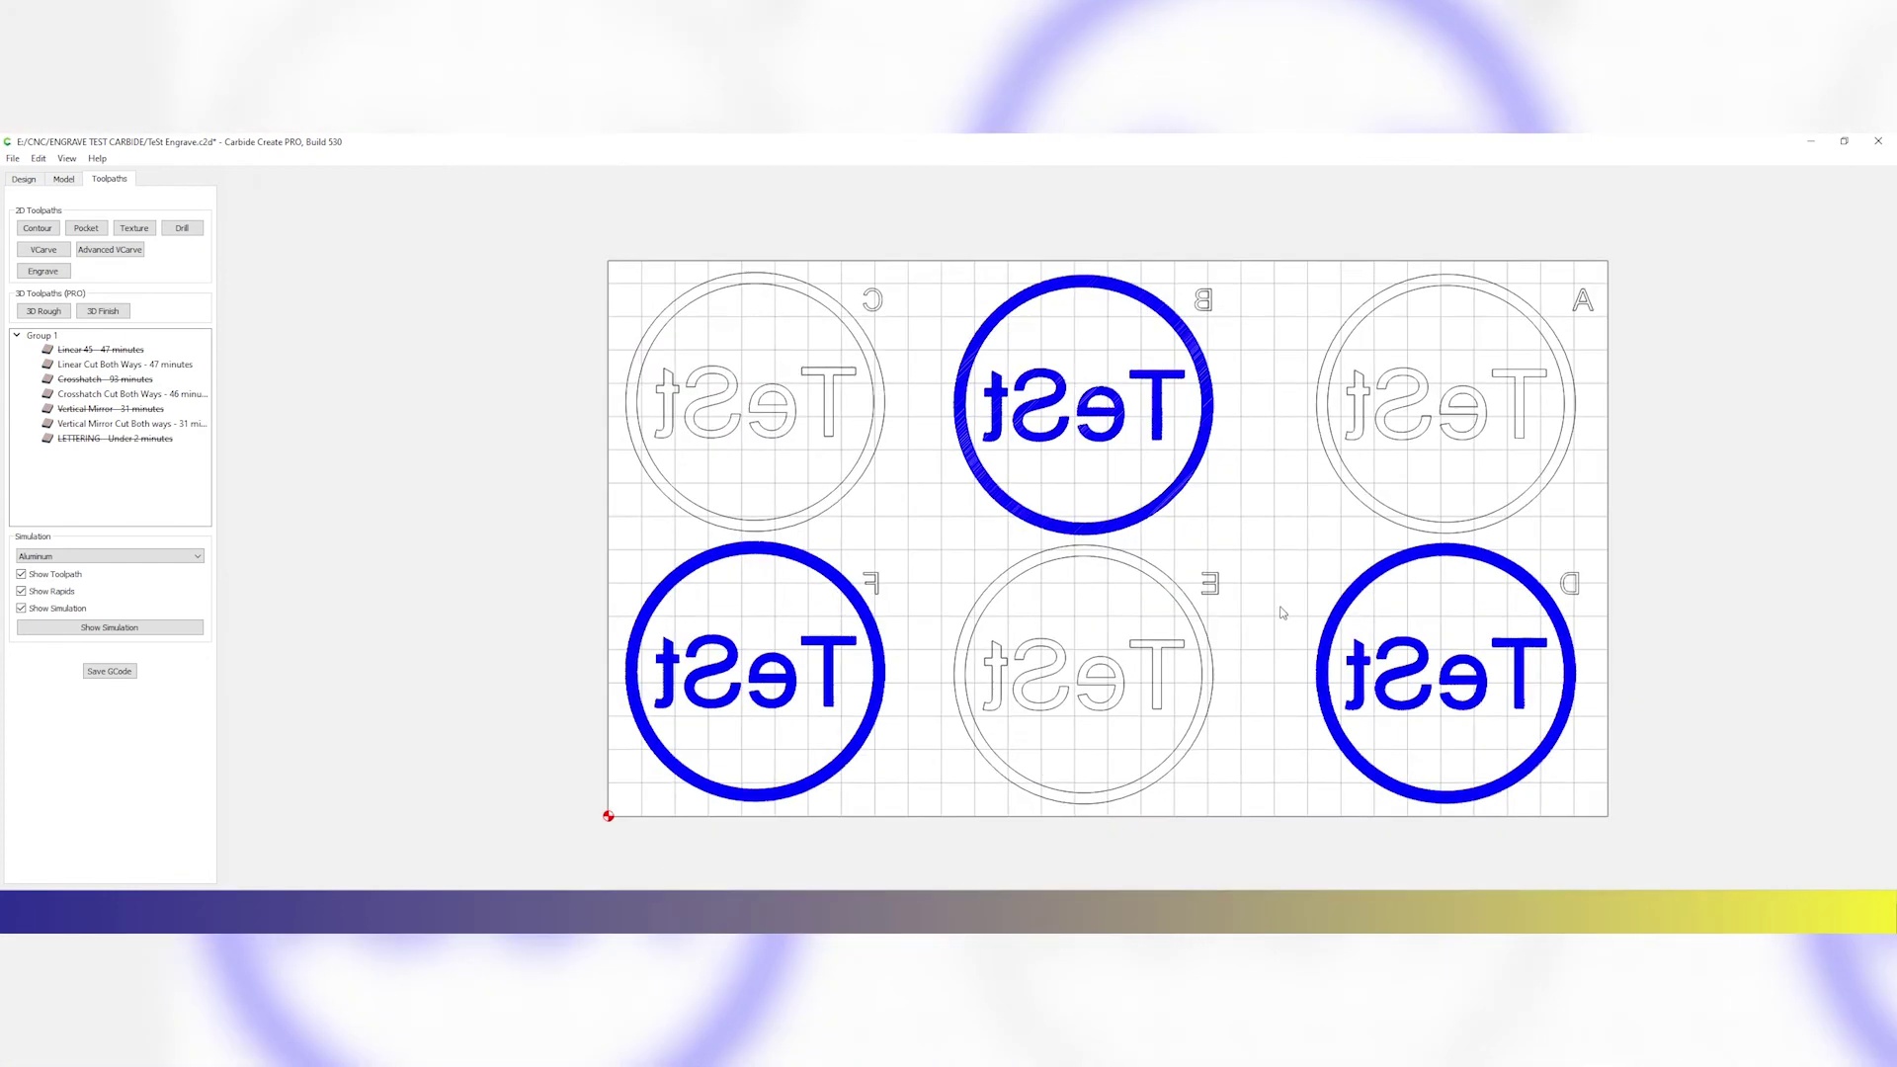